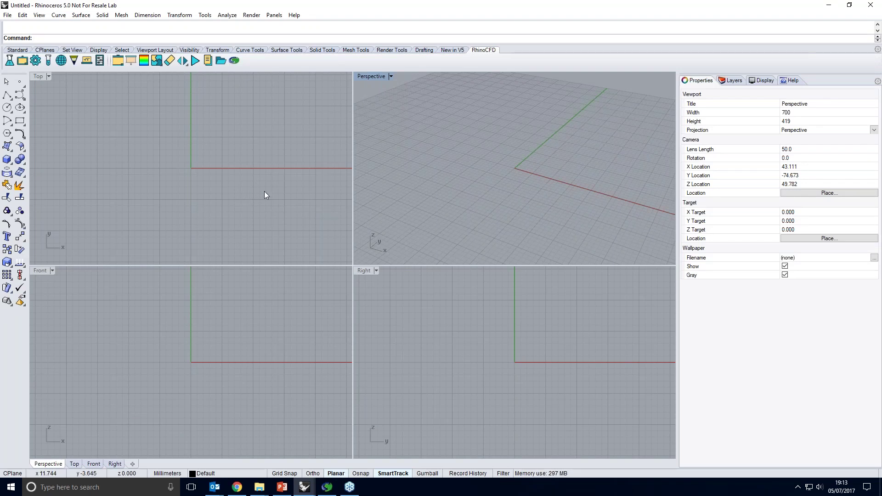
# Draw a solid box over the origin in the Top view, about 10 mm deep along Y.
pyautogui.scroll(-2, 235, 204)
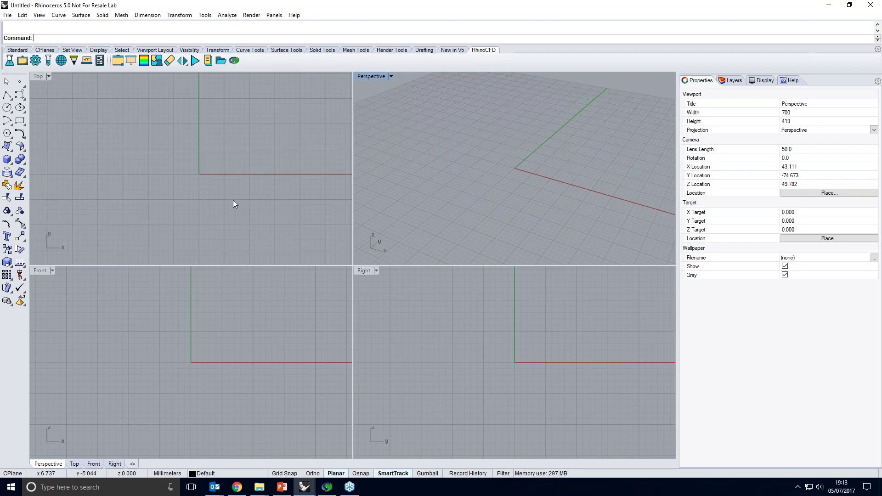
pyautogui.click(20, 159)
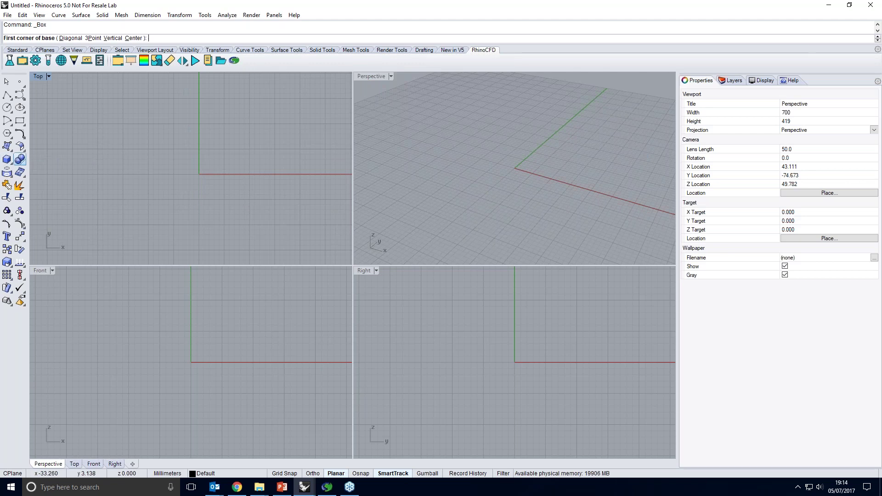
pyautogui.click(175, 141)
pyautogui.click(235, 192)
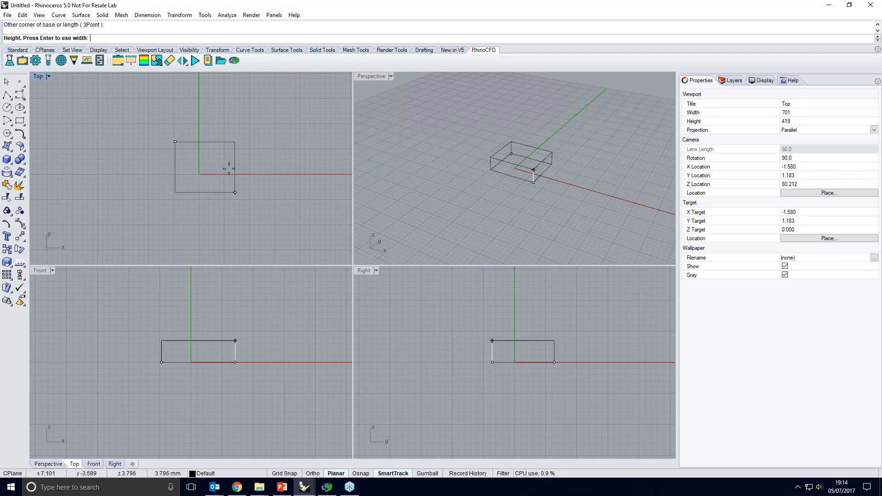
pyautogui.click(230, 142)
pyautogui.scroll(-2, 473, 206)
pyautogui.scroll(-2, 473, 206)
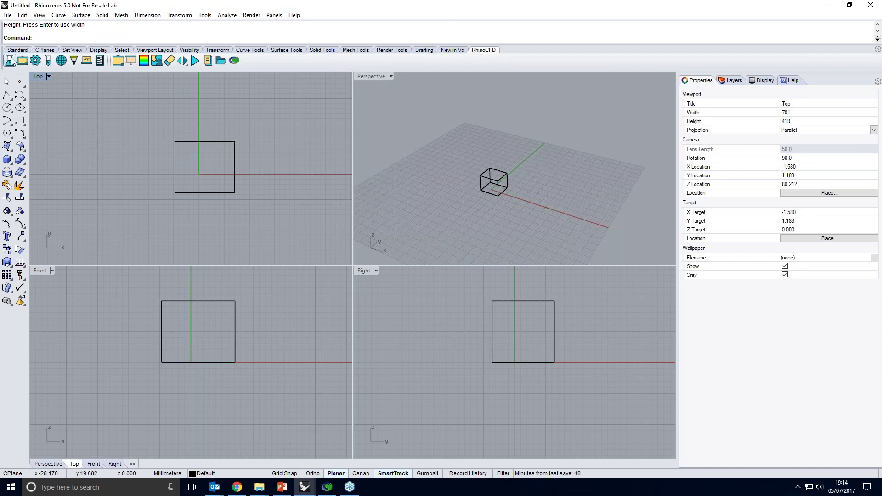
# Start a RhinoCFD case and select a subfolder of the webinar directory as the working directory.
pyautogui.click(10, 61)
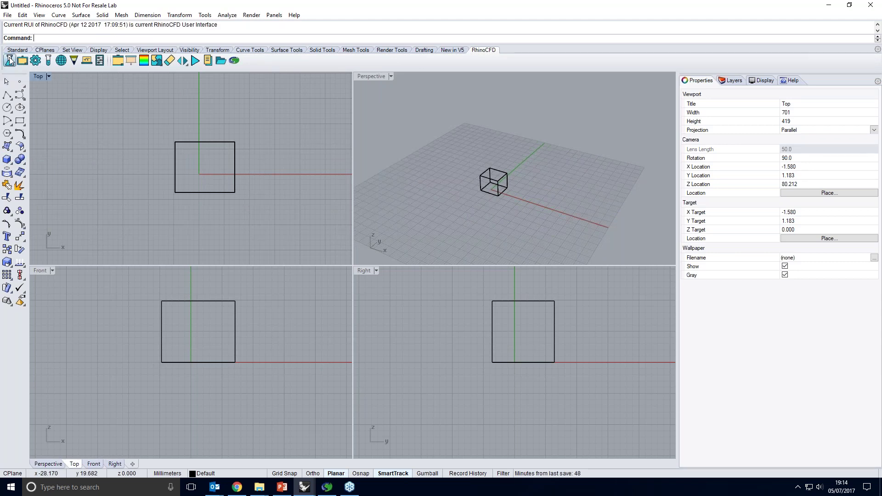
pyautogui.moveTo(206, 33); pyautogui.dragTo(408, 83)
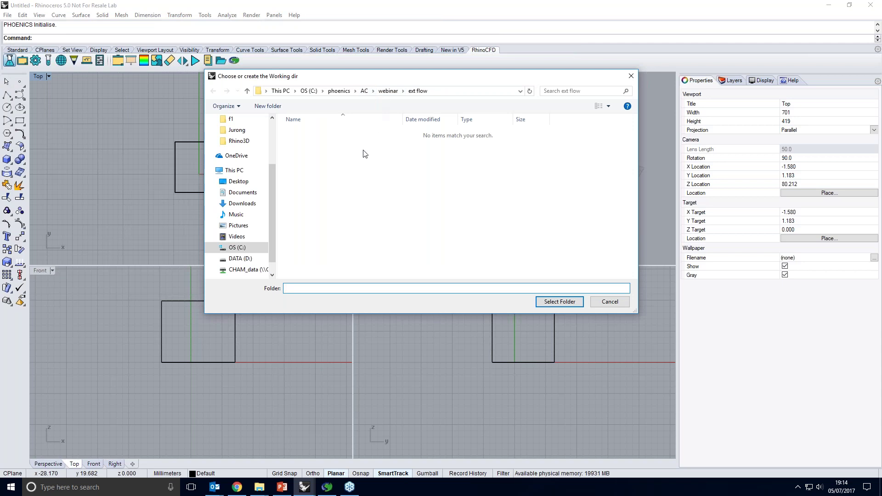
pyautogui.click(387, 93)
pyautogui.doubleClick(306, 154)
pyautogui.click(559, 302)
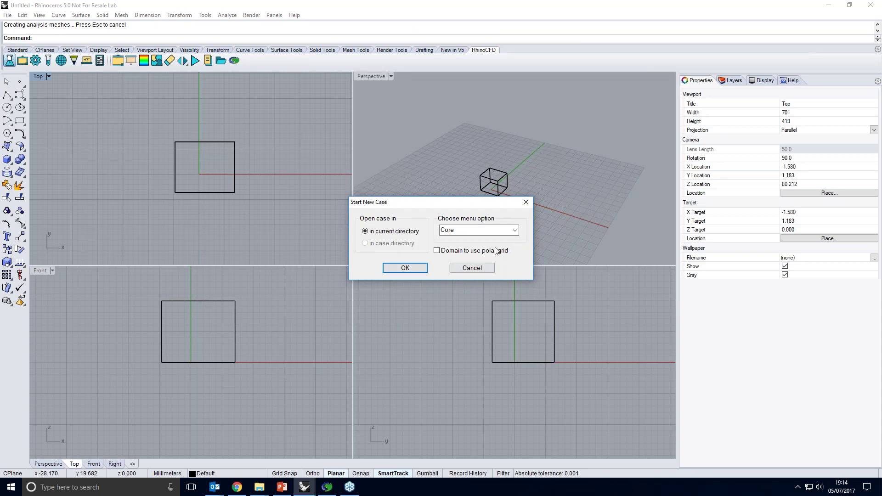
# Create the new case in the current directory with the Core menu option and without a polar grid.
pyautogui.click(515, 230)
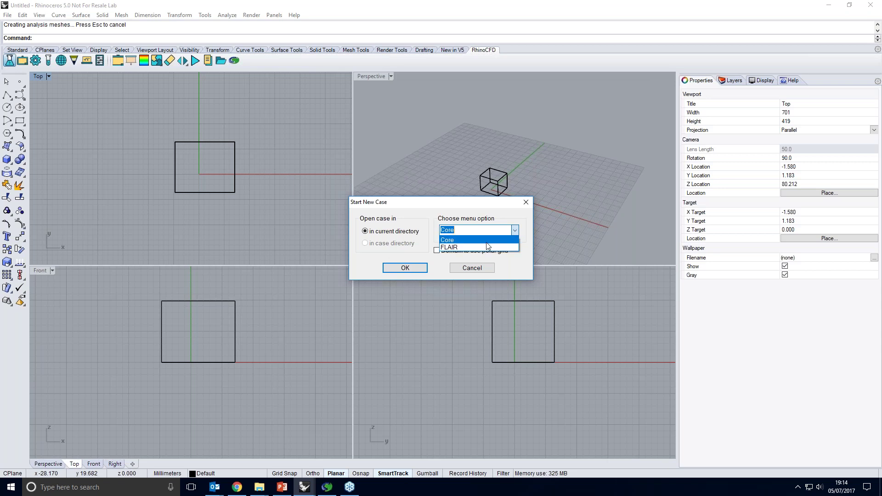
pyautogui.click(494, 241)
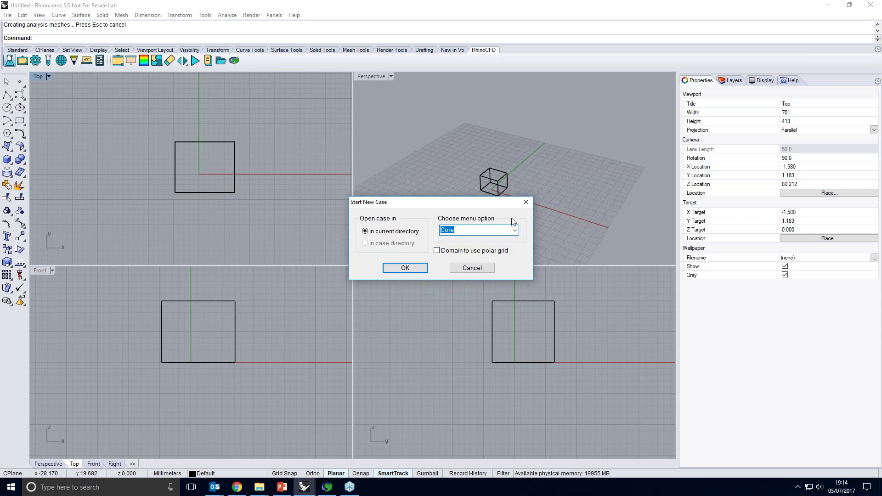
pyautogui.click(405, 268)
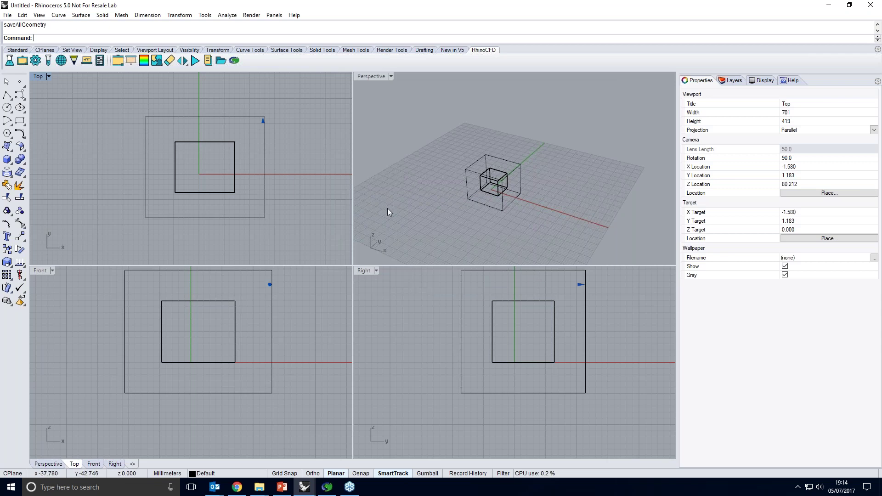
# Enlarge the simulation domain around the box with the Gumball scale handles to about 62.4 × 49.1 × 38.7 mm.
pyautogui.click(520, 210)
pyautogui.moveTo(519, 209)
pyautogui.mouseDown(button='right')
pyautogui.moveTo(601, 207)
pyautogui.moveTo(513, 205)
pyautogui.mouseUp(button='right')
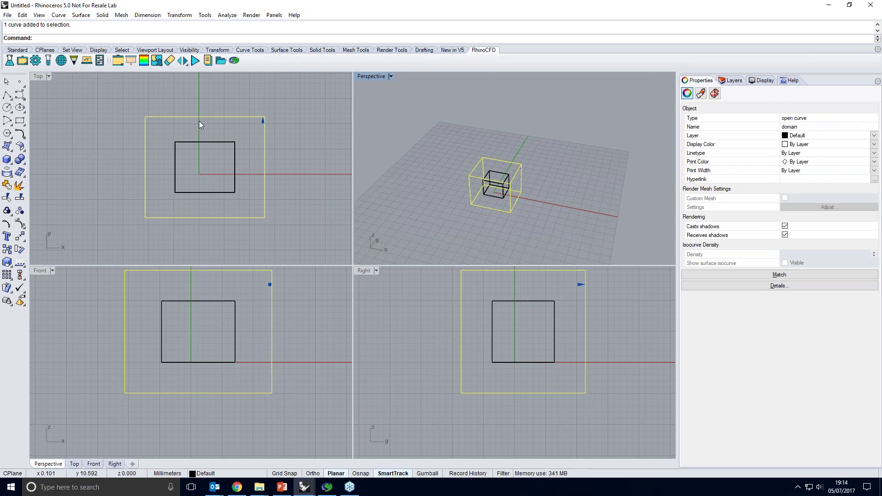
pyautogui.click(427, 474)
pyautogui.moveTo(476, 180); pyautogui.dragTo(444, 178)
pyautogui.moveTo(491, 198); pyautogui.dragTo(484, 217)
pyautogui.moveTo(198, 393); pyautogui.dragTo(200, 455)
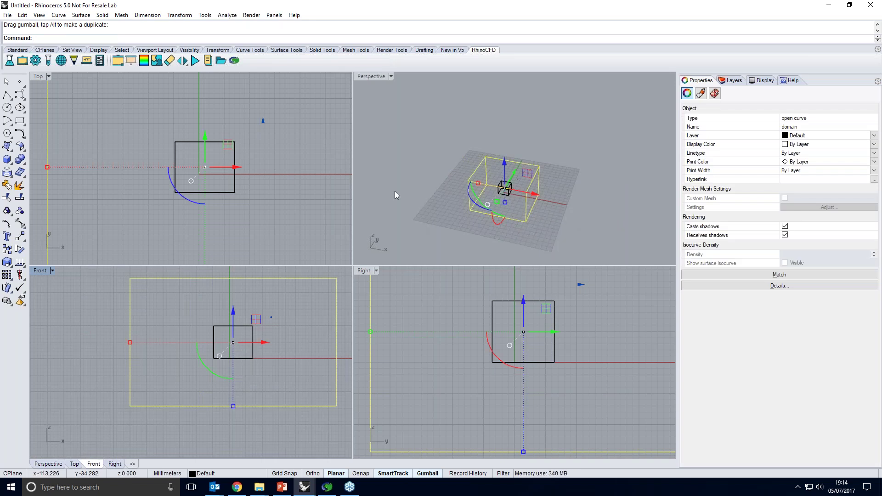
pyautogui.moveTo(395, 191); pyautogui.dragTo(524, 198, button='right')
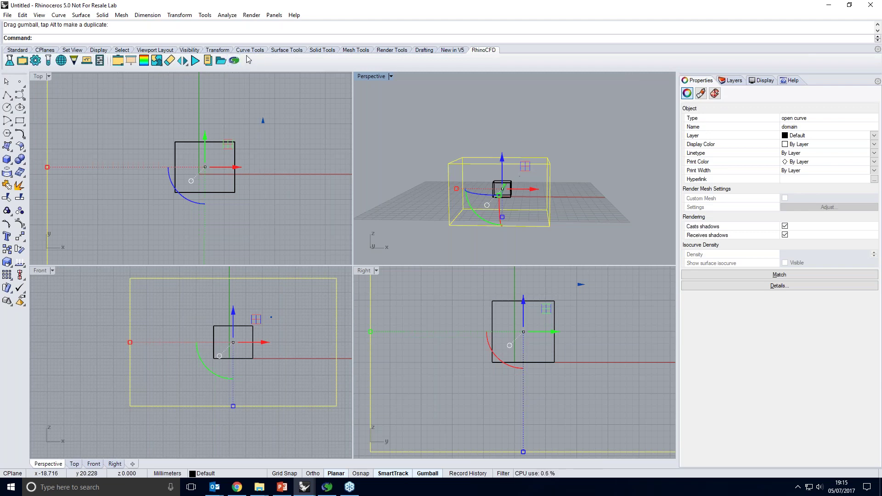
# Open the domain settings and review the physical models and the grid mesh settings, including the Y-direction regions.
pyautogui.click(23, 62)
pyautogui.moveTo(259, 20); pyautogui.dragTo(282, 154)
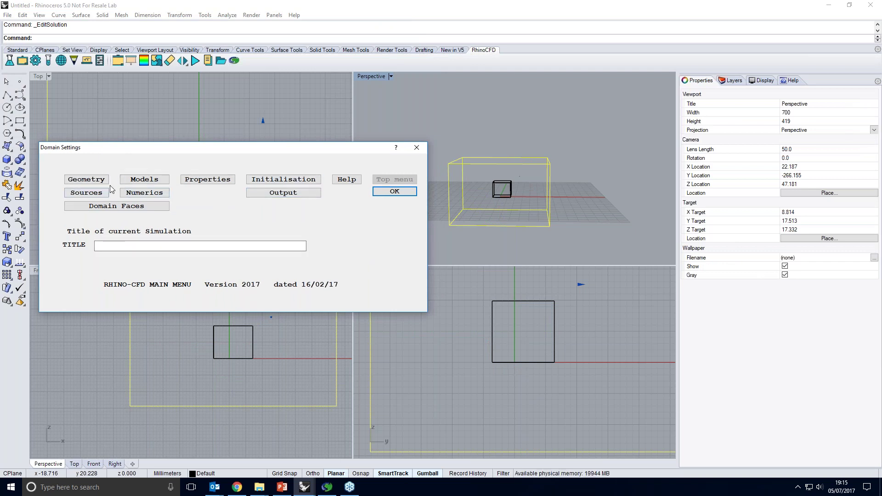
pyautogui.click(145, 180)
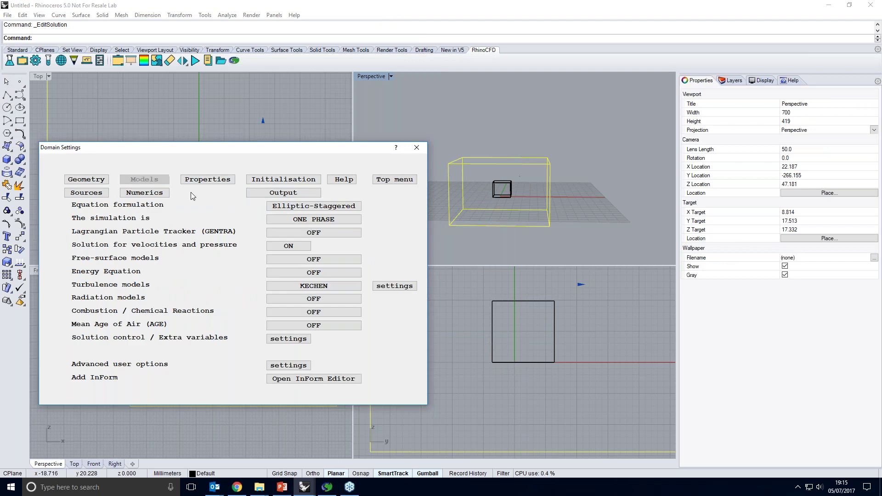
pyautogui.click(87, 180)
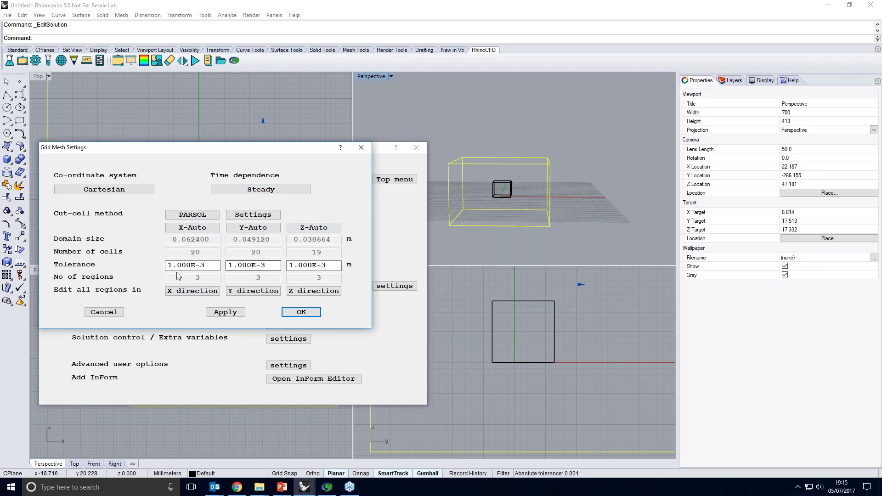
pyautogui.click(264, 289)
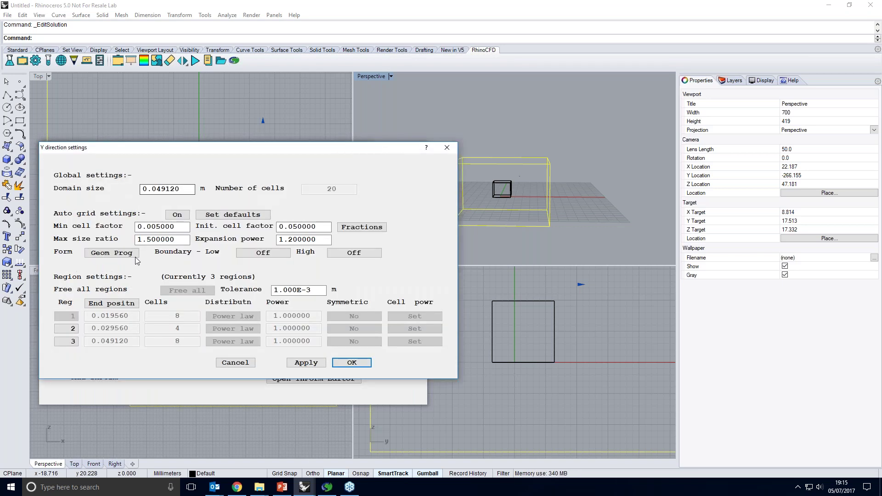
pyautogui.click(306, 362)
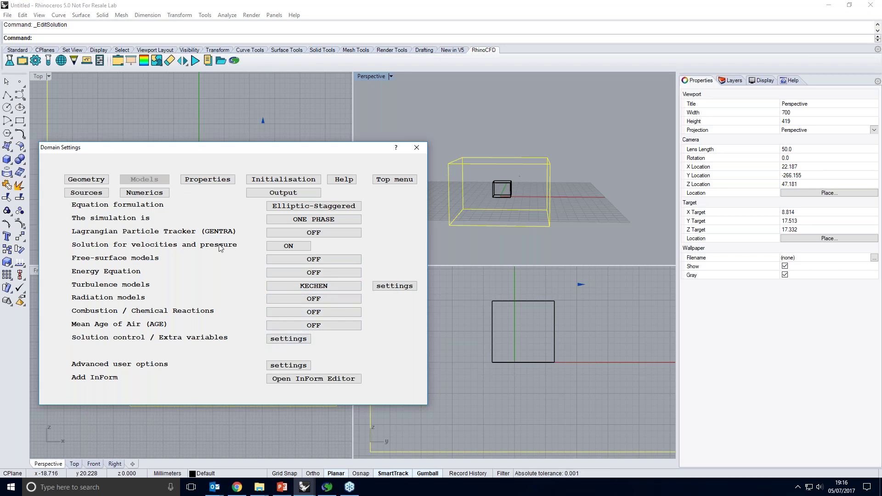
# Review the domain's material properties and examine the available liquids without changing the domain material.
pyautogui.click(209, 180)
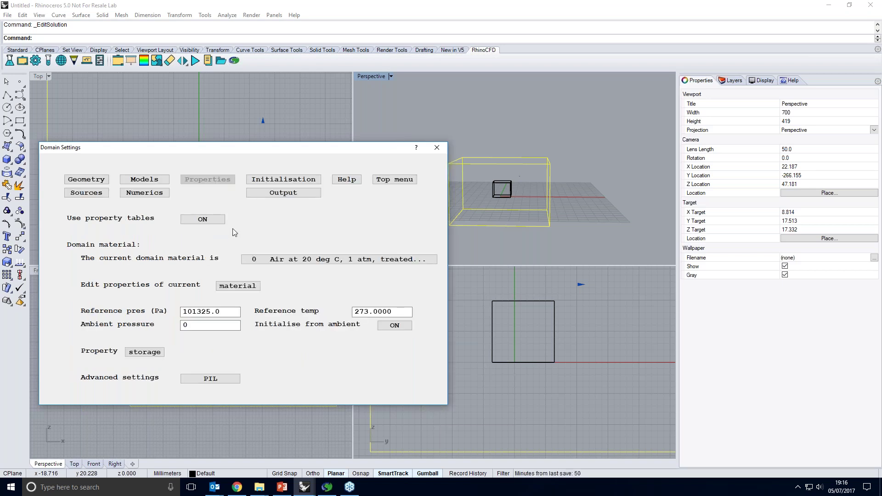
pyautogui.click(287, 263)
pyautogui.click(69, 182)
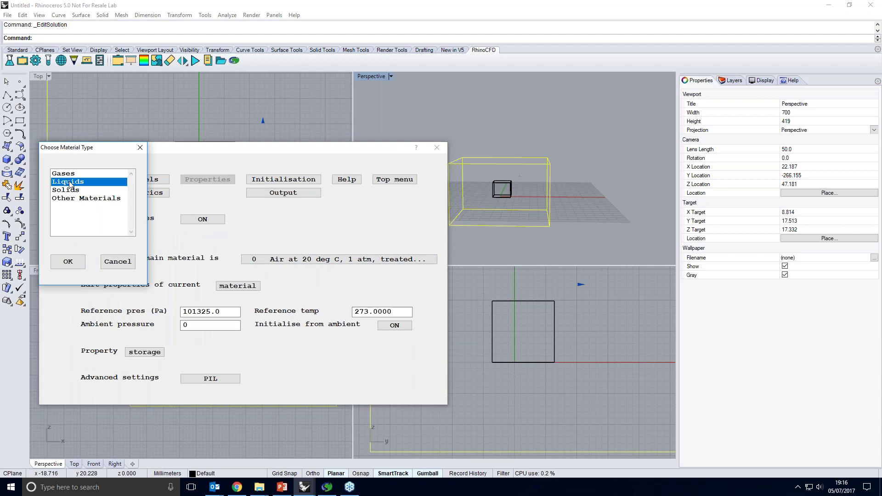
pyautogui.click(64, 258)
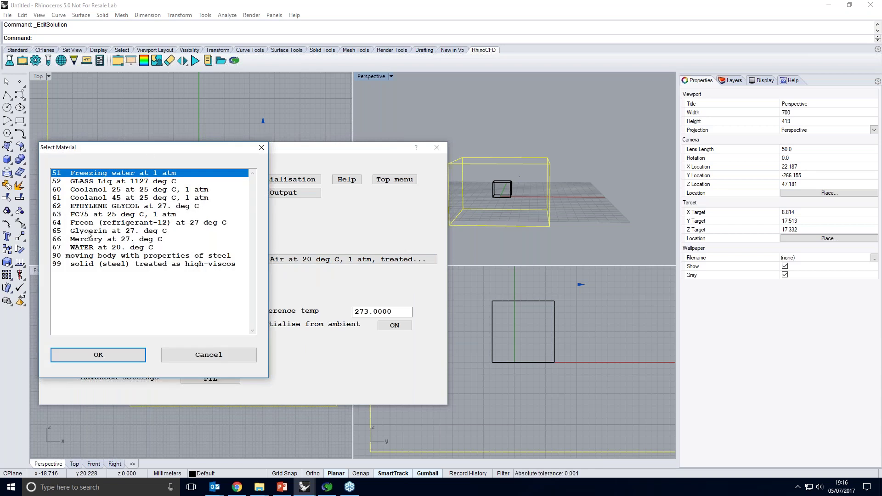
pyautogui.click(212, 358)
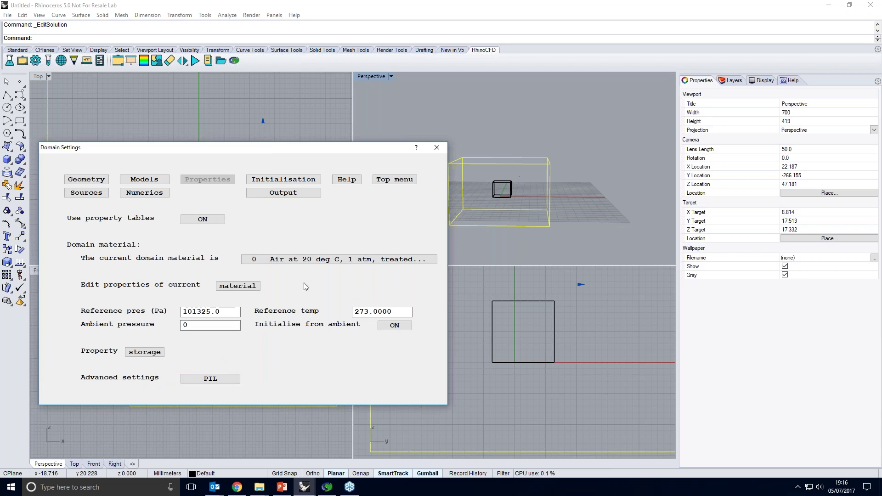
# Review the domain's initial variable values and its source settings.
pyautogui.click(273, 181)
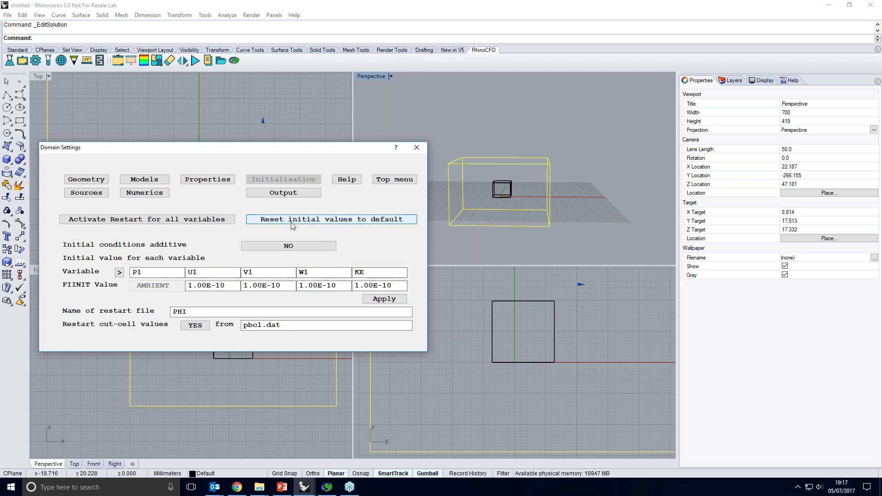
pyautogui.click(79, 197)
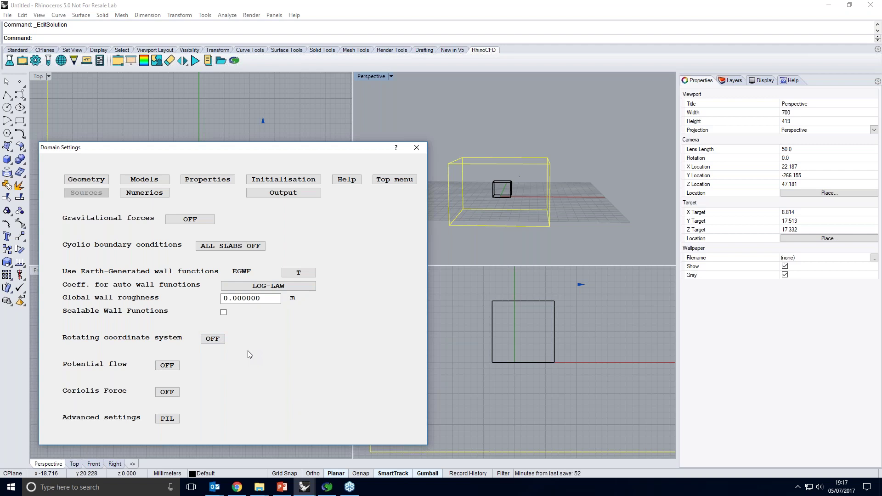
# Review the numerics iteration and relaxation settings, comparing the options with automatic convergence control off and on.
pyautogui.click(134, 192)
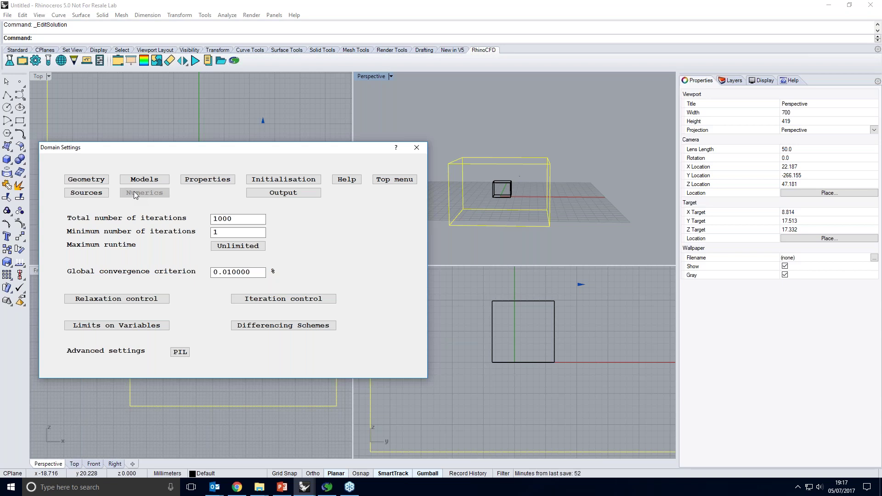
pyautogui.doubleClick(214, 219)
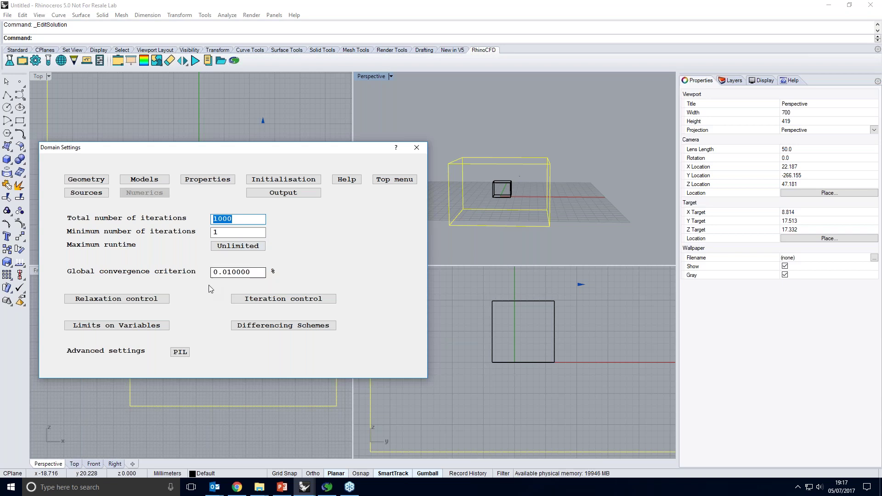
pyautogui.click(158, 299)
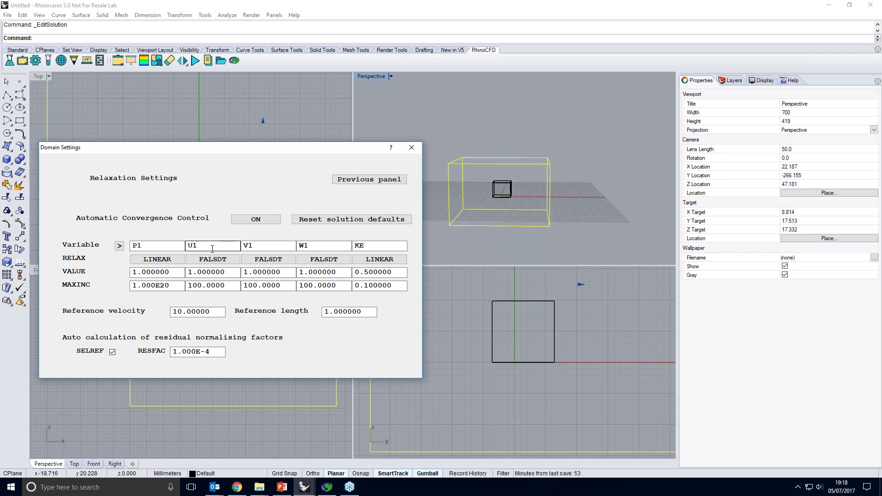
pyautogui.click(254, 220)
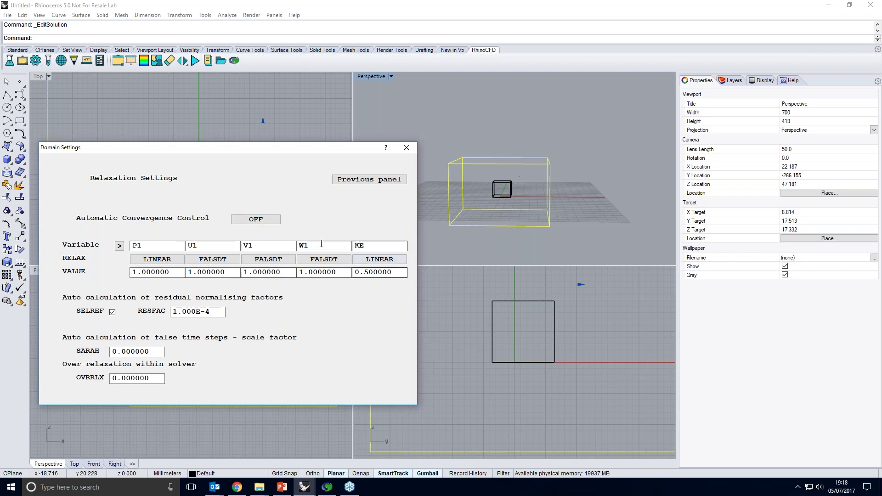
pyautogui.click(255, 221)
pyautogui.click(345, 180)
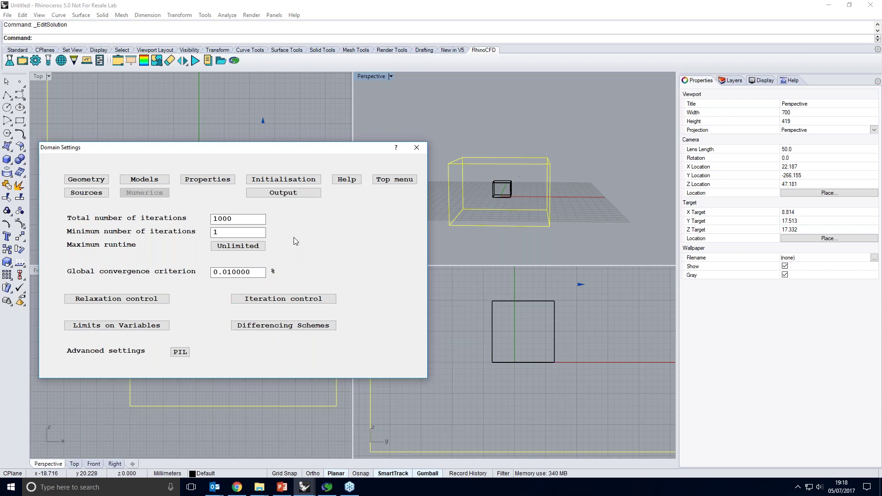
# Review the output settings for field printout and field dumping, and return to the main domain settings.
pyautogui.click(295, 193)
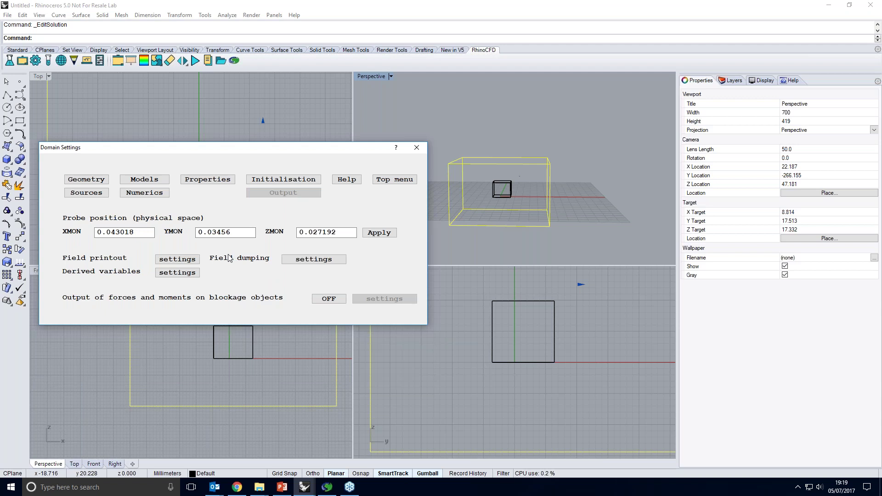
pyautogui.click(183, 260)
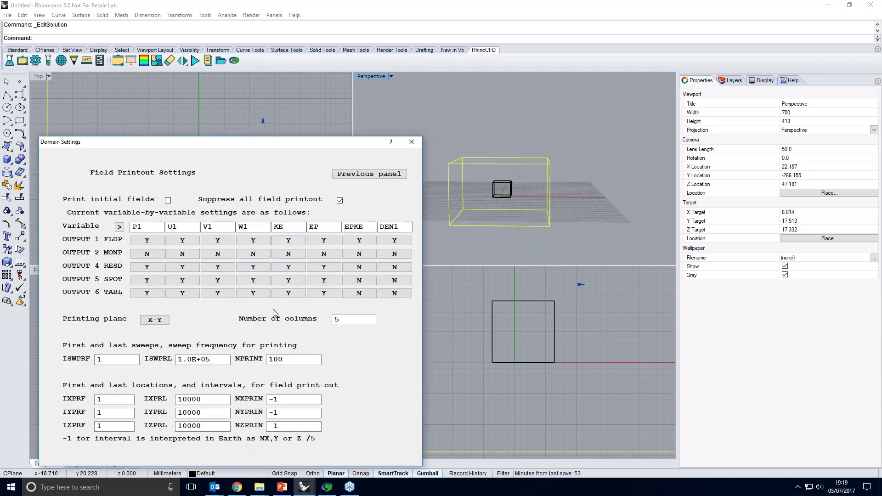
pyautogui.click(279, 359)
pyautogui.moveTo(288, 359); pyautogui.dragTo(256, 360)
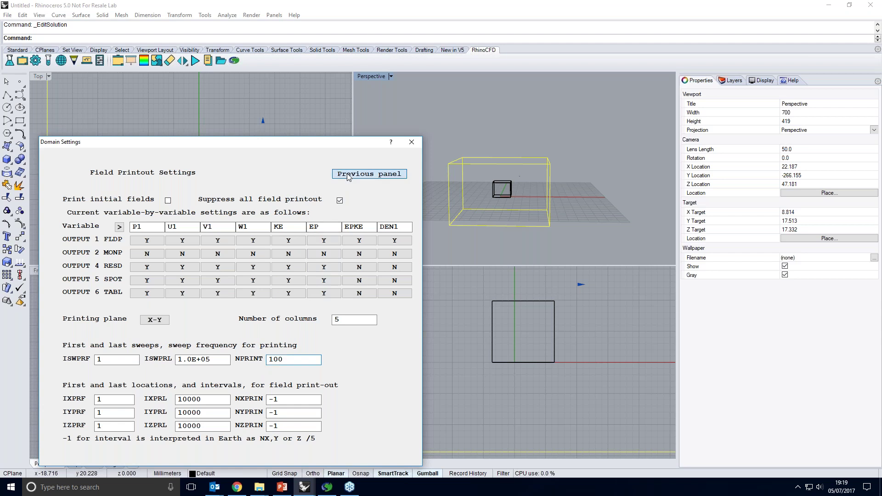
pyautogui.click(348, 175)
pyautogui.click(317, 254)
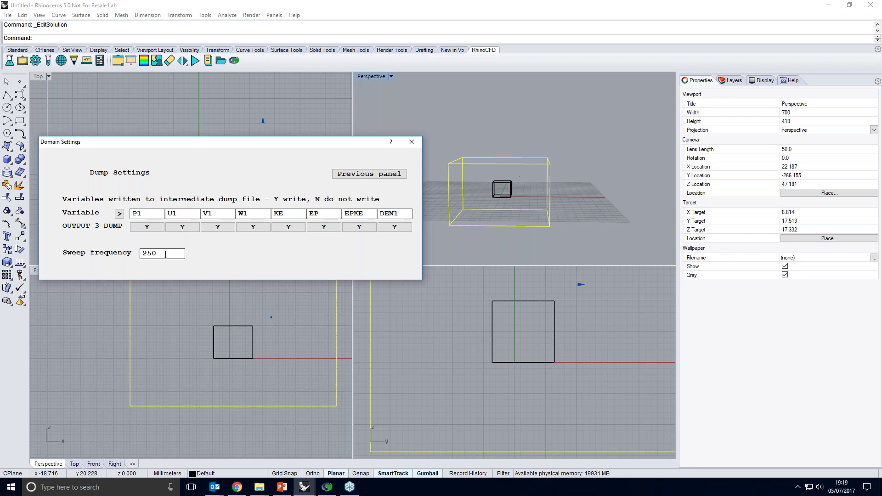
pyautogui.click(342, 177)
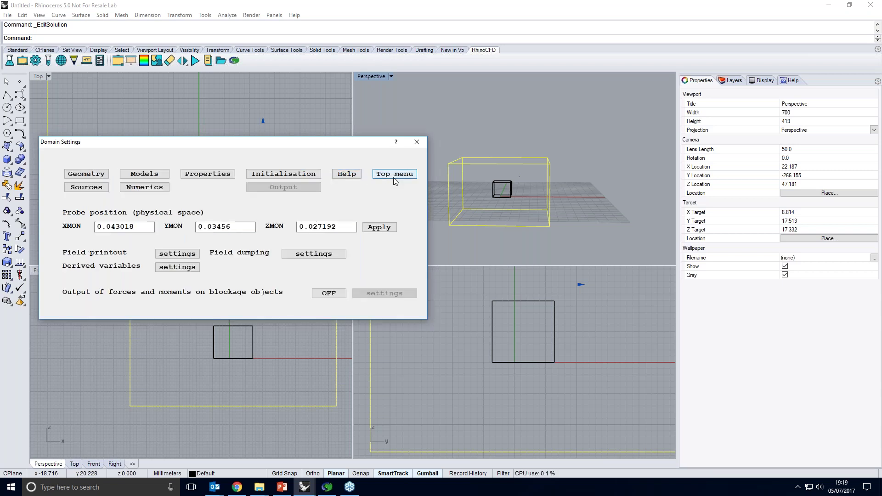
pyautogui.click(394, 177)
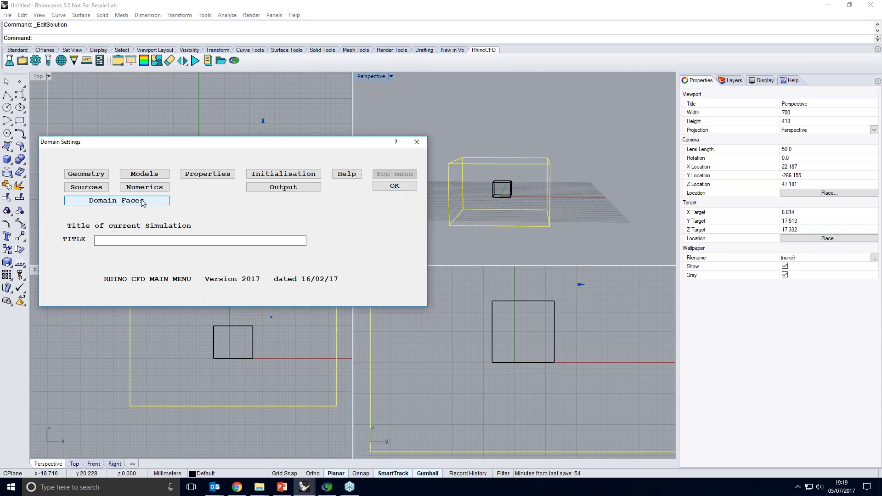
# Close the domain settings and make the Xmin domain edge a fixed-flow inlet with a velocity of 1 m/s.
pyautogui.click(396, 187)
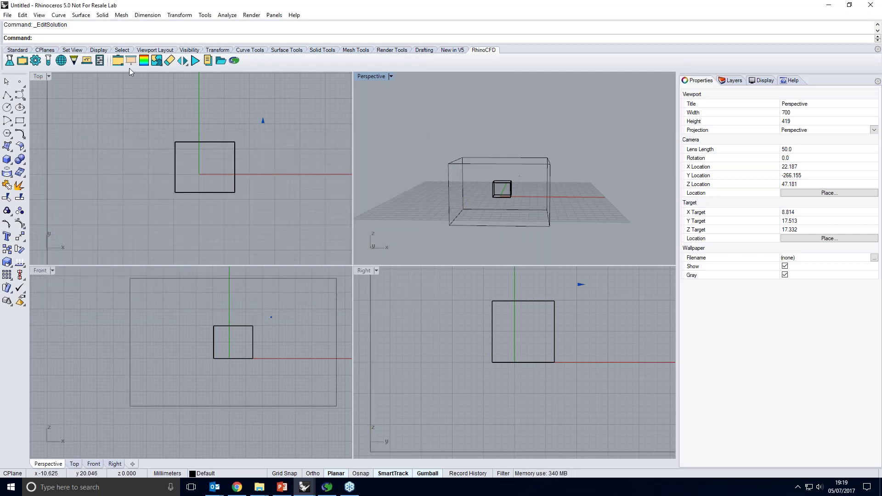
pyautogui.rightClick(20, 64)
pyautogui.moveTo(180, 45); pyautogui.dragTo(163, 39)
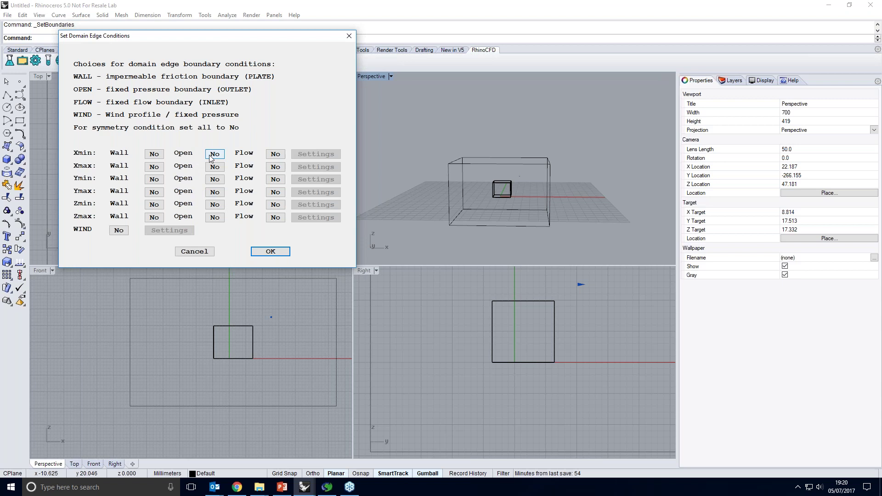
pyautogui.click(275, 154)
pyautogui.click(314, 155)
pyautogui.write('1')
pyautogui.click(220, 226)
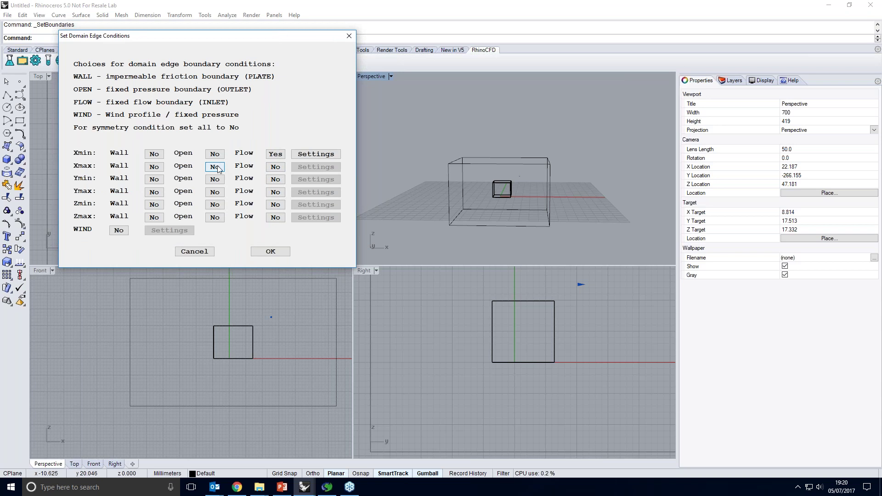
# Set the Xmax domain edge to open with the default outlet attributes, apply the edge conditions and inspect the resulting boundaries.
pyautogui.click(218, 169)
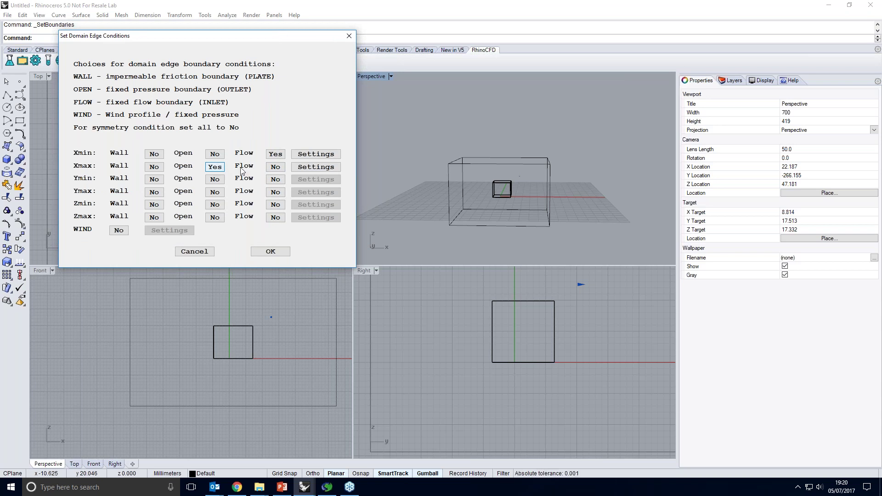
pyautogui.click(305, 170)
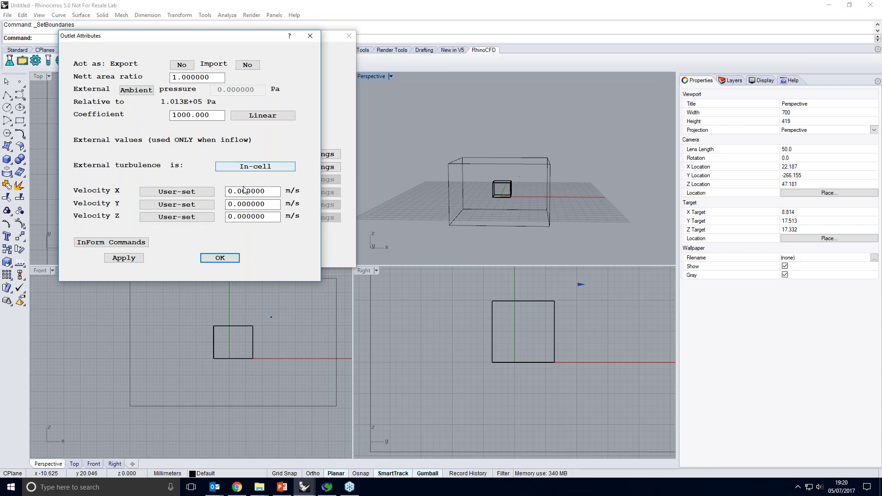
pyautogui.click(224, 257)
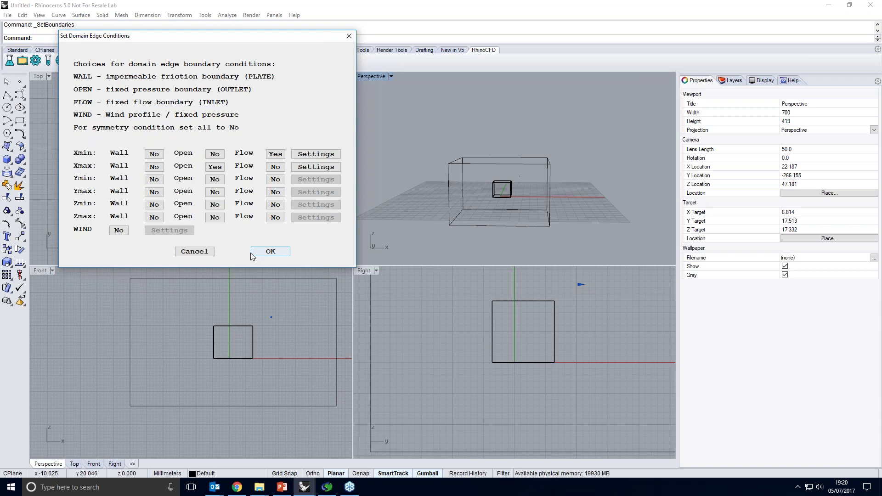
pyautogui.click(258, 253)
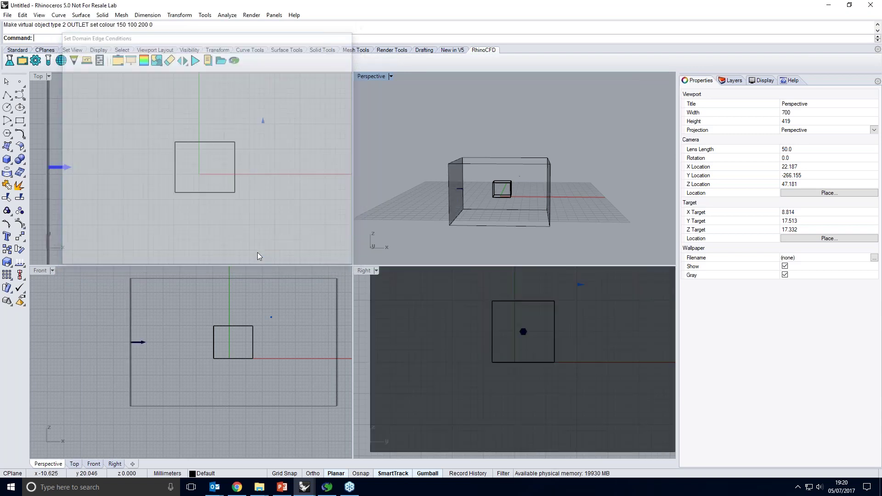
pyautogui.moveTo(437, 192); pyautogui.dragTo(448, 218, button='right')
pyautogui.scroll(5, 476, 201)
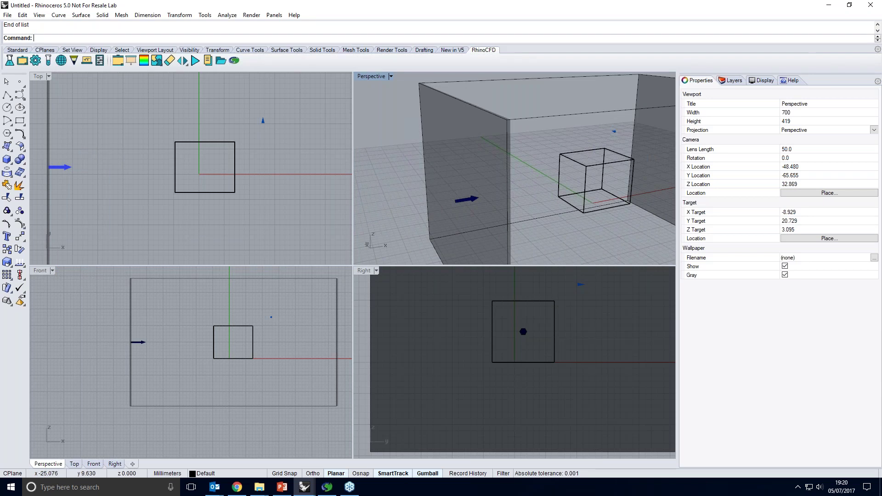
pyautogui.scroll(-5, 581, 193)
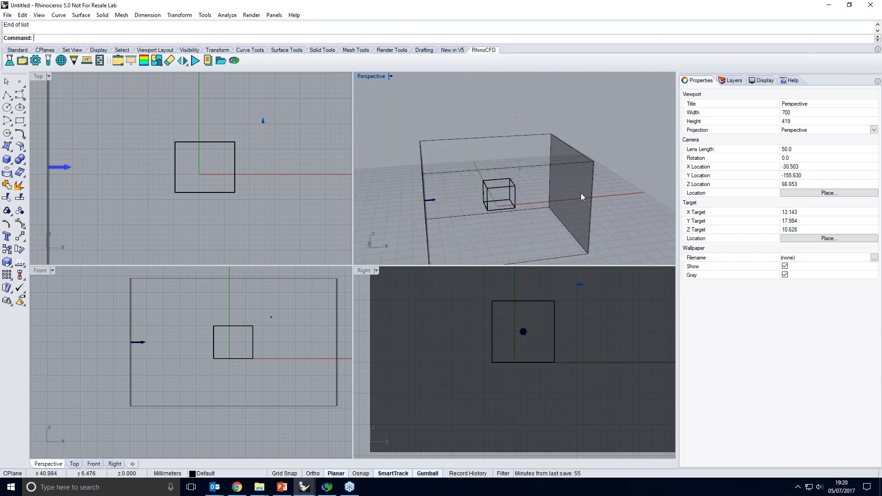
pyautogui.moveTo(420, 181); pyautogui.dragTo(400, 156, button='right')
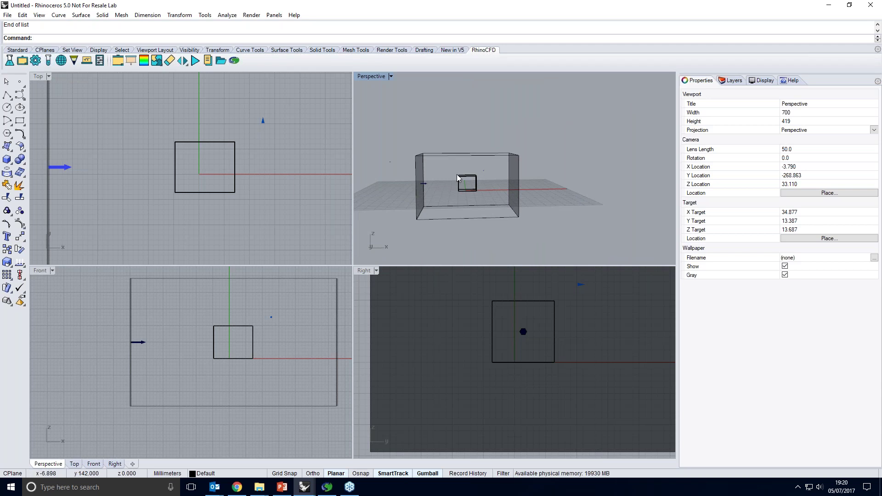
# Rename the box's CFD object to BLOCK and look over the available object types, keeping it as BLOCKAGE.
pyautogui.click(473, 179)
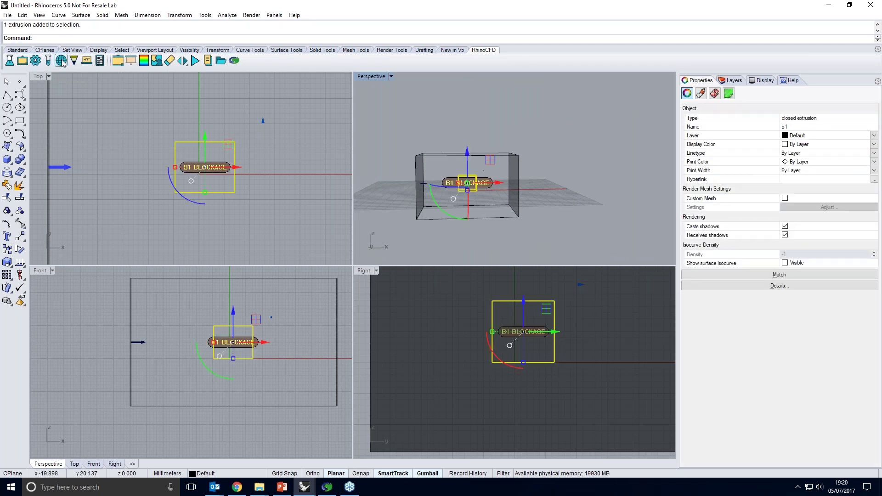
pyautogui.click(34, 61)
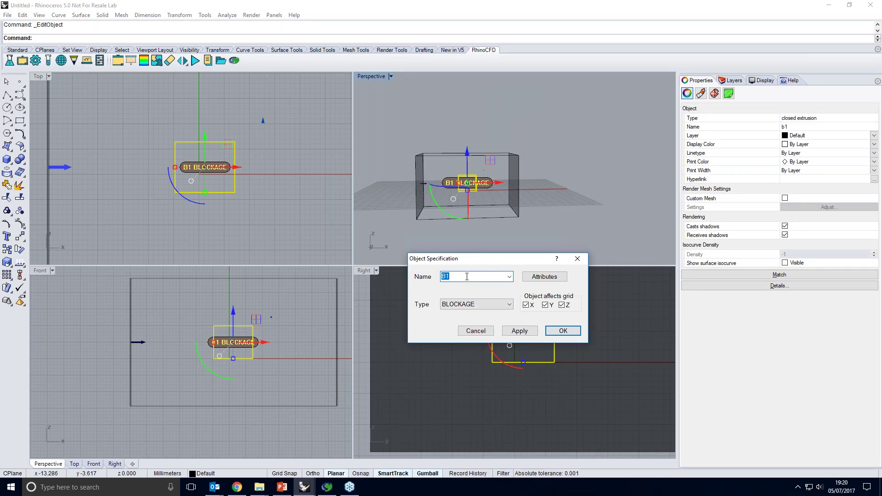
pyautogui.write('Block')
pyautogui.click(509, 304)
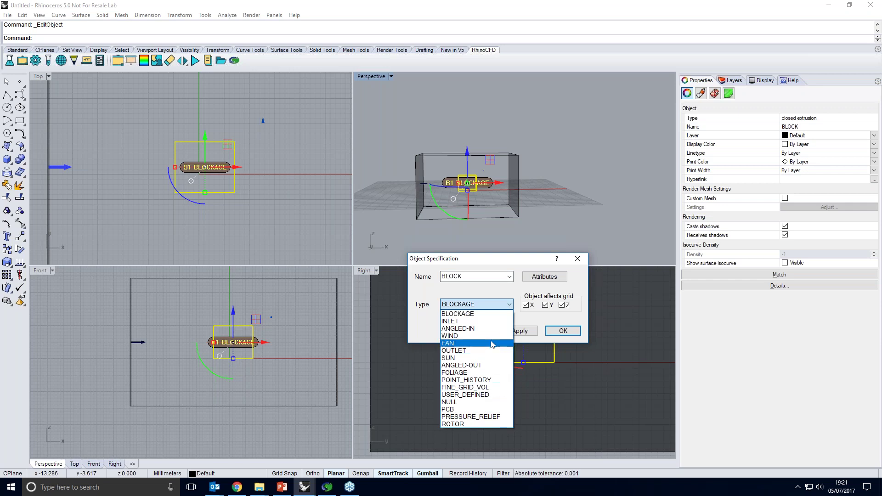
pyautogui.click(510, 305)
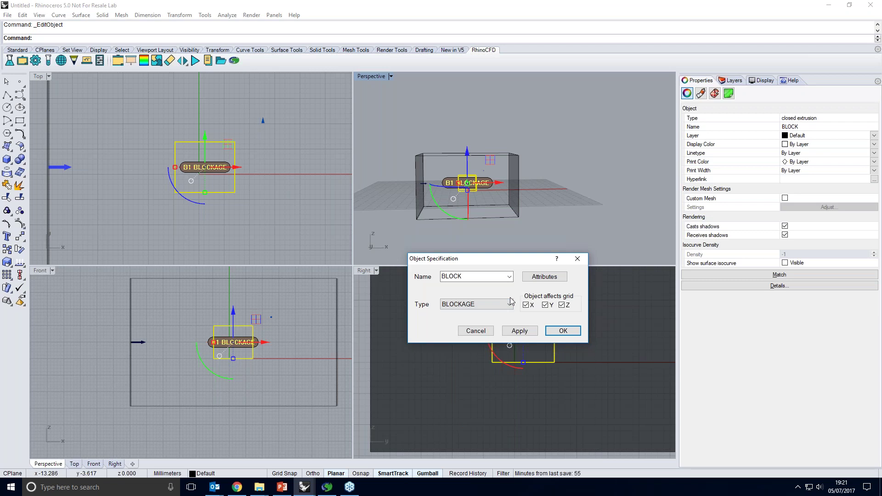
# Review the box's blockage attributes, including its solid material and roughness, and accept the object specification.
pyautogui.click(536, 277)
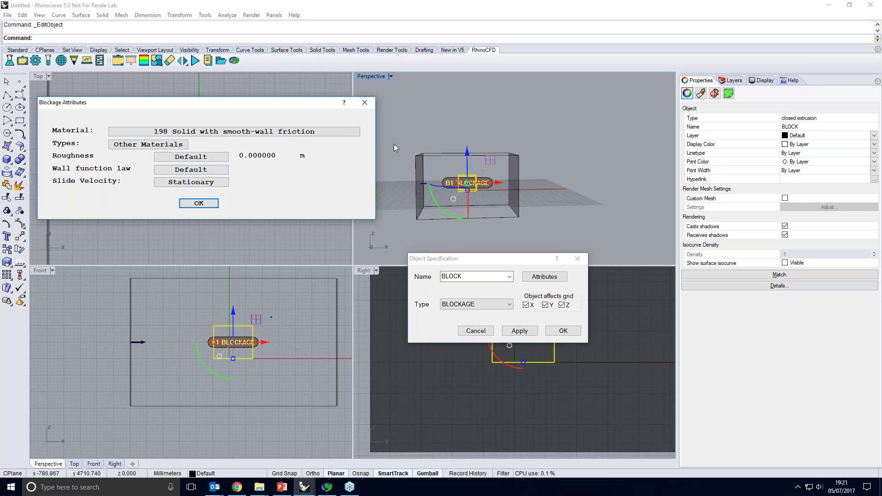
pyautogui.click(214, 202)
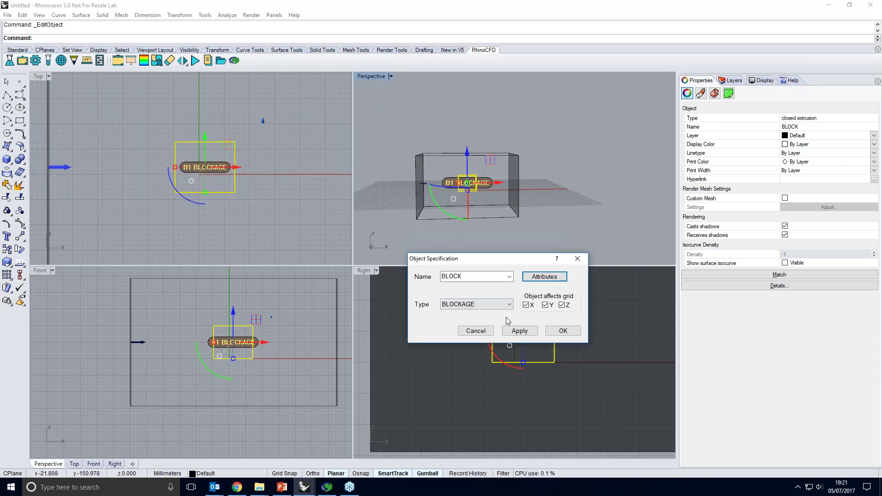
pyautogui.click(305, 488)
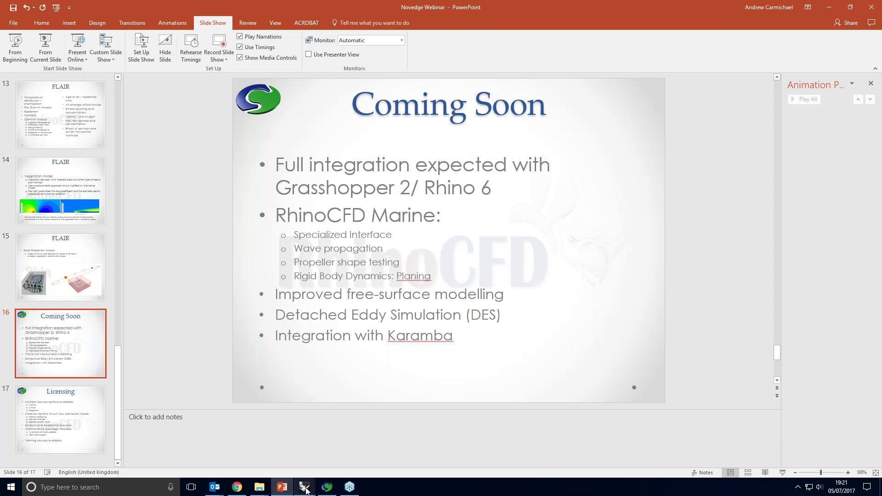
pyautogui.moveTo(306, 491)
pyautogui.click(453, 448)
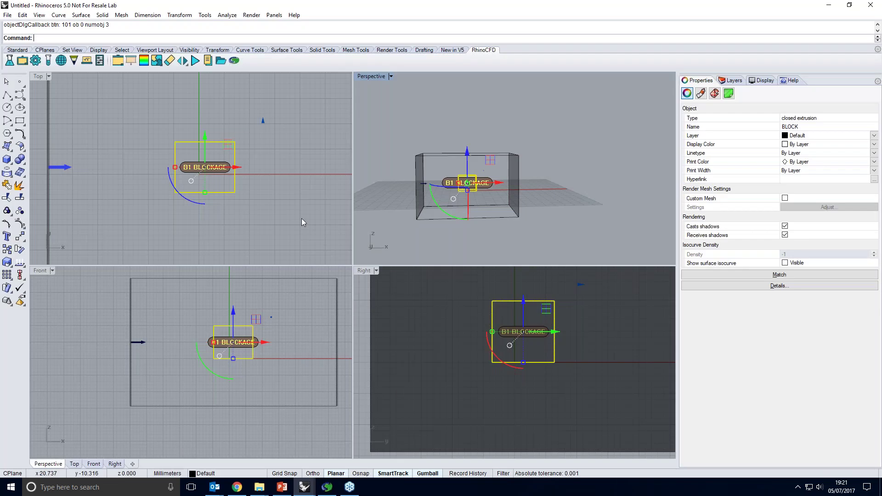
# Display the computational grid and inspect its cells and regions around the box.
pyautogui.click(60, 65)
pyautogui.scroll(5, 467, 188)
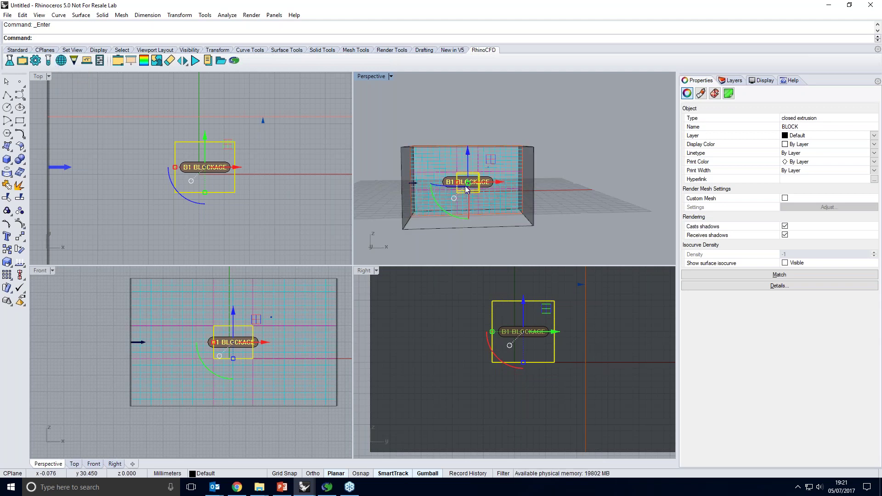
pyautogui.scroll(5, 466, 188)
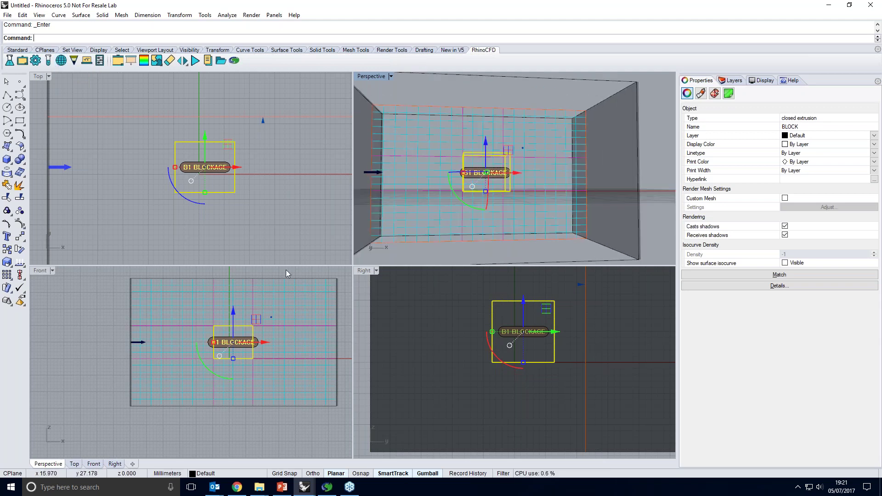
pyautogui.moveTo(647, 126); pyautogui.dragTo(639, 151, button='right')
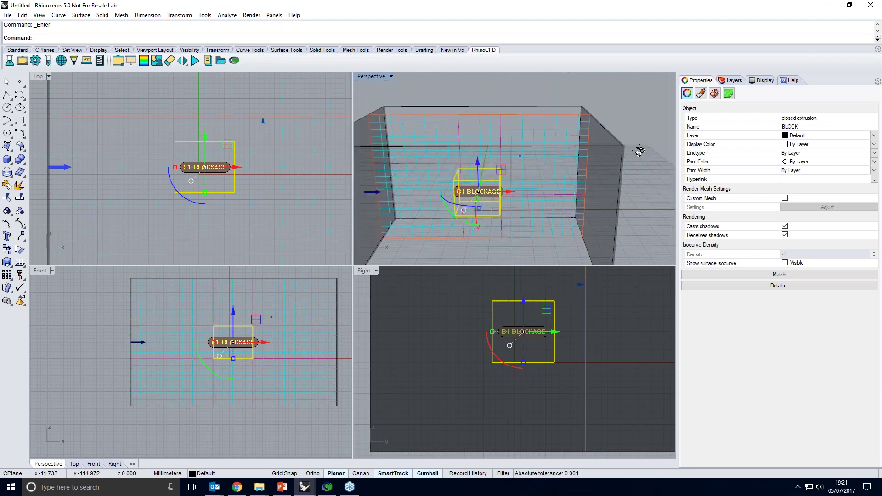
# Set the X-direction grid to 15 cells in region 1, 8 in region 2 and 15 in region 3, and apply the mesh.
pyautogui.click(48, 60)
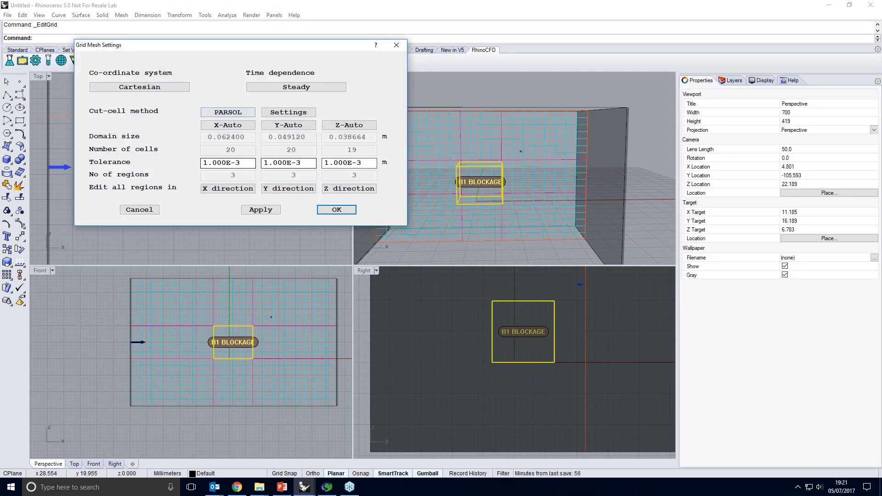
pyautogui.click(244, 192)
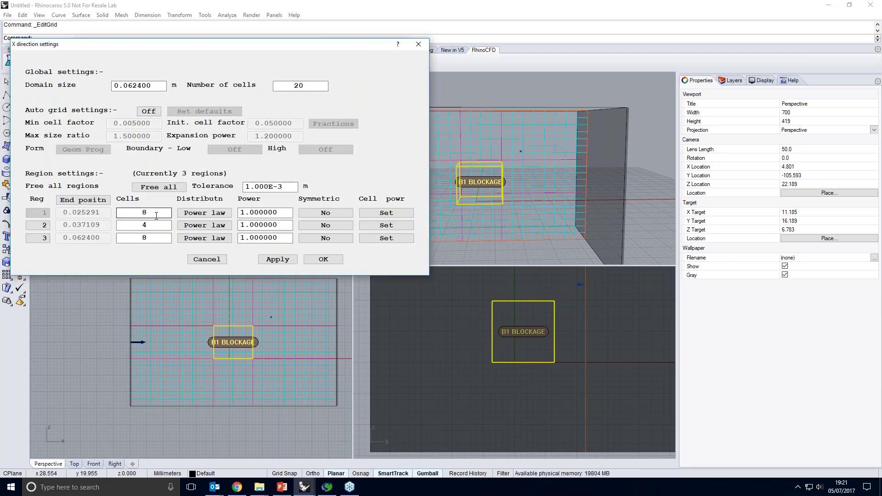
pyautogui.doubleClick(143, 212)
pyautogui.write('15')
pyautogui.press('Tab')
pyautogui.press('Tab')
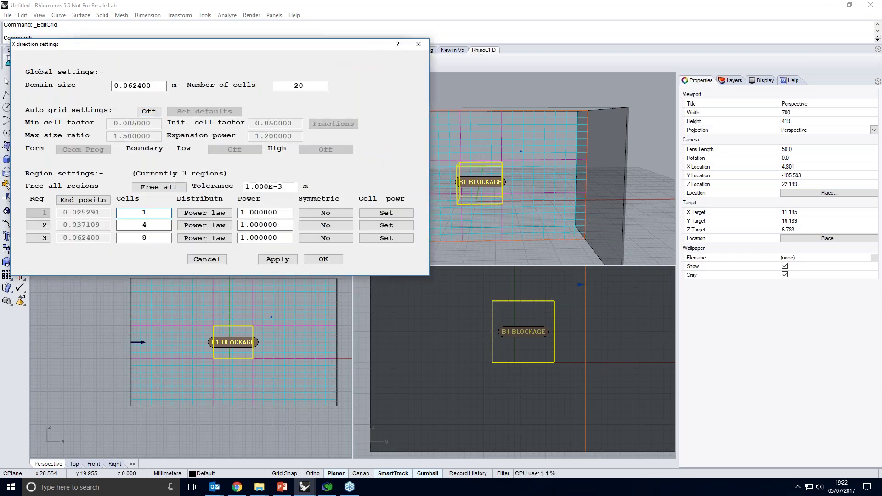
pyautogui.write('15')
pyautogui.hotkey('shift', 'Tab')
pyautogui.write('8')
pyautogui.click(276, 259)
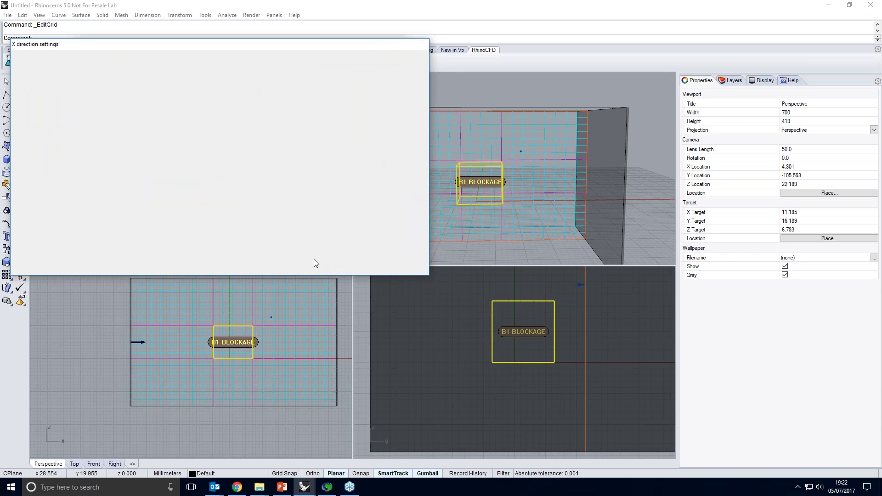
pyautogui.click(333, 207)
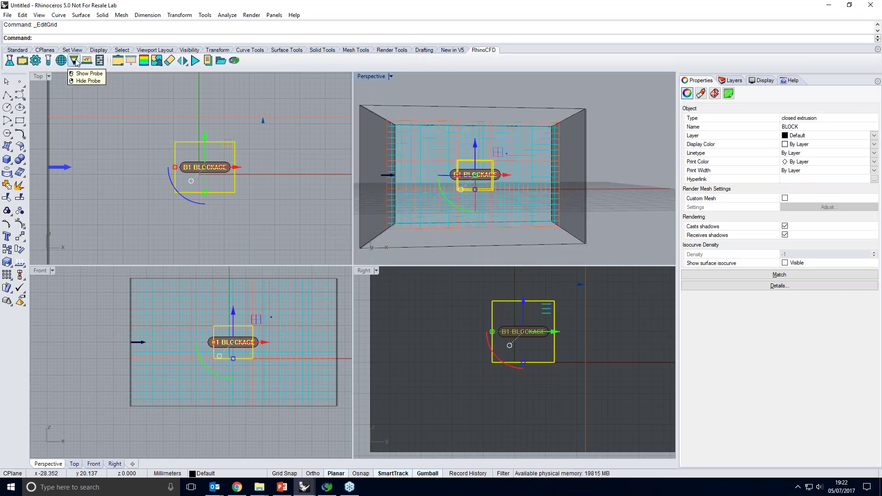
# Move the probe downstream of the box, slightly above its top face and in line with its back face.
pyautogui.click(262, 121)
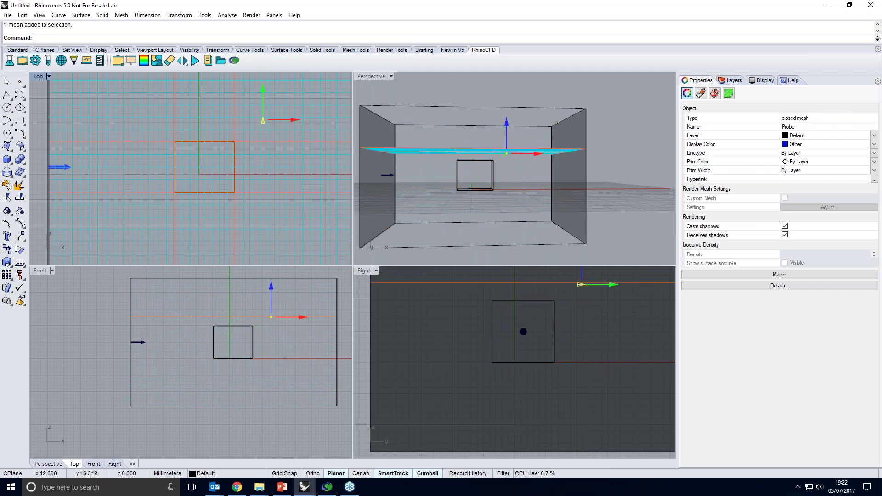
pyautogui.moveTo(275, 123); pyautogui.dragTo(275, 124)
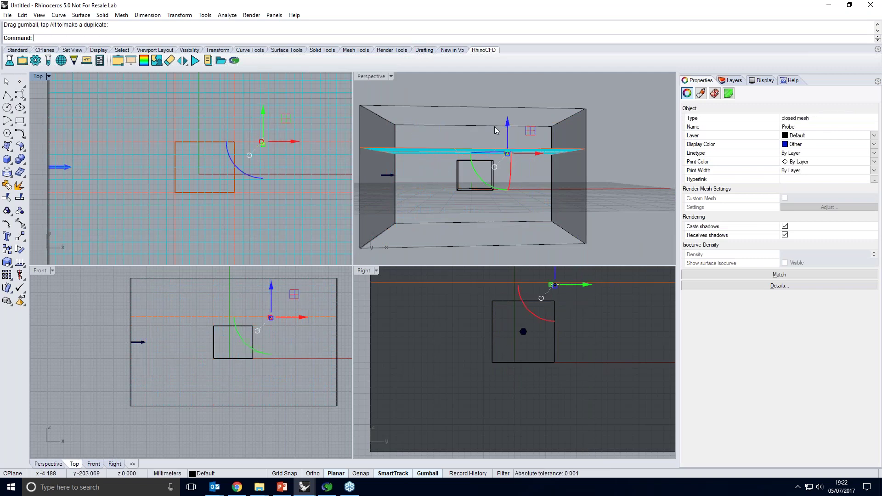
pyautogui.moveTo(448, 150); pyautogui.dragTo(531, 157, button='right')
pyautogui.moveTo(532, 156); pyautogui.dragTo(516, 135)
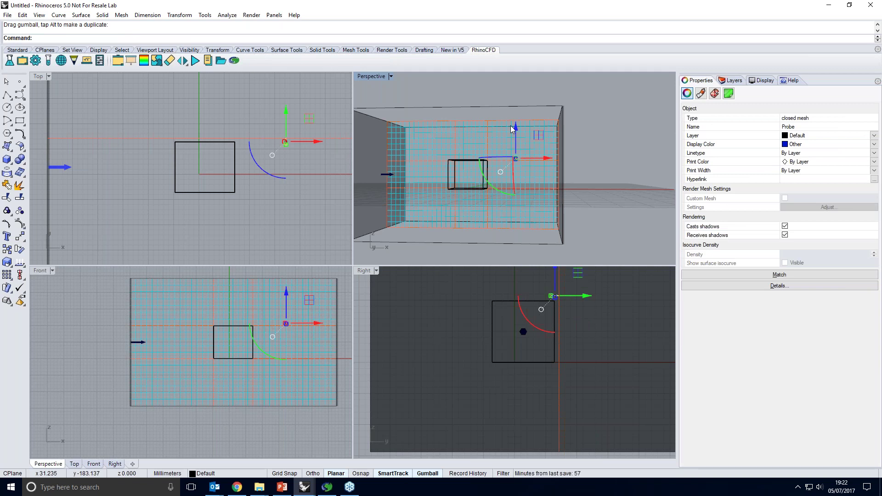
# Run the CFD simulation with the sequential single-process solver, interrupting it partway to view the run options and then resuming it.
pyautogui.click(100, 60)
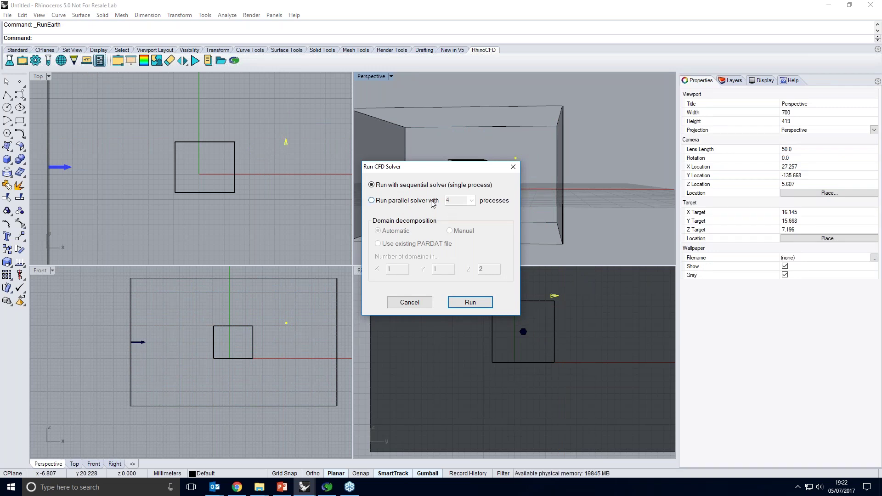
pyautogui.click(472, 302)
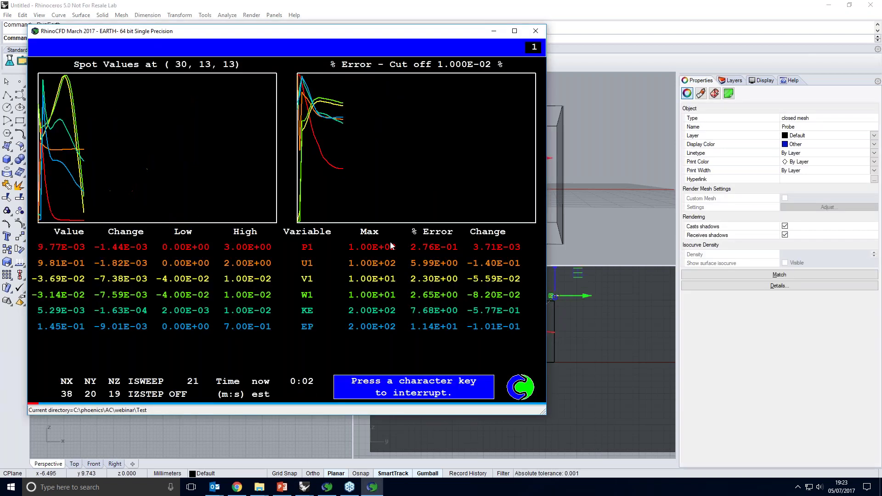
pyautogui.press('space')
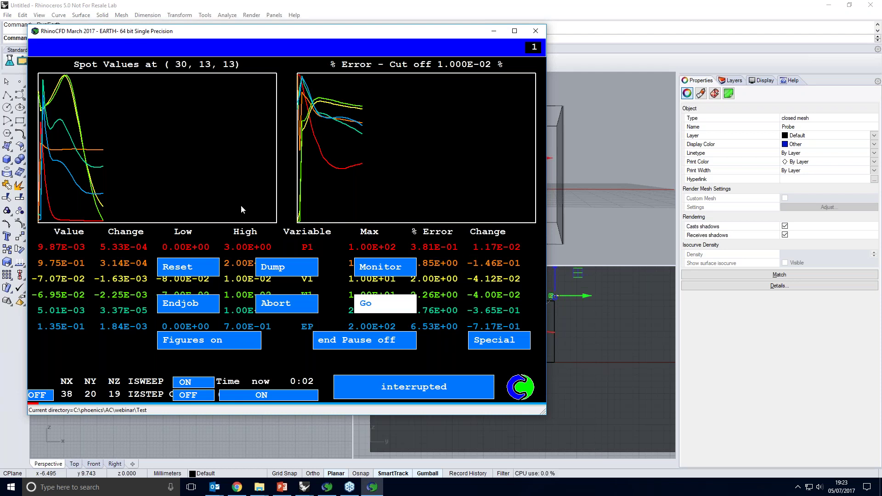
pyautogui.click(377, 305)
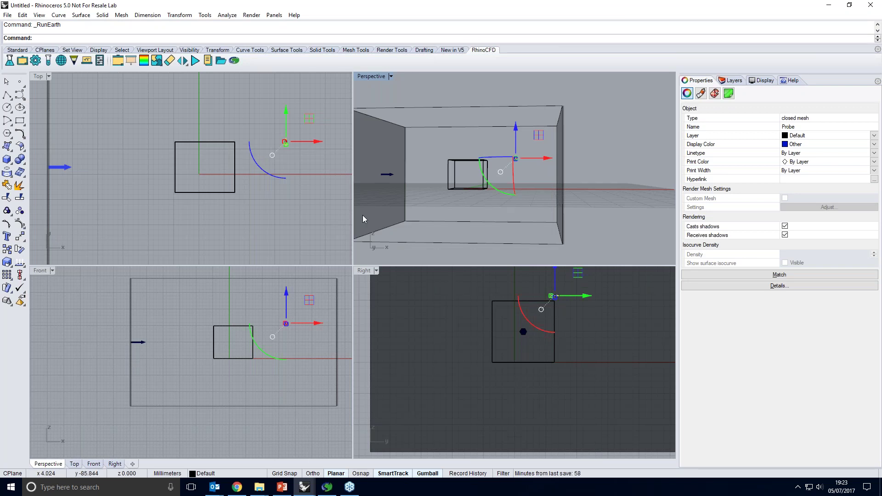
# Load the latest dumped result files and lower the pressure cut plane so that it slices through the box.
pyautogui.click(117, 61)
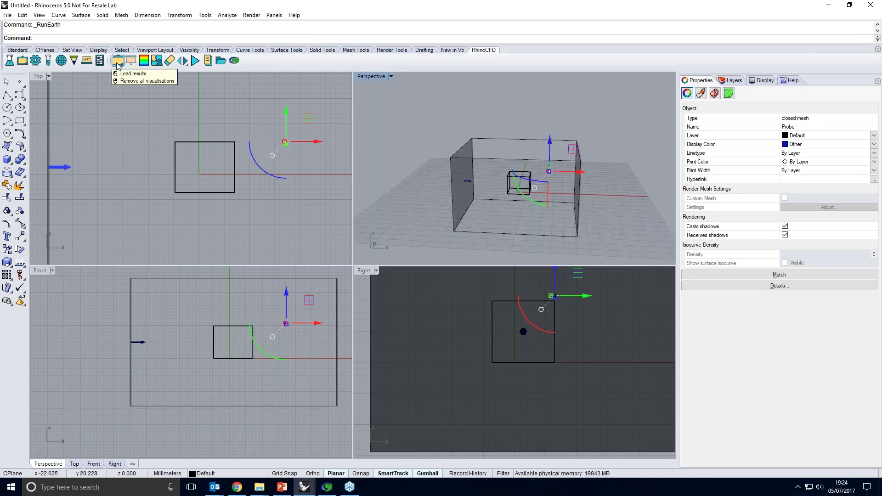
pyautogui.click(133, 74)
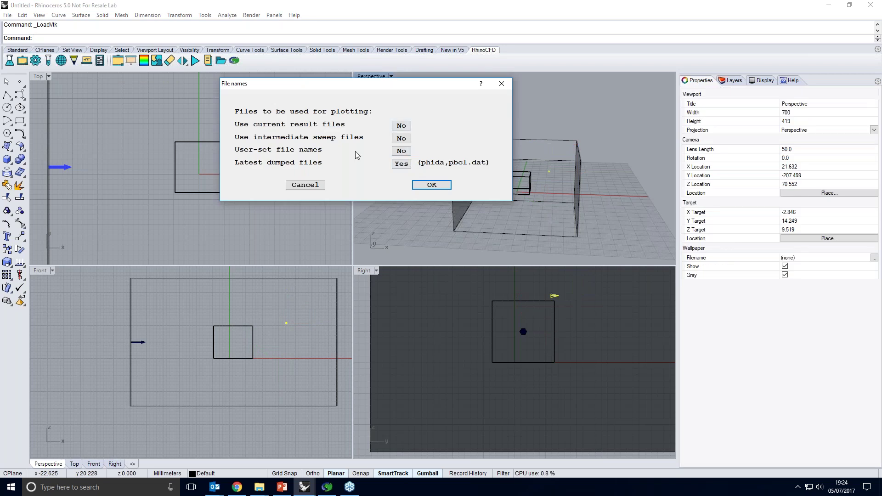
pyautogui.click(432, 185)
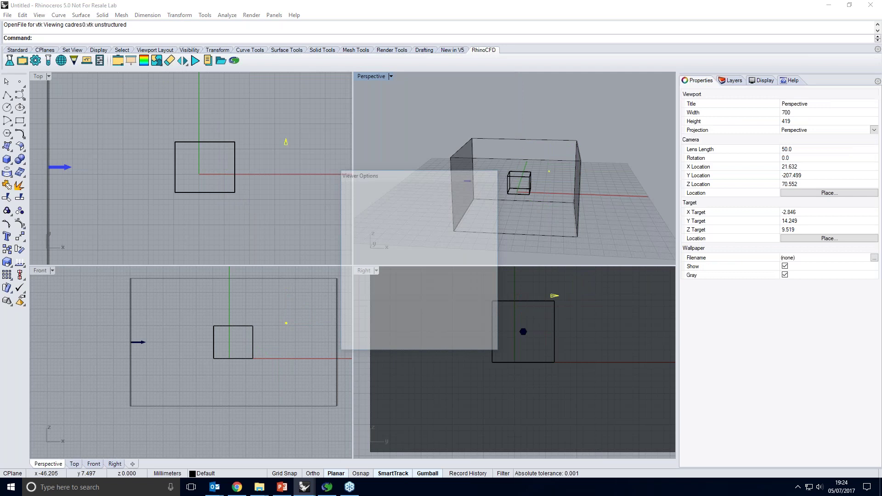
pyautogui.moveTo(437, 178); pyautogui.dragTo(711, 237)
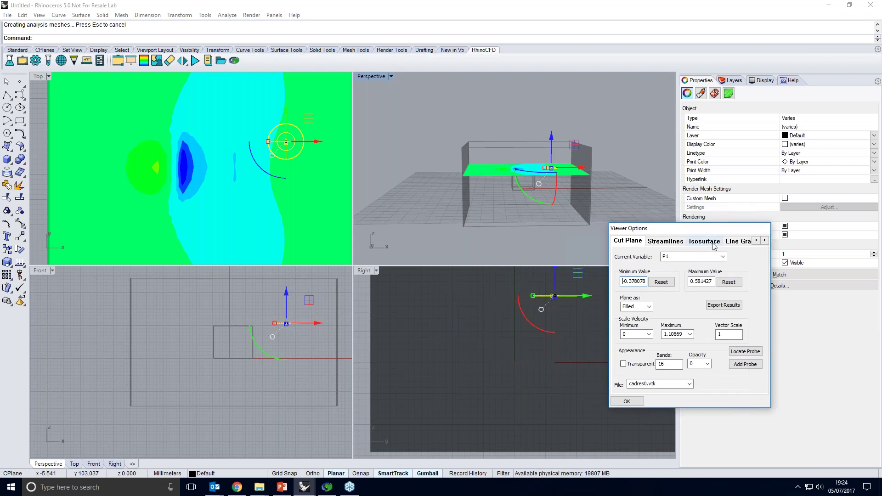
pyautogui.moveTo(593, 183); pyautogui.dragTo(527, 250, button='right')
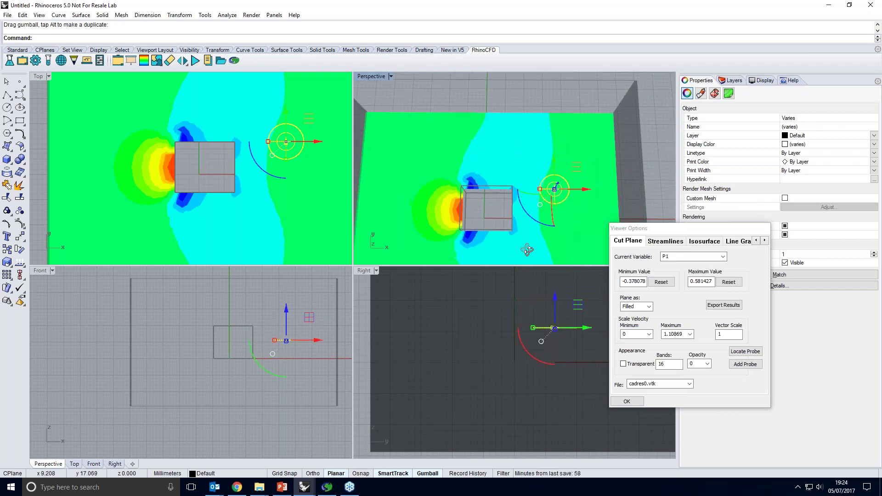
pyautogui.scroll(3, 415, 211)
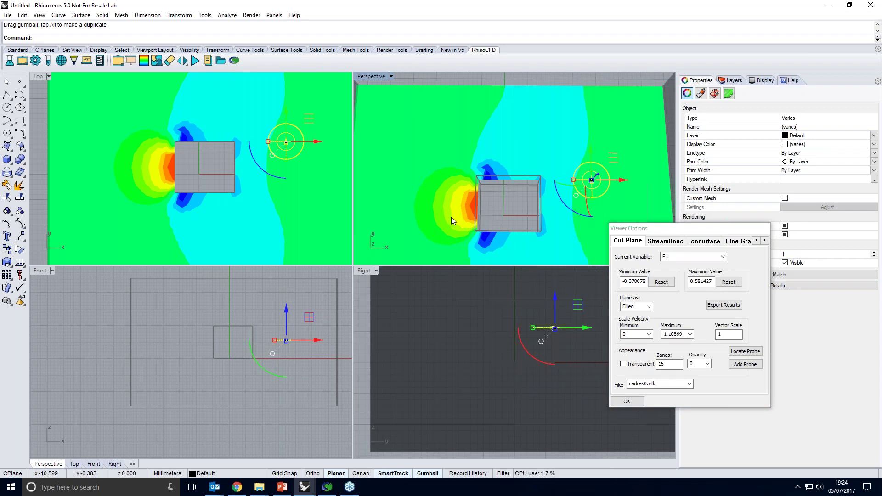
# Set the cut plane's current variable to Velocity and show the contour key in the perspective view.
pyautogui.click(725, 255)
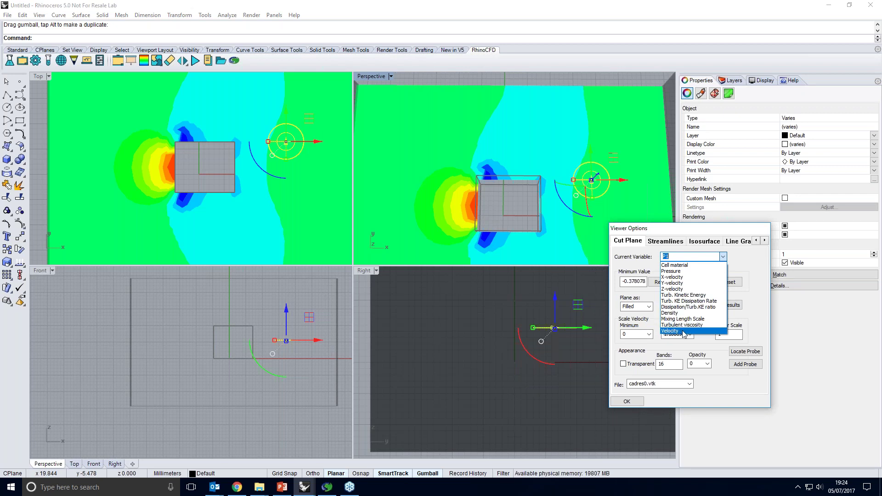
pyautogui.click(683, 331)
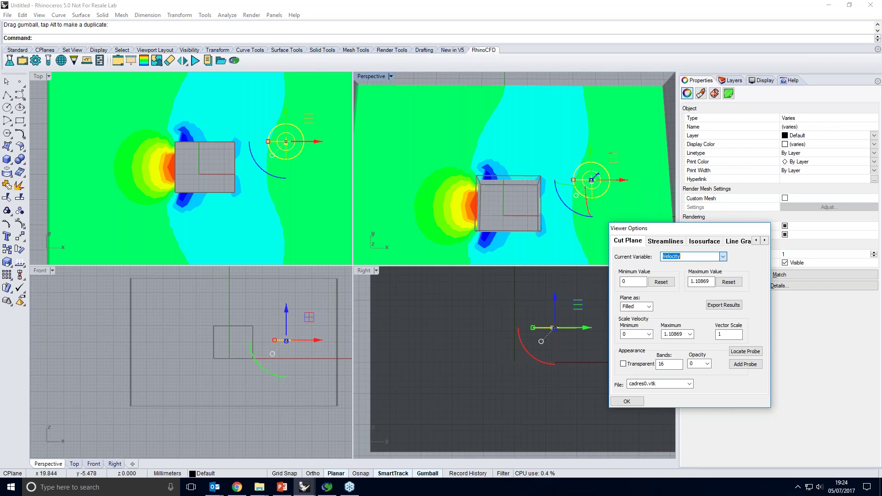
pyautogui.moveTo(551, 175); pyautogui.dragTo(575, 198, button='right')
pyautogui.click(690, 229)
pyautogui.moveTo(690, 230); pyautogui.dragTo(338, 210)
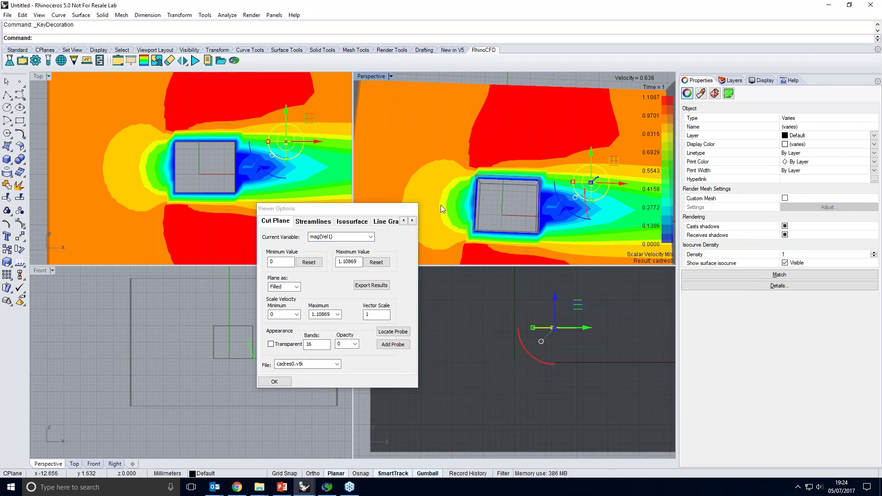
pyautogui.scroll(-3, 440, 205)
pyautogui.moveTo(641, 145); pyautogui.dragTo(514, 226, button='right')
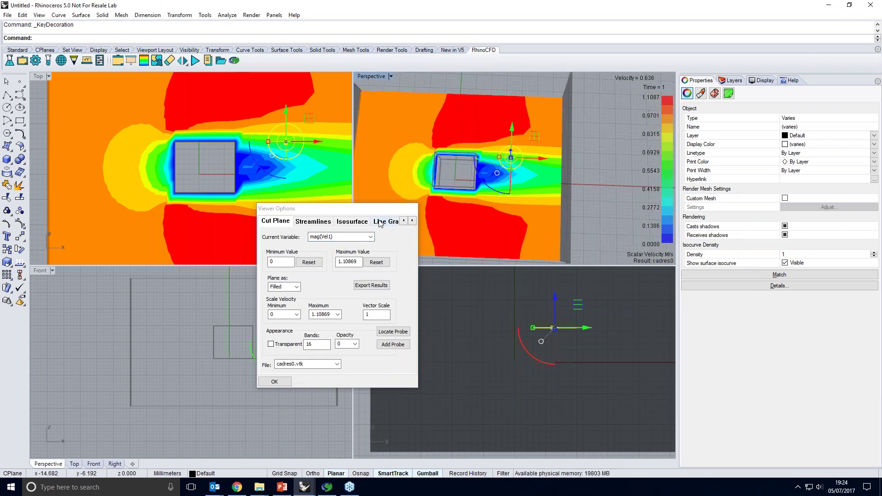
# Open the streamline viewer options and try to delete the selected probe and cut plane.
pyautogui.moveTo(382, 211); pyautogui.dragTo(639, 272)
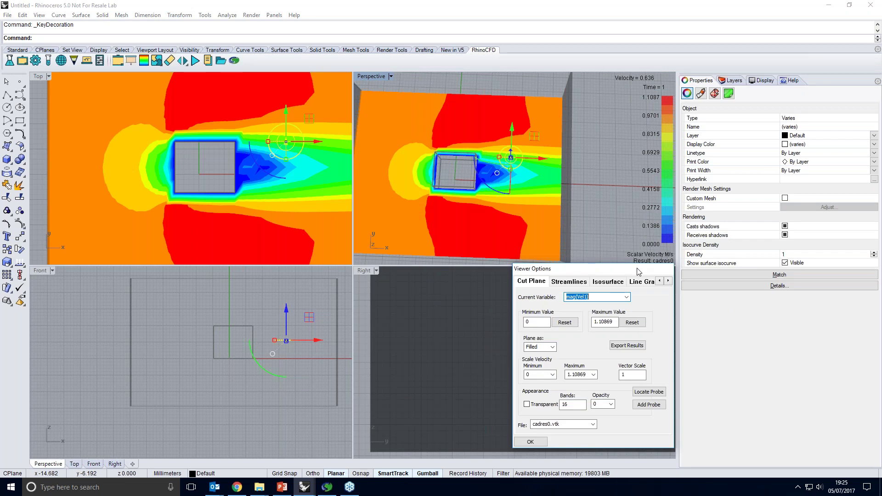
pyautogui.moveTo(638, 271); pyautogui.dragTo(697, 270)
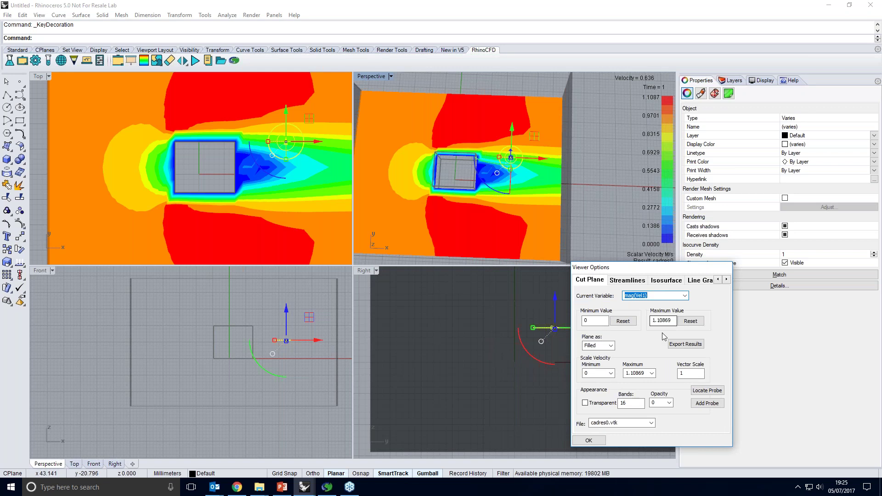
pyautogui.moveTo(646, 267); pyautogui.dragTo(586, 249)
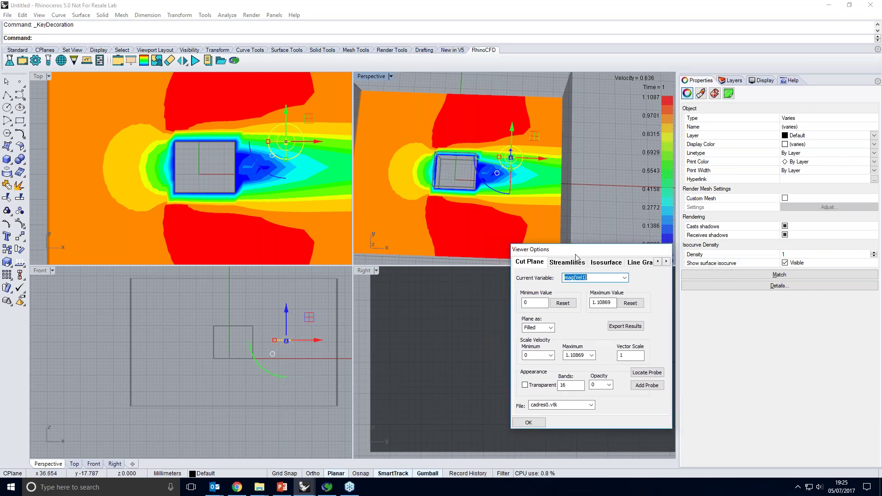
pyautogui.moveTo(576, 259); pyautogui.dragTo(554, 256)
pyautogui.click(541, 260)
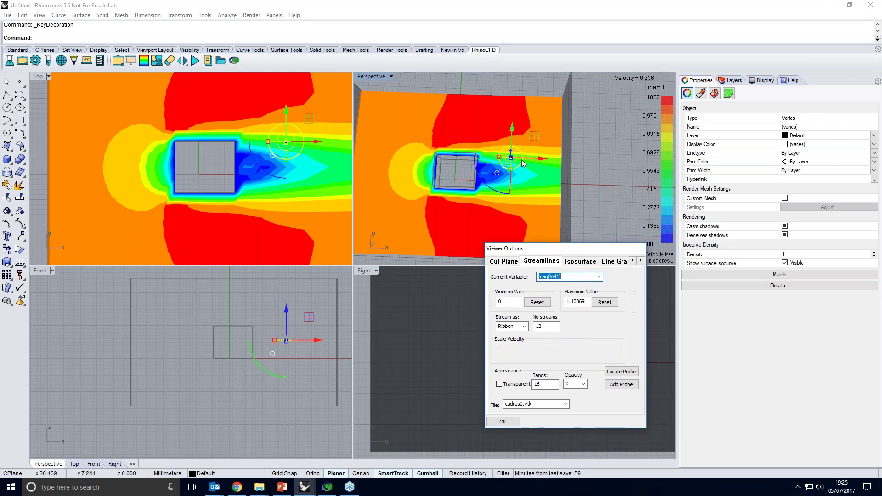
pyautogui.press('BackSpace')
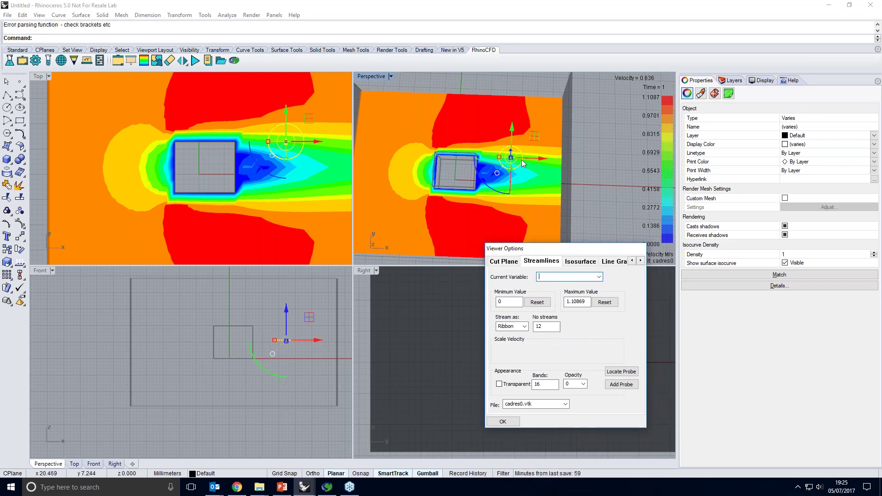
pyautogui.click(519, 166)
pyautogui.press('Delete')
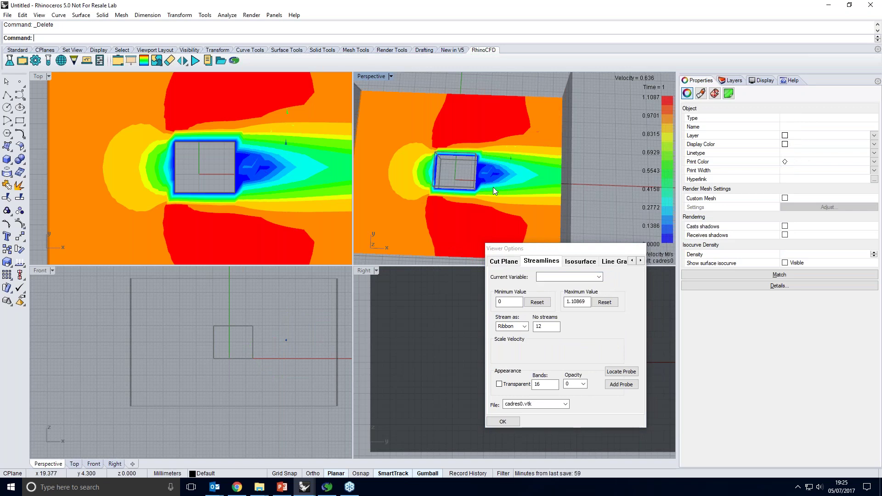
pyautogui.click(494, 190)
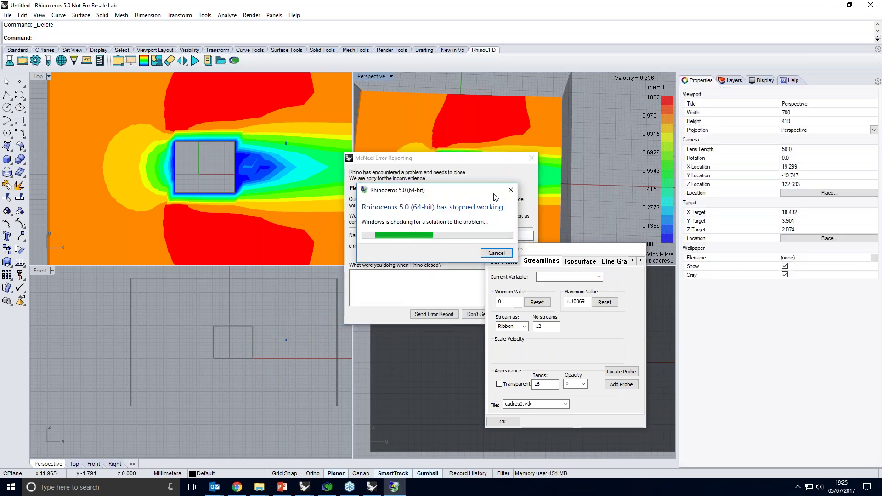
# Close the crashed program and switch to a fresh, empty Rhinoceros session.
pyautogui.click(497, 253)
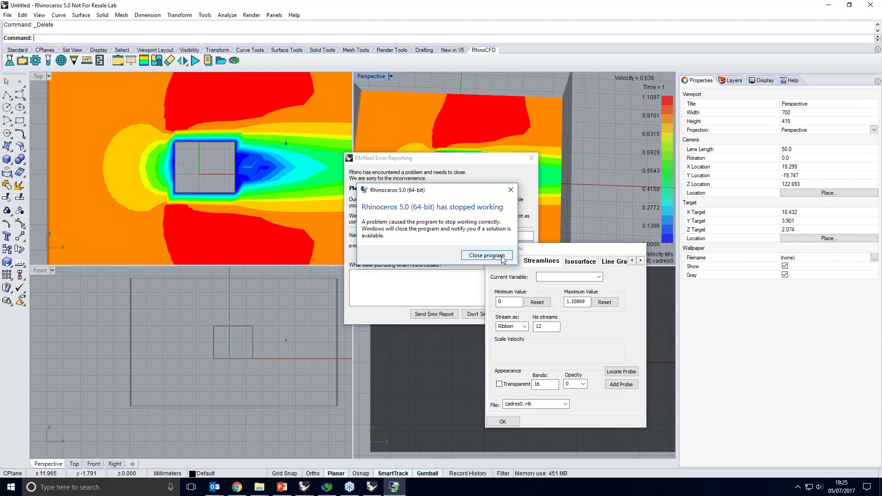
pyautogui.click(487, 256)
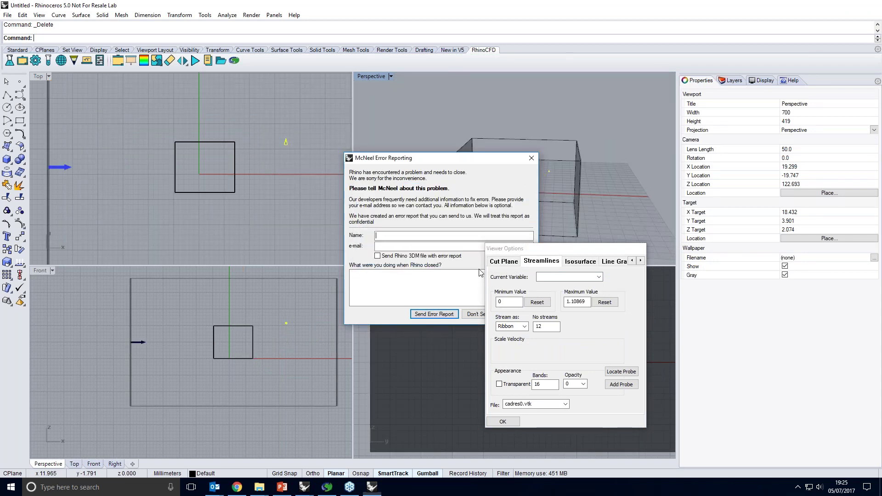
pyautogui.moveTo(304, 487)
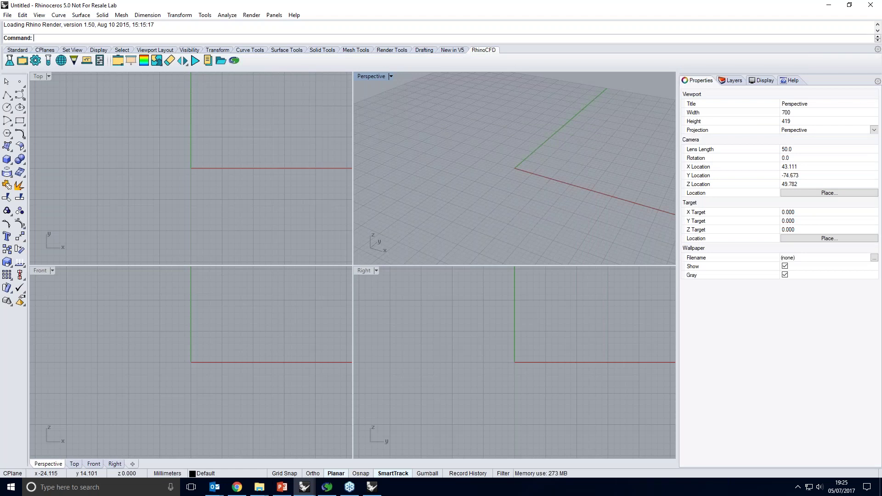
# Create a solid box near the origin from two base corners and a height.
pyautogui.click(7, 159)
pyautogui.click(190, 358)
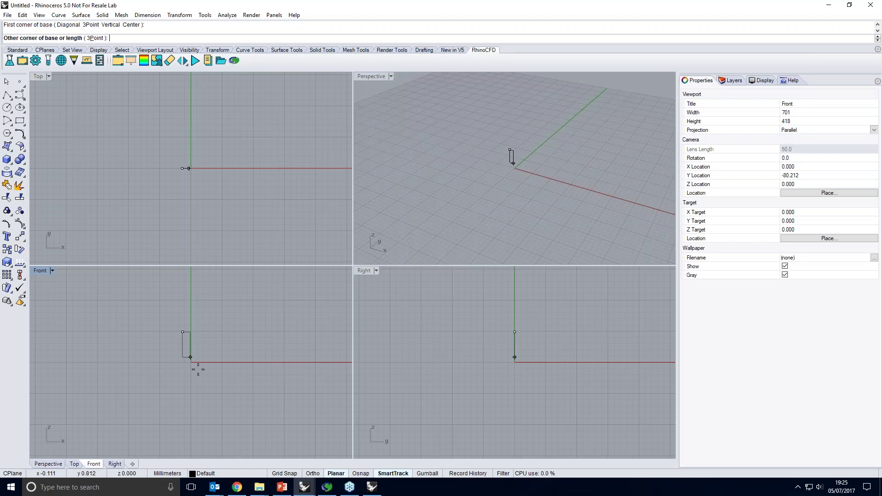
pyautogui.click(530, 212)
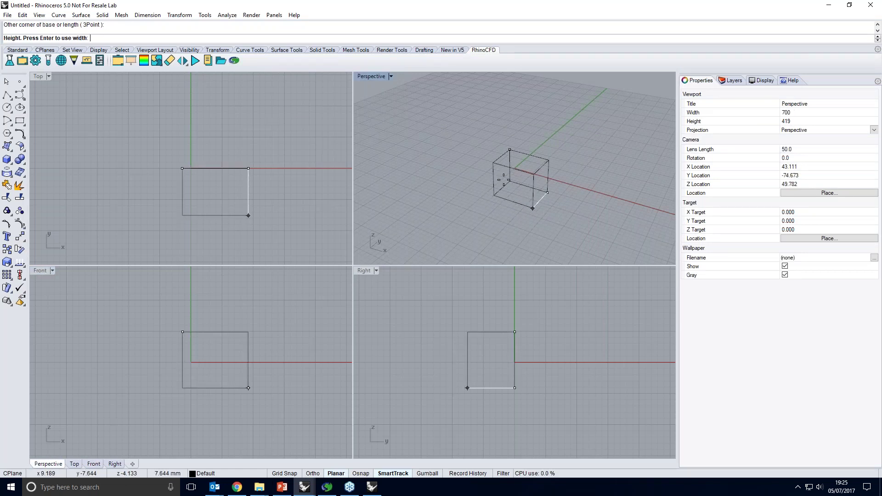
pyautogui.click(495, 179)
# Start a new Core case in the current directory and enlarge its domain around the box using the gumball.
pyautogui.click(10, 60)
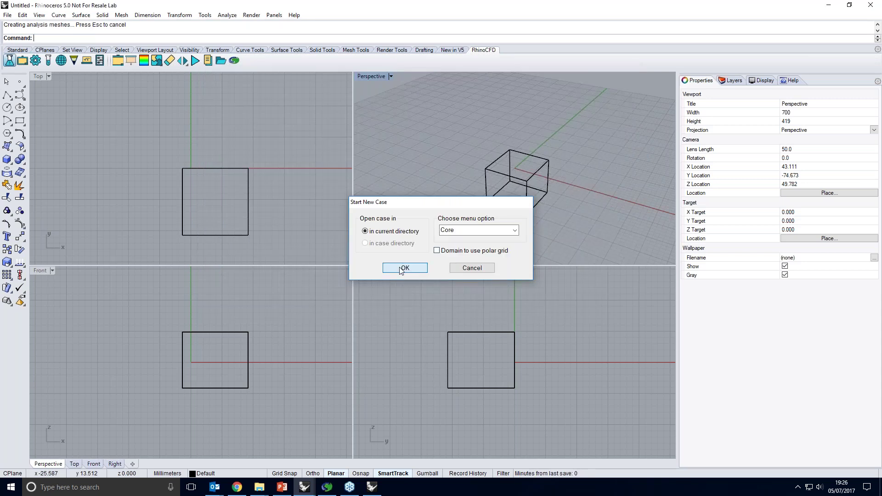
pyautogui.click(405, 269)
pyautogui.moveTo(416, 243); pyautogui.dragTo(500, 205, button='right')
pyautogui.click(499, 205)
pyautogui.scroll(-5, 456, 185)
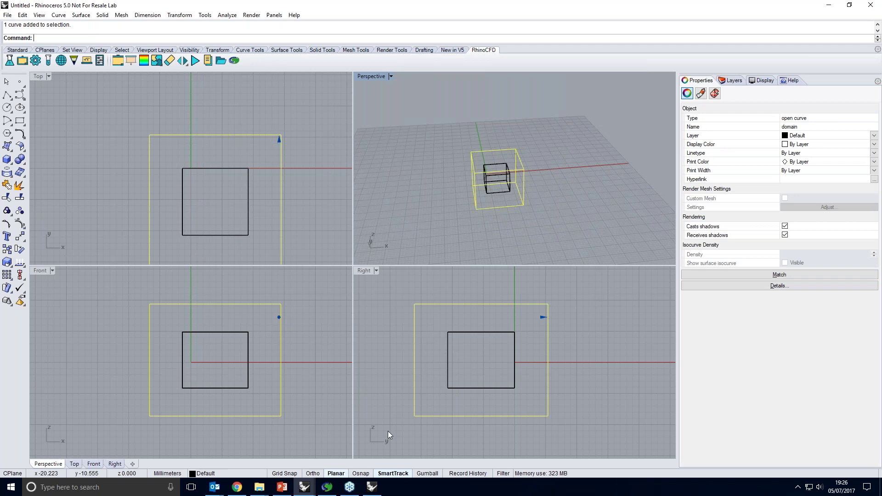
pyautogui.click(428, 473)
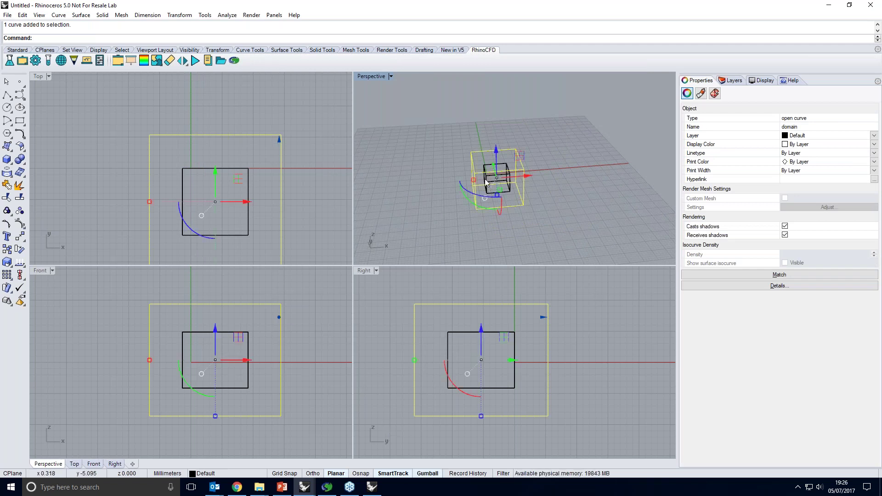
pyautogui.moveTo(514, 177); pyautogui.dragTo(497, 221)
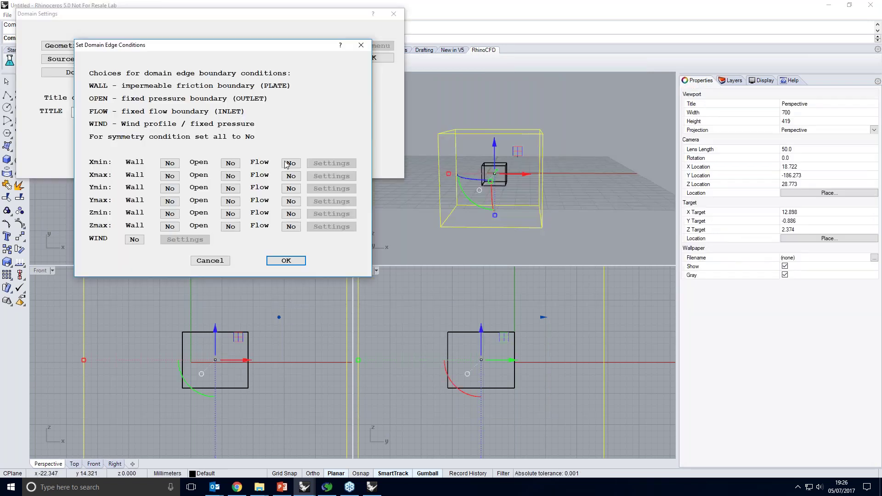
# Apply the boundary conditions on the domain's X faces, with a flow inlet at Xmin.
pyautogui.click(286, 164)
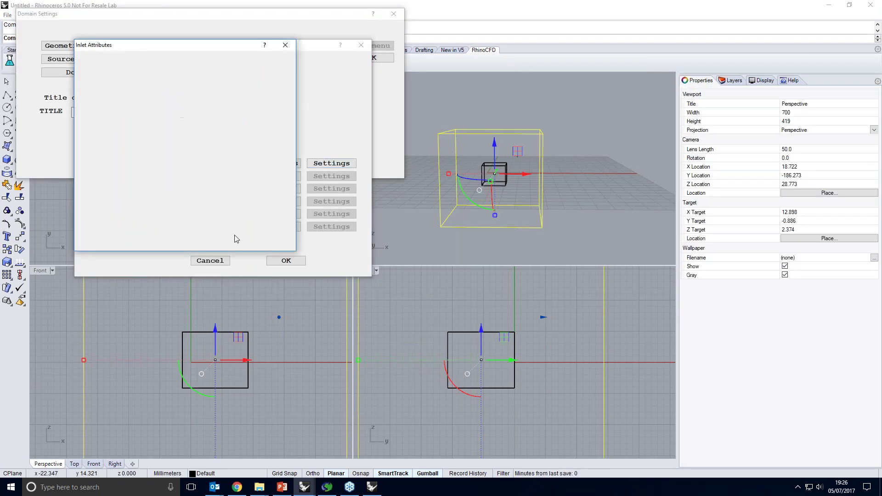
pyautogui.click(286, 260)
pyautogui.click(204, 114)
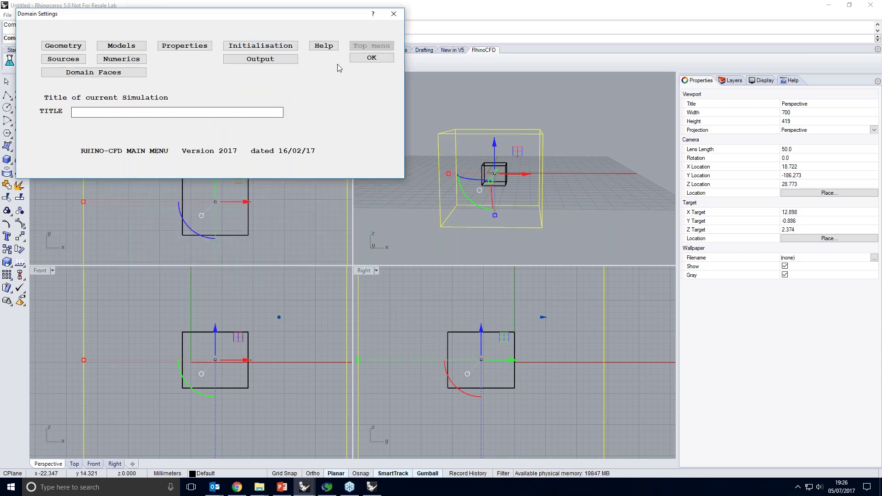
pyautogui.click(363, 59)
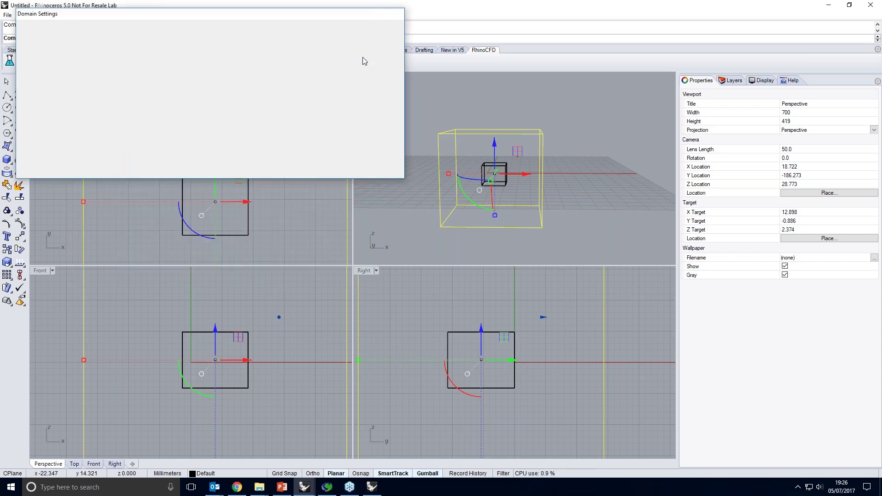
# Run the CFD simulation with the sequential single-process solver and load its results into the viewer.
pyautogui.click(61, 61)
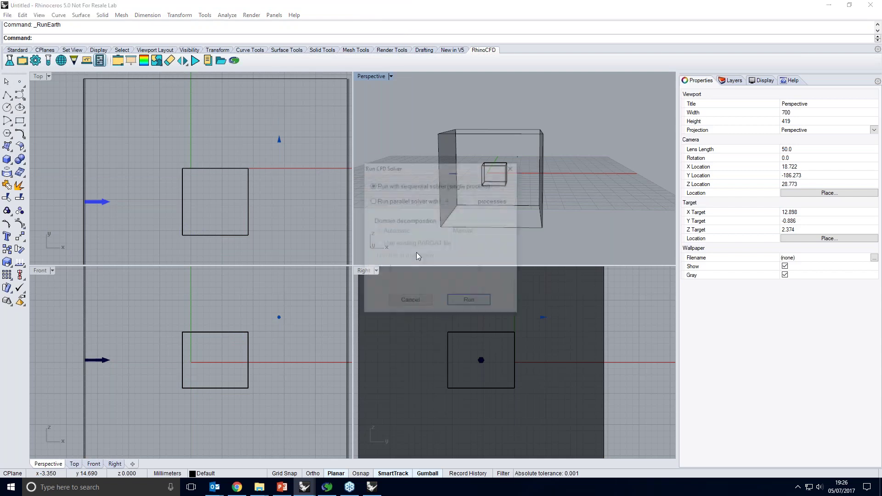
pyautogui.click(468, 302)
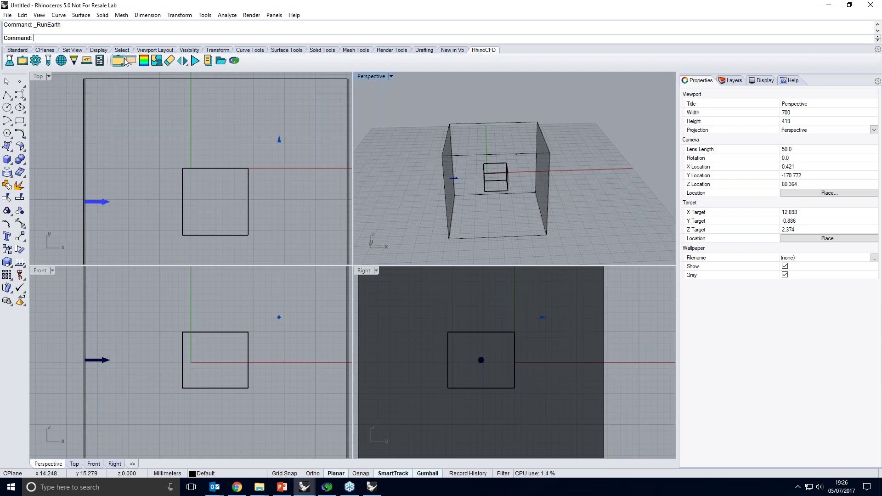
pyautogui.click(118, 60)
pyautogui.click(432, 185)
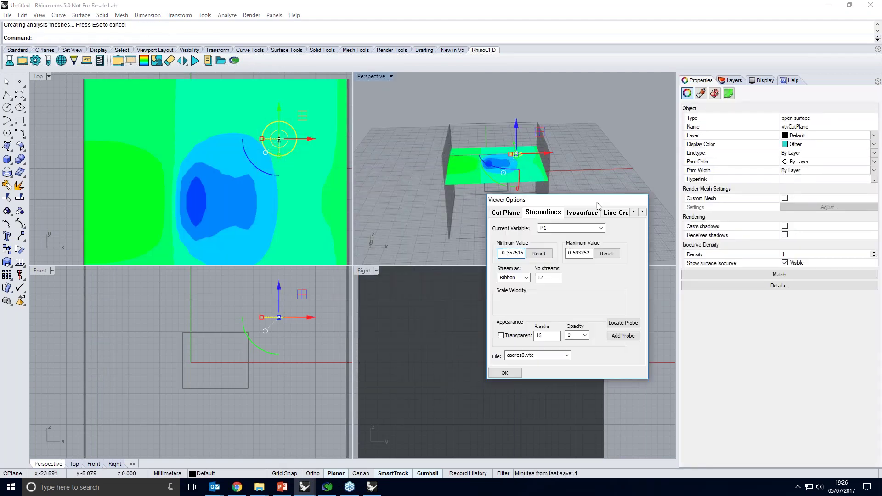
pyautogui.moveTo(502, 230); pyautogui.dragTo(507, 257, button='right')
pyautogui.click(732, 326)
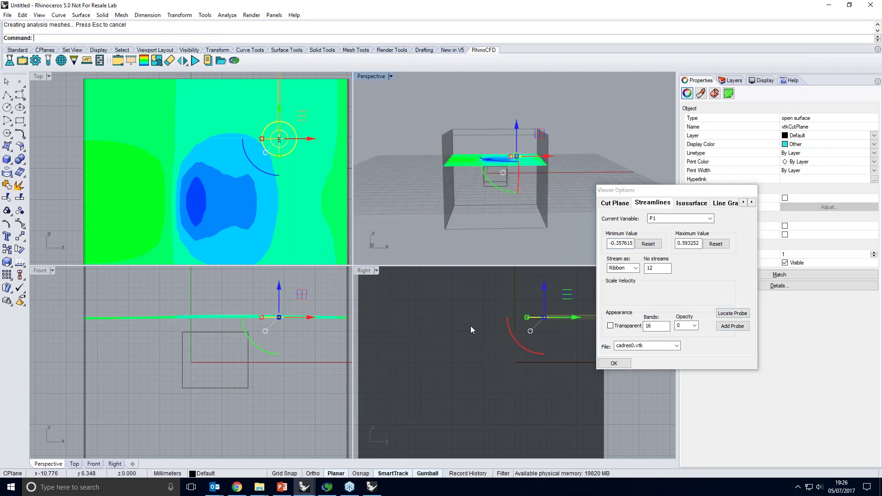
pyautogui.scroll(6, 510, 125)
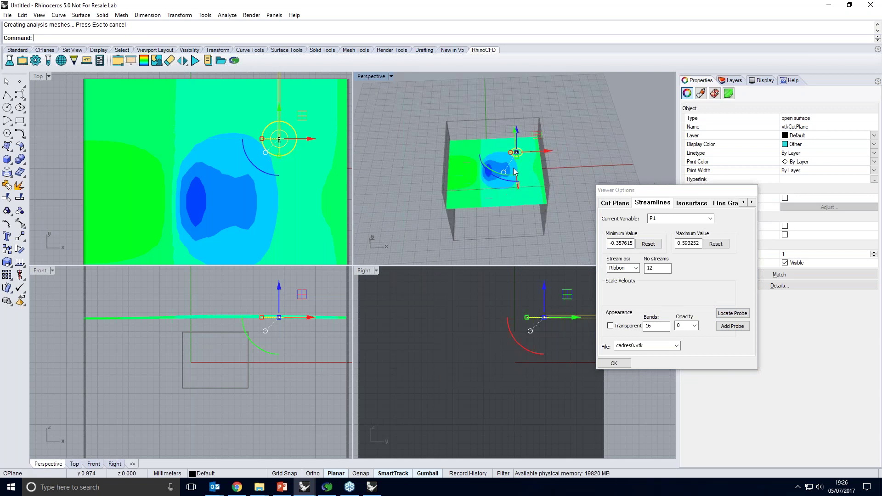
pyautogui.moveTo(510, 124); pyautogui.dragTo(478, 117, button='right')
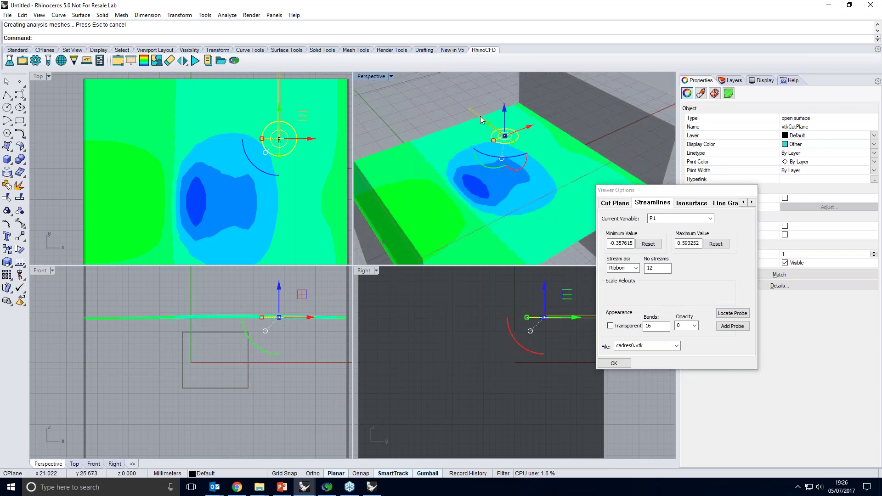
# Move the streamline probe to just upstream of the box so the streams run towards its front face.
pyautogui.click(479, 116)
pyautogui.moveTo(473, 115); pyautogui.dragTo(493, 140)
pyautogui.moveTo(549, 171); pyautogui.dragTo(455, 220)
# Select the cut plane probe and raise the horizontal cut plane well above the box.
pyautogui.moveTo(455, 220); pyautogui.dragTo(456, 188, button='right')
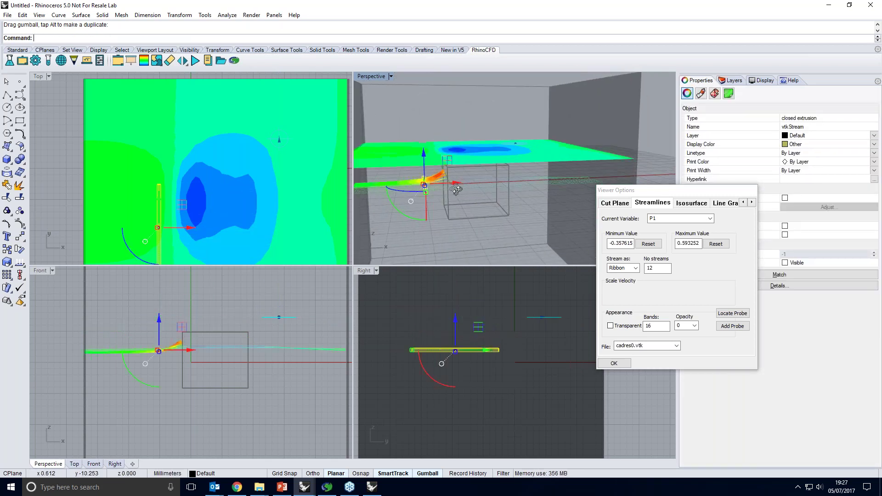
pyautogui.click(516, 142)
pyautogui.click(546, 169)
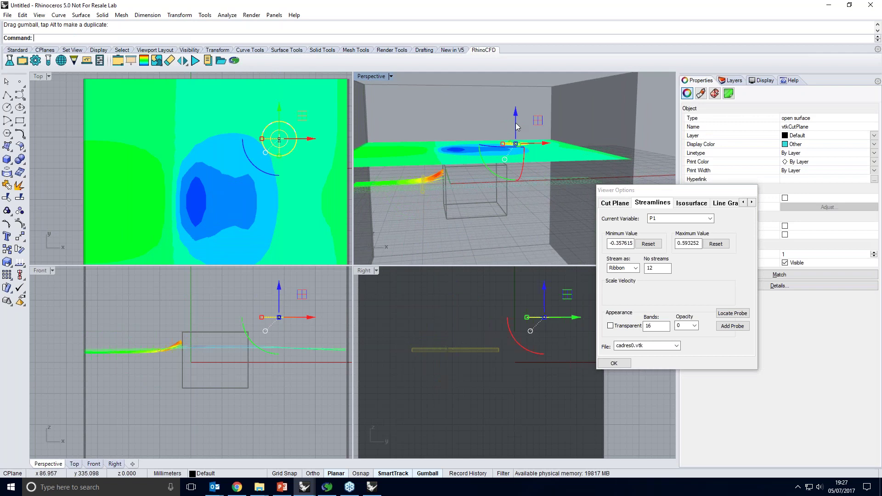
pyautogui.moveTo(517, 116); pyautogui.dragTo(515, 92)
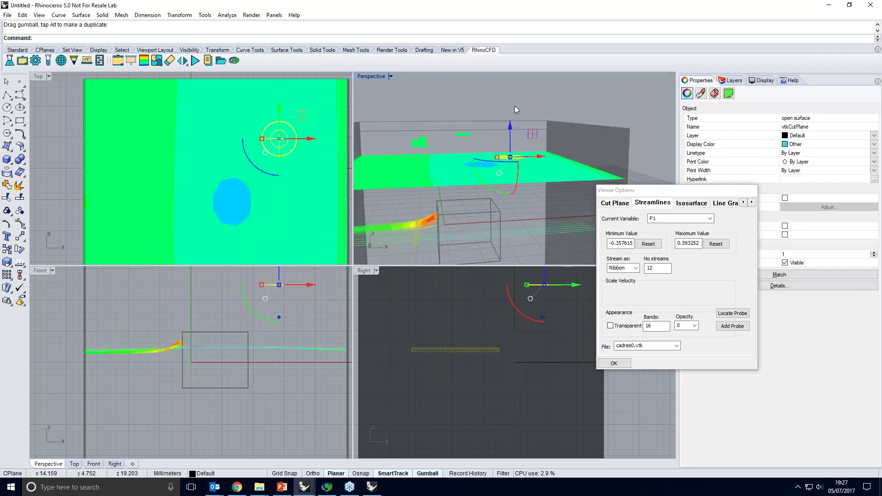
pyautogui.moveTo(510, 124); pyautogui.dragTo(510, 106)
# Set the streamlines to the Tube style with 40 streams.
pyautogui.moveTo(476, 250); pyautogui.dragTo(442, 241, button='right')
pyautogui.click(634, 269)
pyautogui.click(625, 290)
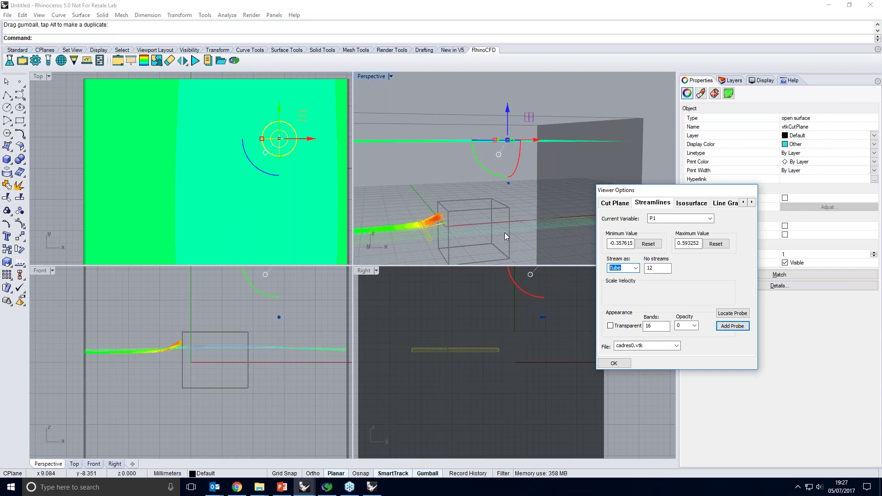
pyautogui.moveTo(522, 249); pyautogui.dragTo(581, 211, button='right')
pyautogui.moveTo(543, 249); pyautogui.dragTo(558, 239, button='right')
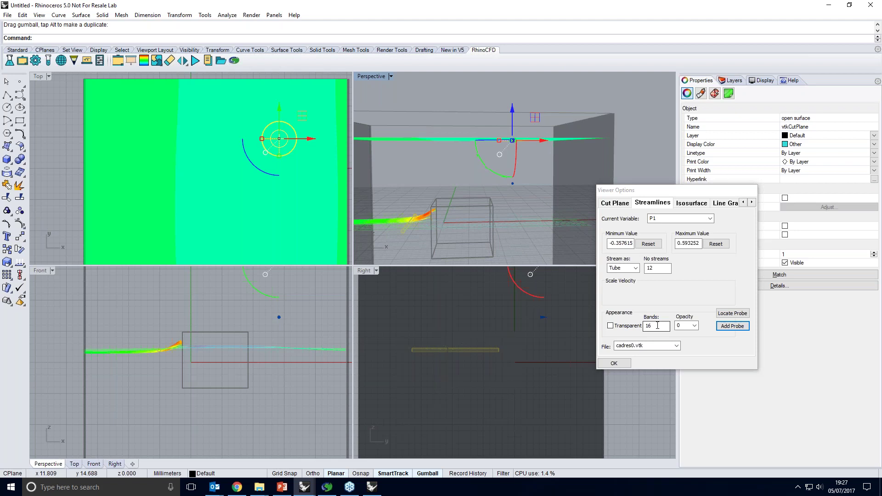
pyautogui.doubleClick(646, 268)
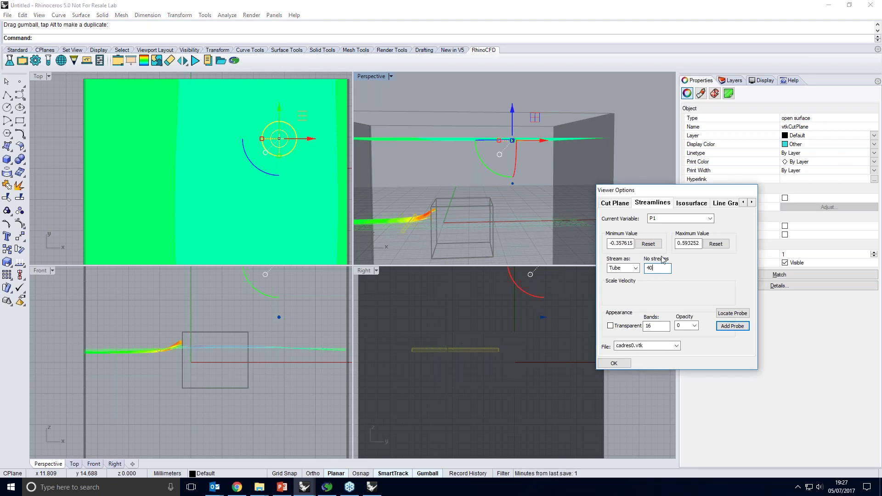
# Shift the streamline probe slightly further upstream of the box and stretch it to widen the row of streams.
pyautogui.moveTo(591, 250); pyautogui.dragTo(439, 237, button='right')
pyautogui.click(431, 241)
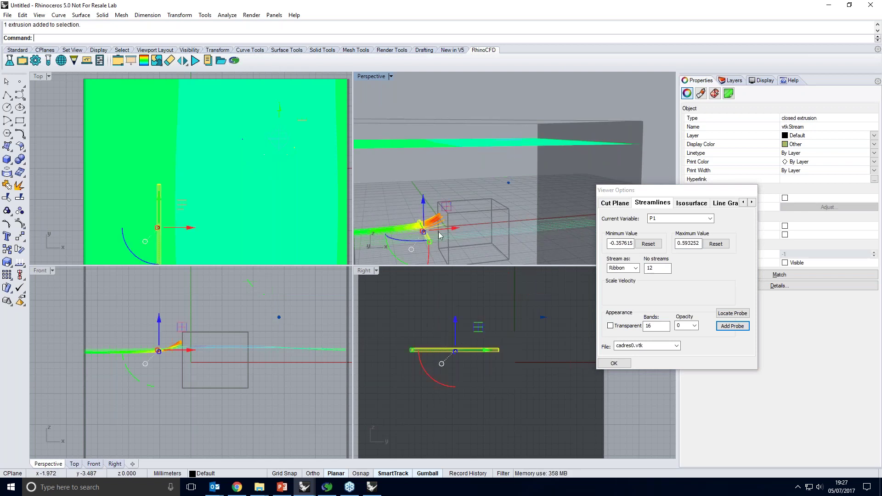
pyautogui.moveTo(453, 229); pyautogui.dragTo(448, 232)
pyautogui.moveTo(448, 232); pyautogui.dragTo(481, 234, button='right')
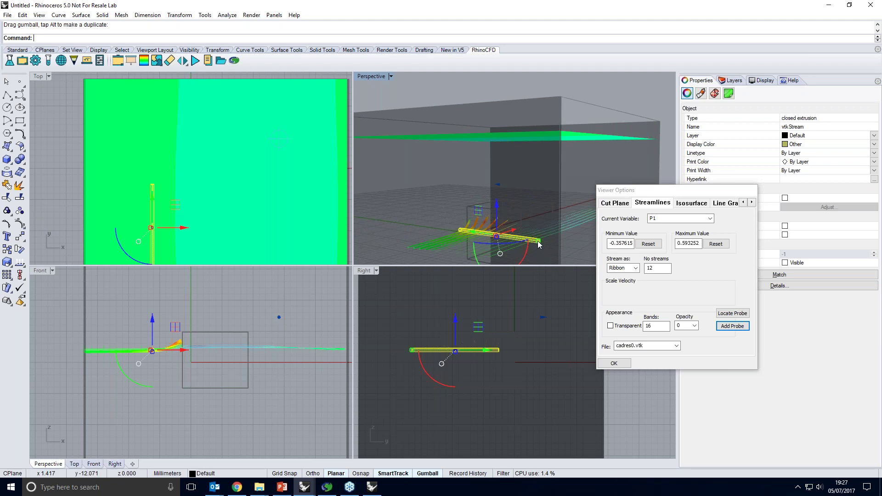
pyautogui.moveTo(542, 226); pyautogui.dragTo(565, 244, button='right')
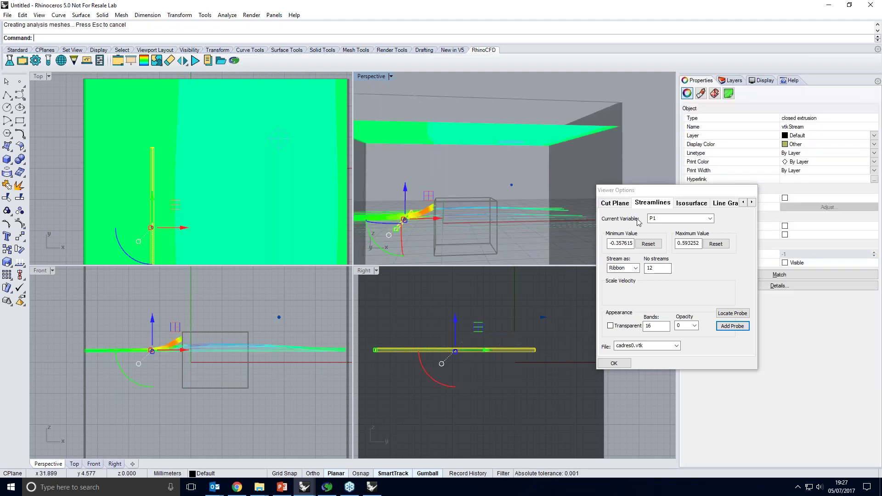
# Add a P1 isosurface that uses the probe value.
pyautogui.click(694, 203)
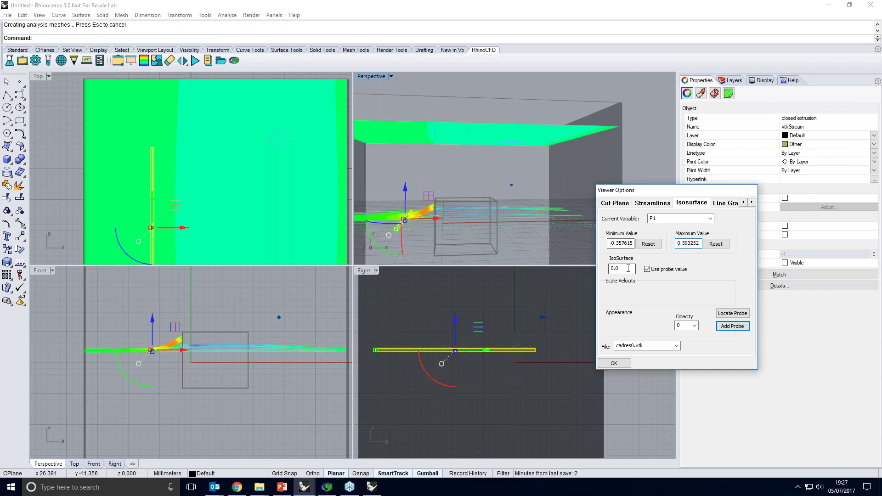
pyautogui.click(732, 325)
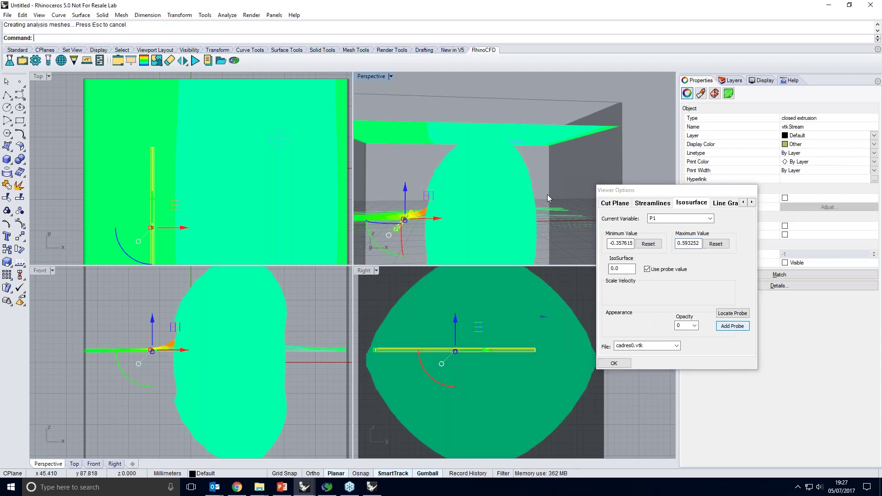
pyautogui.moveTo(500, 198)
pyautogui.mouseDown(button='right')
pyautogui.moveTo(550, 171)
pyautogui.moveTo(472, 205)
pyautogui.moveTo(495, 208)
pyautogui.moveTo(518, 150)
pyautogui.moveTo(503, 210)
pyautogui.mouseUp(button='right')
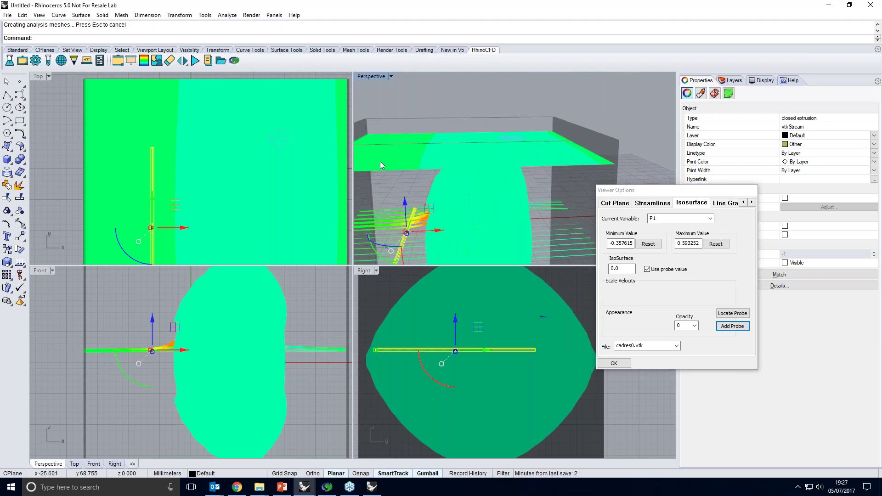
# Examine the line graph and surface result settings in the viewer options.
pyautogui.click(726, 203)
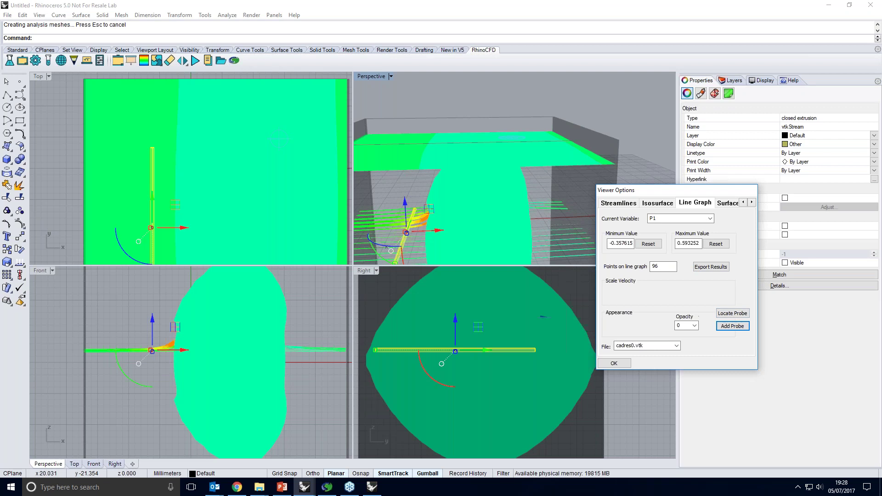
pyautogui.moveTo(568, 245); pyautogui.dragTo(513, 249, button='right')
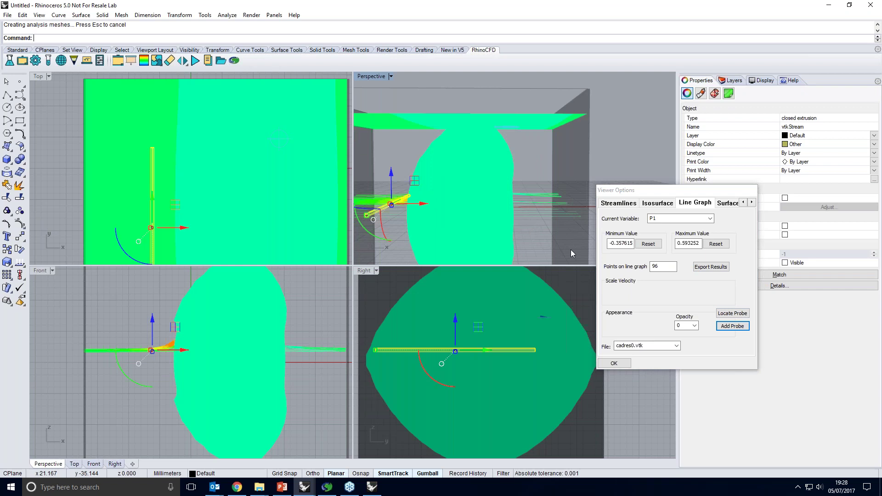
pyautogui.click(728, 203)
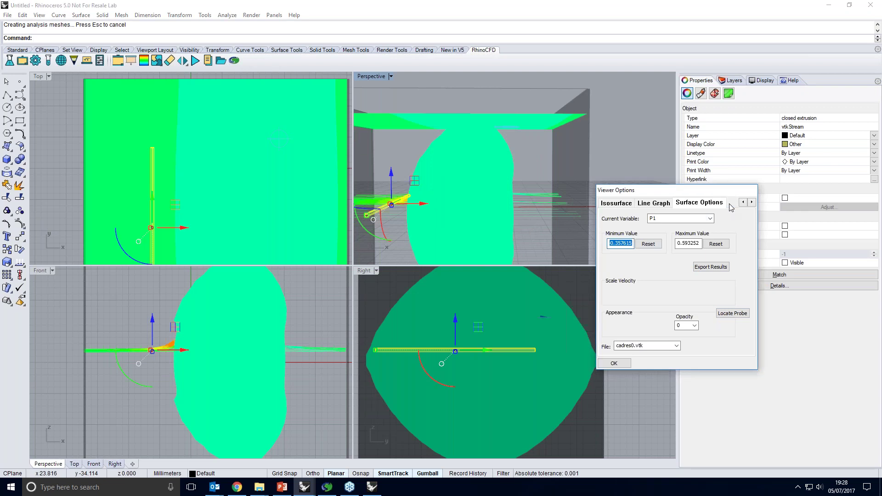
# Try to hide the isosurface with the hide-object command.
pyautogui.click(444, 196)
pyautogui.press('Return')
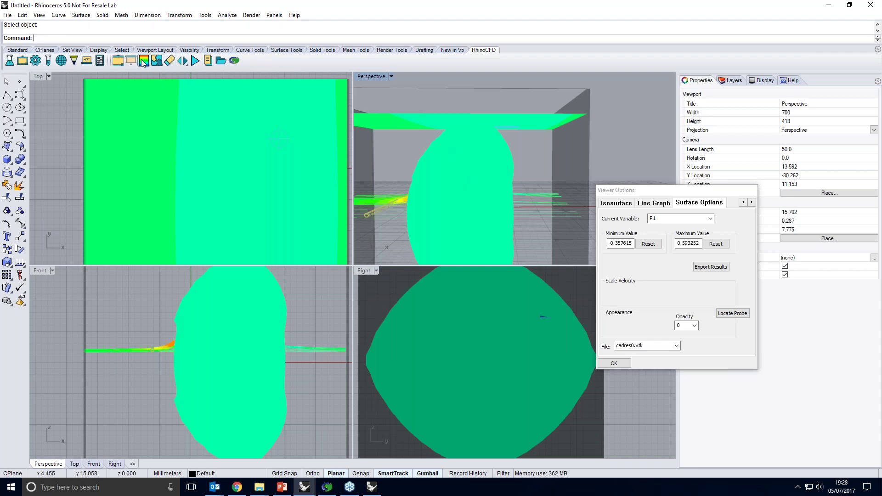
pyautogui.click(155, 61)
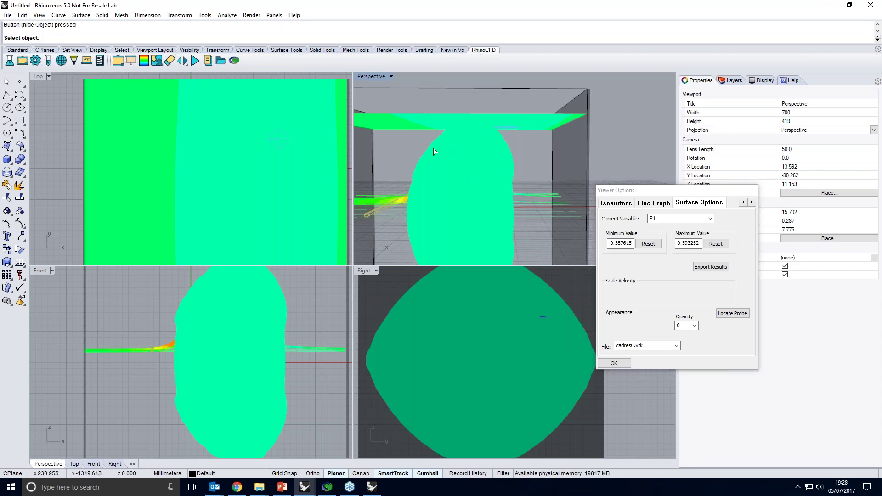
# Locate the isosurface's probe and delete it together with its isosurface.
pyautogui.click(622, 205)
pyautogui.click(732, 314)
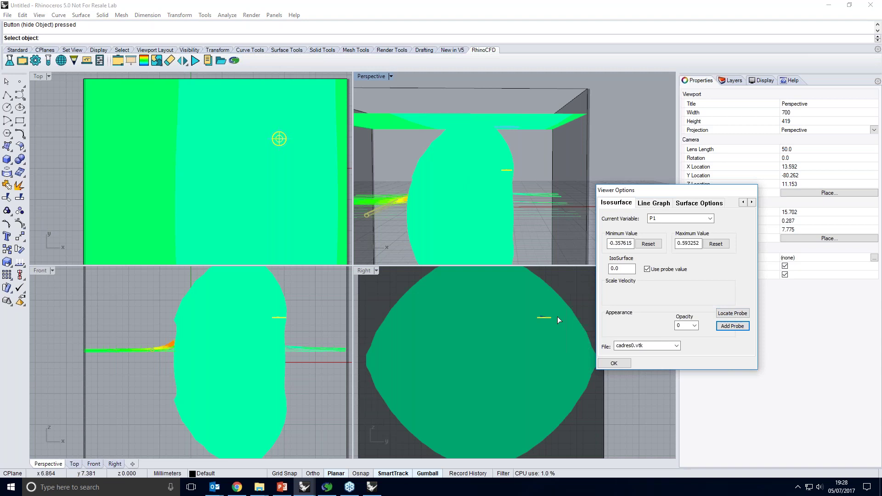
pyautogui.moveTo(581, 307); pyautogui.dragTo(568, 297, button='right')
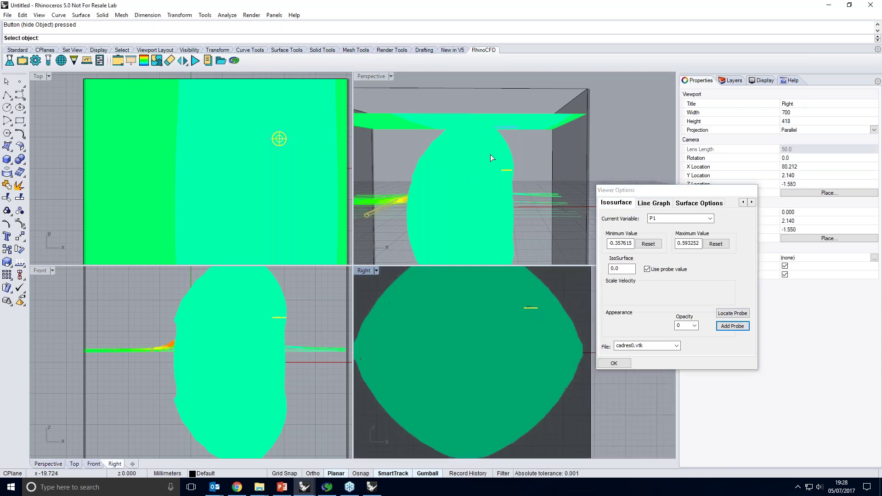
pyautogui.click(508, 170)
pyautogui.press('Delete')
# Delete the streamline probe and show all hidden objects again.
pyautogui.moveTo(509, 175); pyautogui.dragTo(460, 207, button='right')
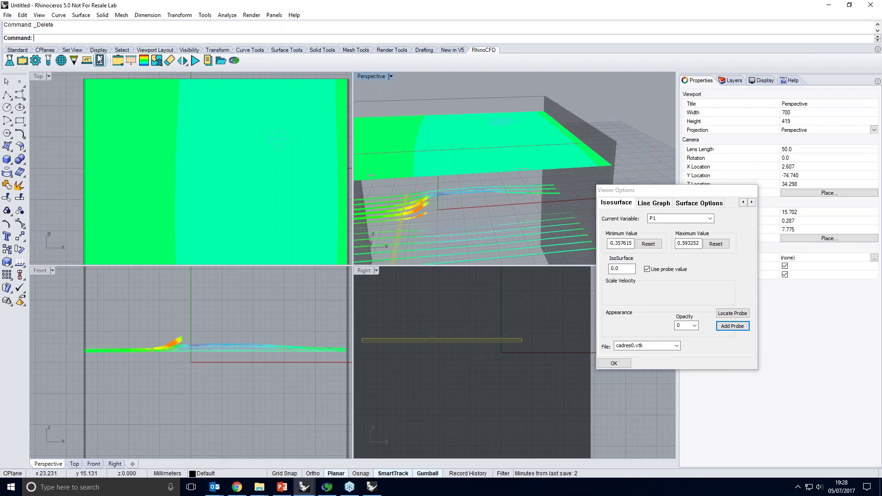
pyautogui.click(396, 227)
pyautogui.press('Delete')
pyautogui.moveTo(488, 192); pyautogui.dragTo(492, 171, button='right')
pyautogui.click(17, 49)
pyautogui.rightClick(280, 60)
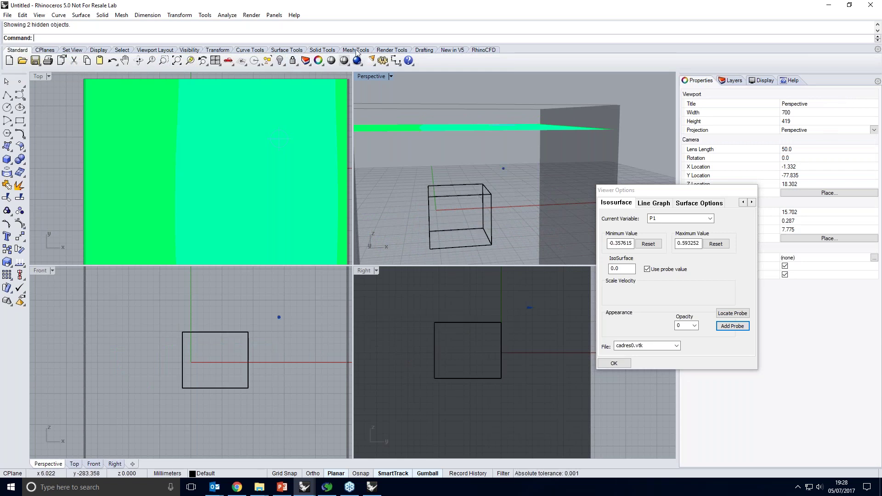
# Apply surface contours of P1 to the solid box and view the box from several sides.
pyautogui.click(480, 51)
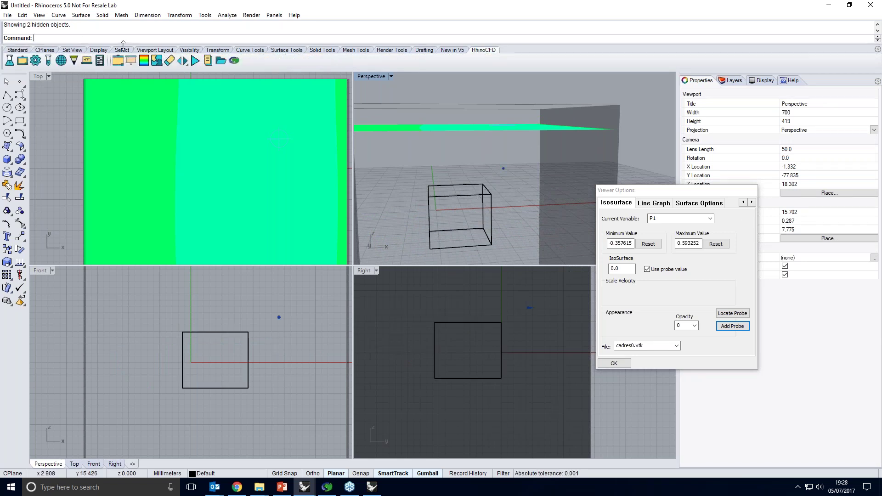
pyautogui.click(162, 64)
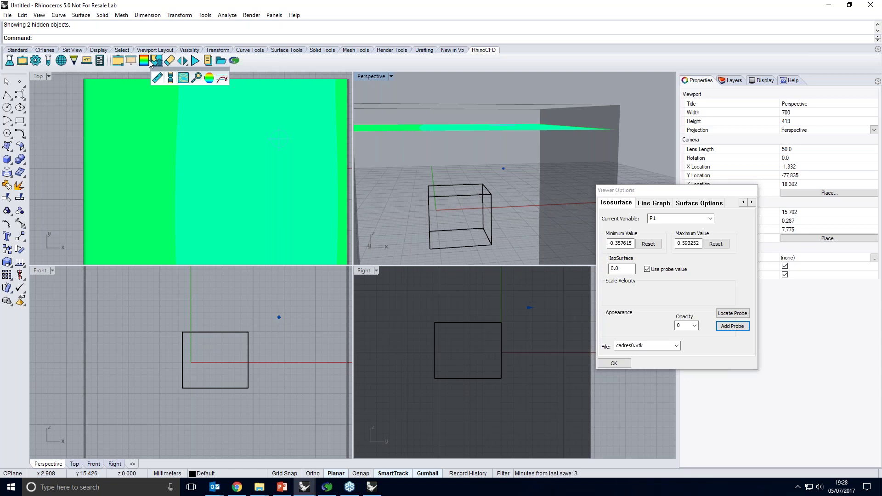
pyautogui.click(209, 79)
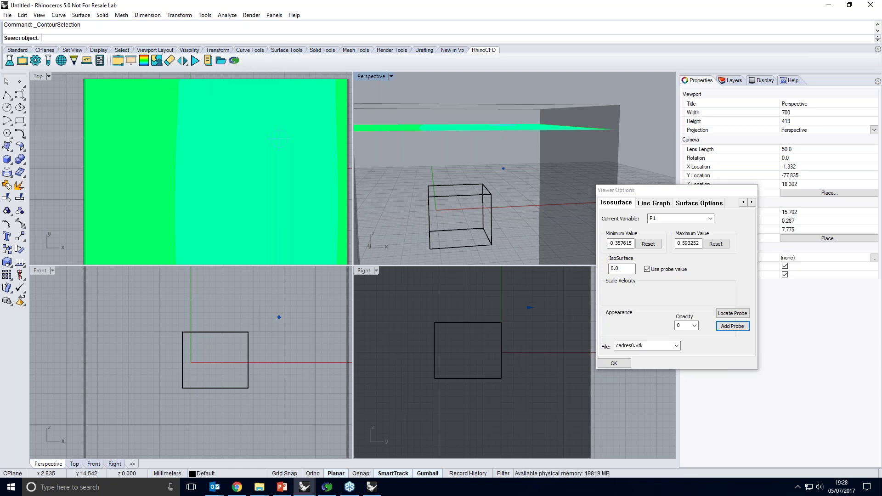
pyautogui.click(465, 196)
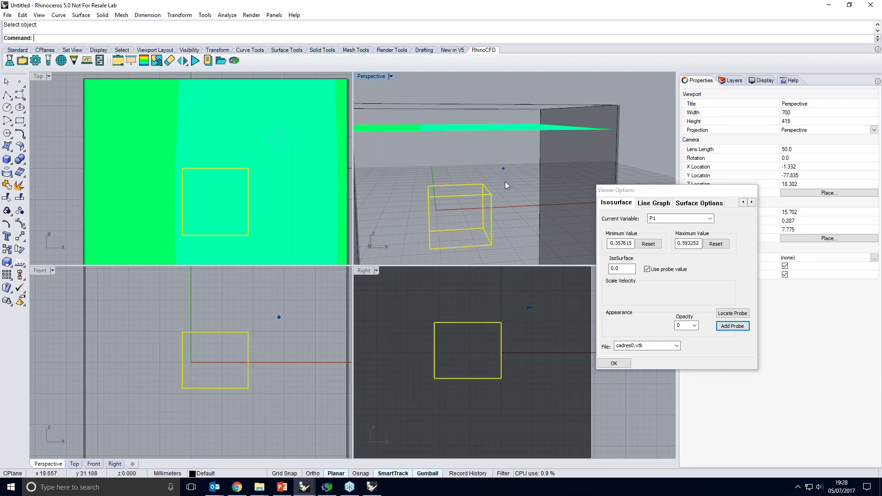
pyautogui.moveTo(495, 183)
pyautogui.mouseDown(button='right')
pyautogui.moveTo(520, 160)
pyautogui.moveTo(507, 142)
pyautogui.moveTo(503, 187)
pyautogui.moveTo(509, 176)
pyautogui.mouseUp(button='right')
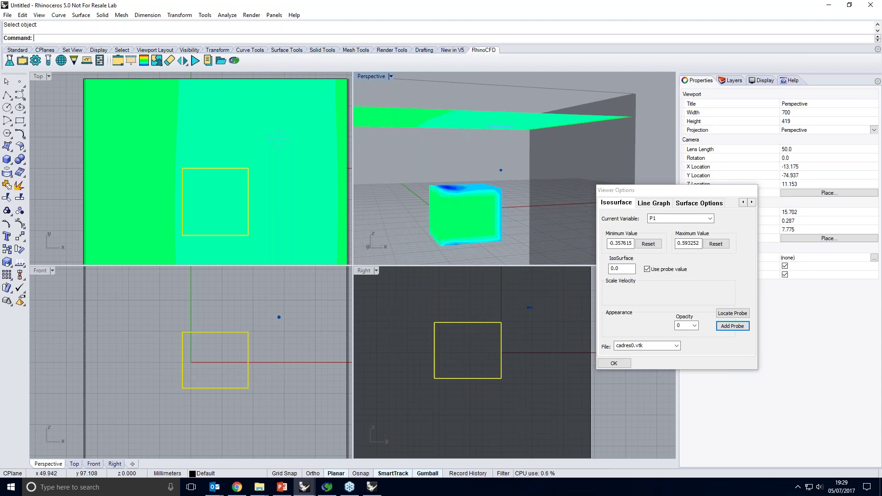
pyautogui.moveTo(508, 198); pyautogui.dragTo(691, 250, button='right')
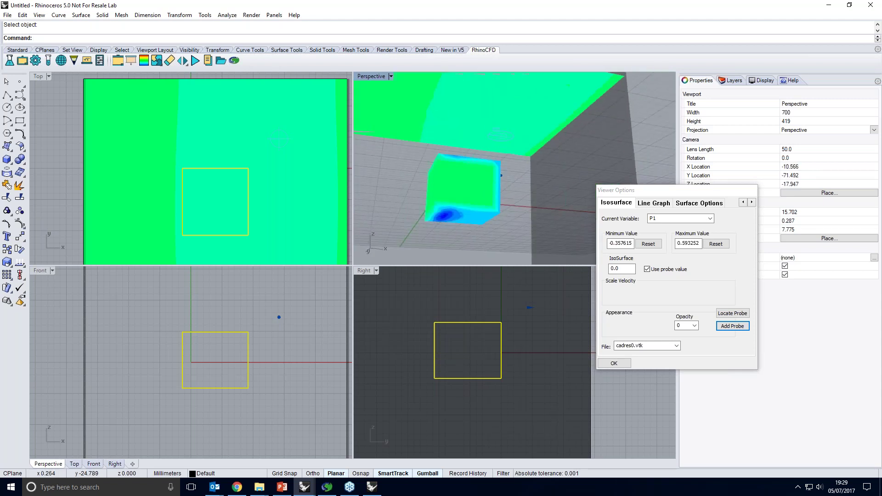
# Review the surface options for the contoured box, move the dialog aside and toggle the colour key.
pyautogui.click(710, 205)
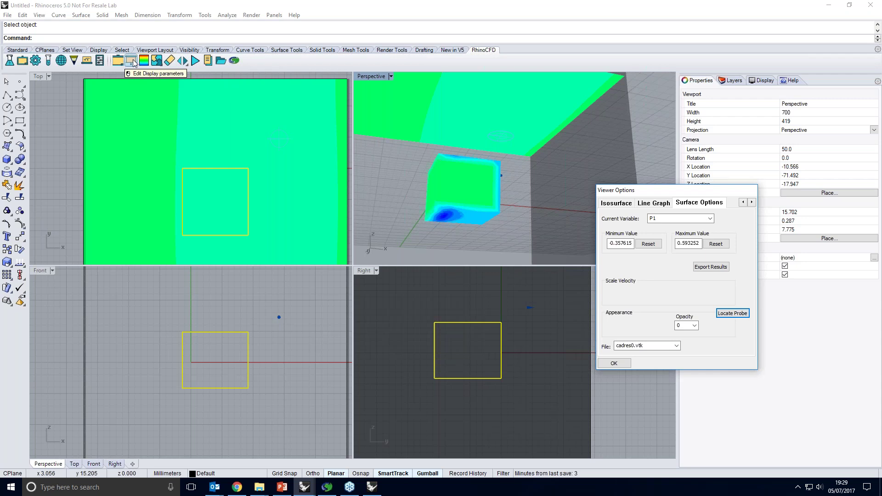
pyautogui.moveTo(683, 191); pyautogui.dragTo(581, 165)
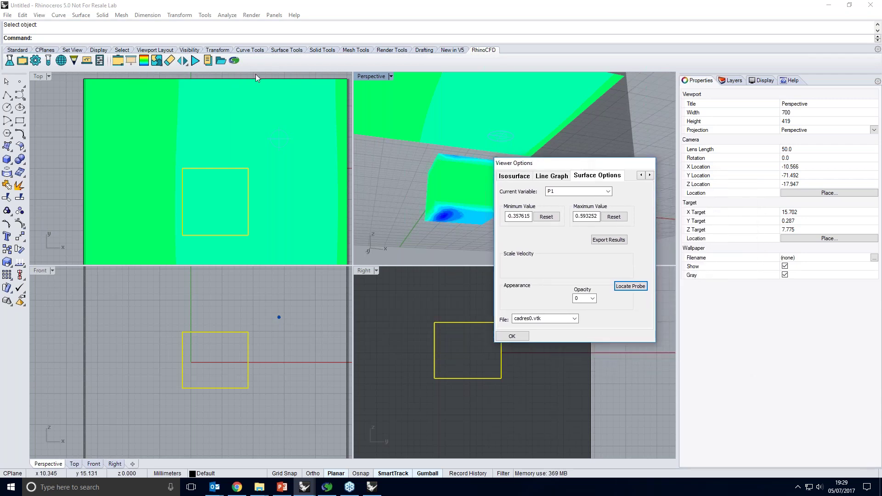
pyautogui.click(144, 60)
pyautogui.click(144, 60)
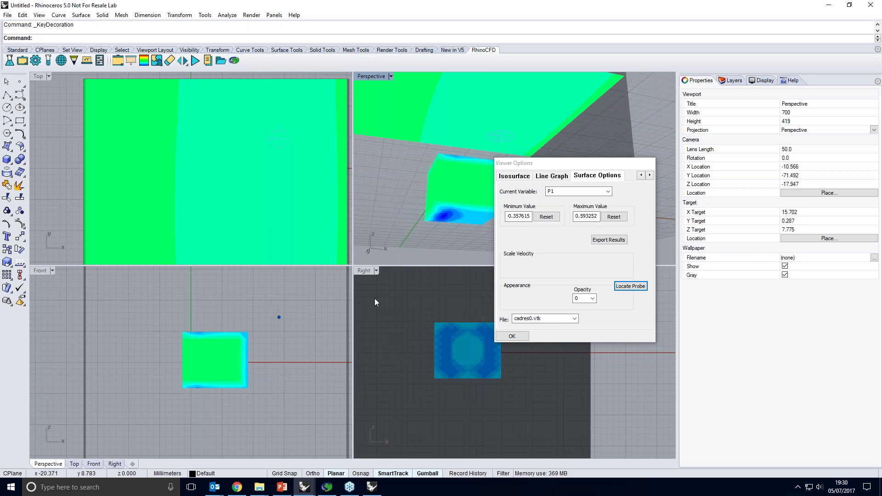
pyautogui.moveTo(431, 211); pyautogui.dragTo(400, 241, button='right')
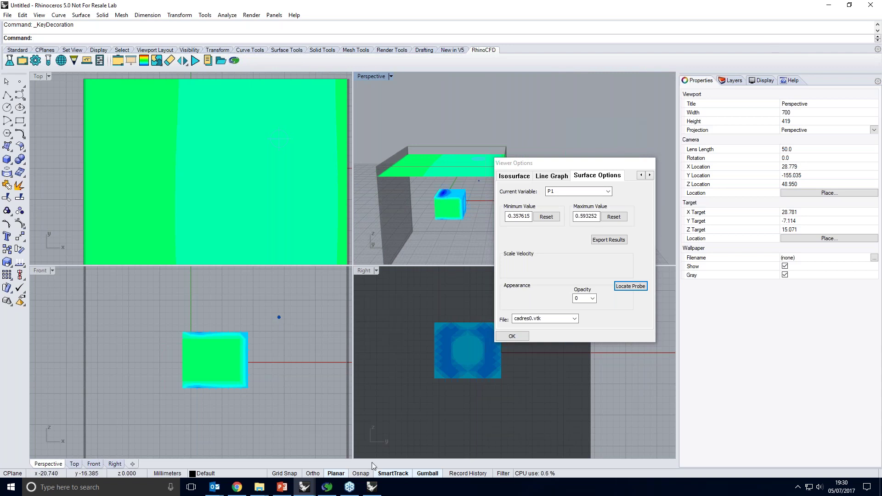
# Switch to the Rhinoceros window with the Hastings_green building model.
pyautogui.moveTo(372, 489)
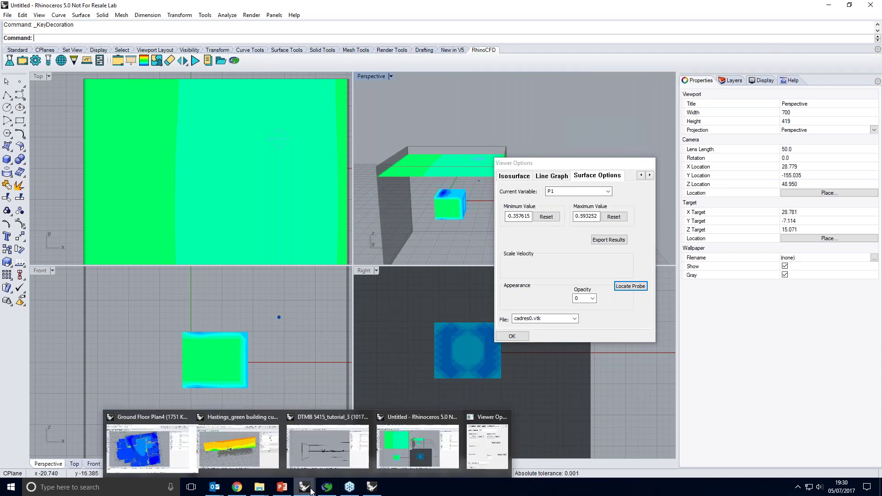
pyautogui.click(521, 166)
pyautogui.moveTo(304, 487)
pyautogui.moveTo(277, 466)
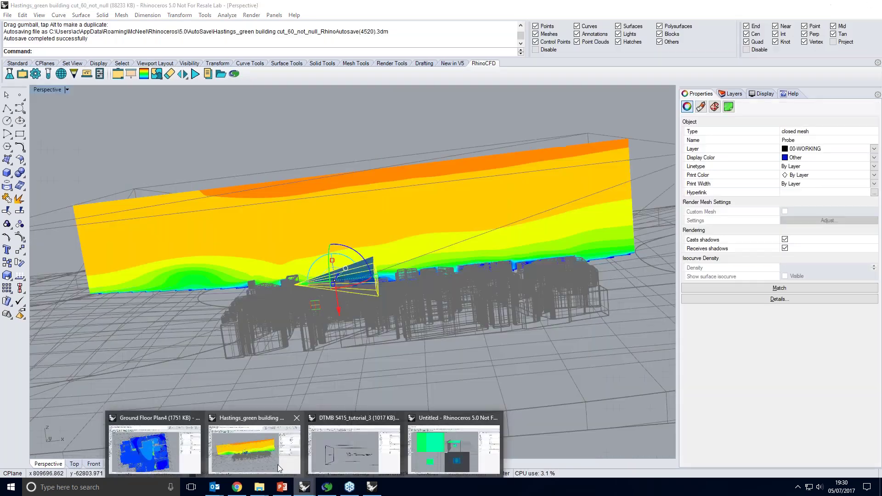
pyautogui.click(254, 452)
# Unload the plotted results from the Hastings model and set the Perspective viewport to Rendered display mode.
pyautogui.moveTo(428, 371); pyautogui.dragTo(363, 322, button='right')
pyautogui.click(117, 74)
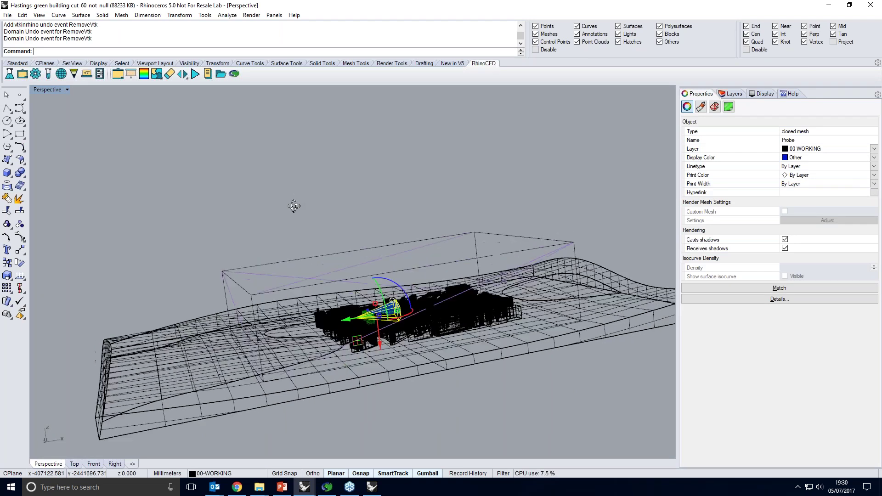
pyautogui.click(67, 90)
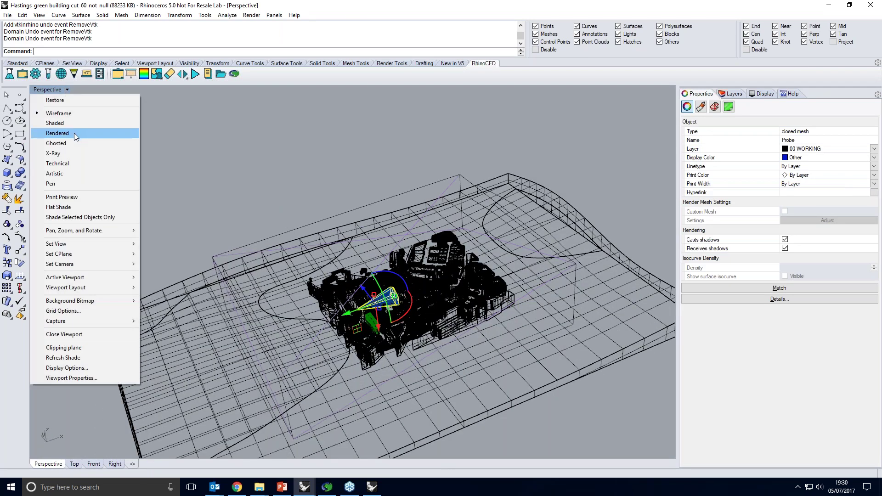
pyautogui.click(74, 133)
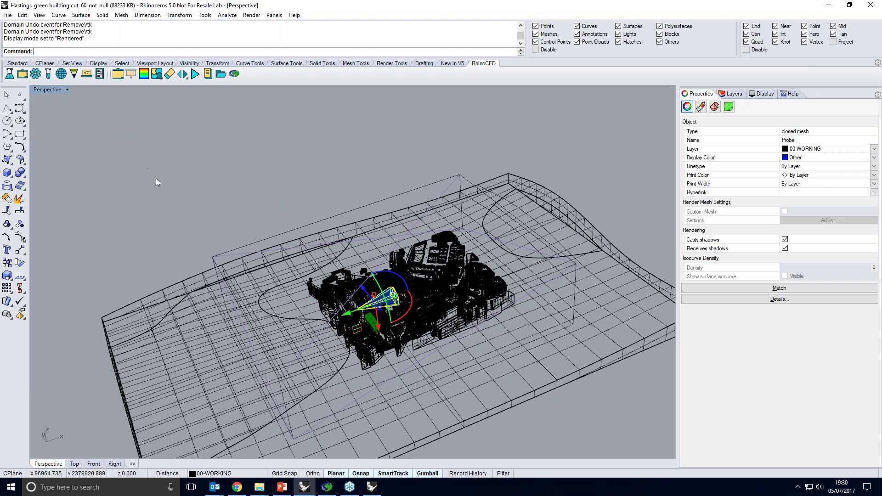
# Examine the rendered terrain, the surrounding buildings and the green building near the probe from several angles and distances.
pyautogui.moveTo(159, 183); pyautogui.dragTo(125, 175, button='right')
pyautogui.scroll(4, 482, 296)
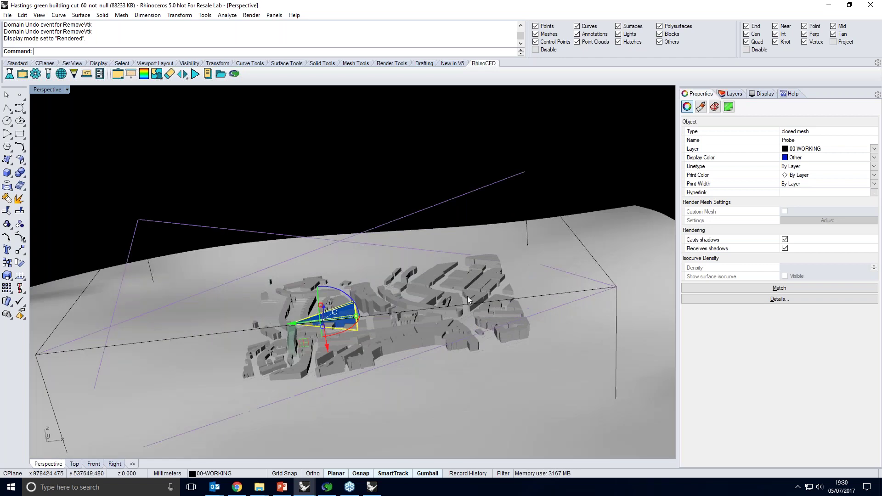
pyautogui.moveTo(468, 296); pyautogui.dragTo(346, 293, button='right')
pyautogui.scroll(6, 346, 293)
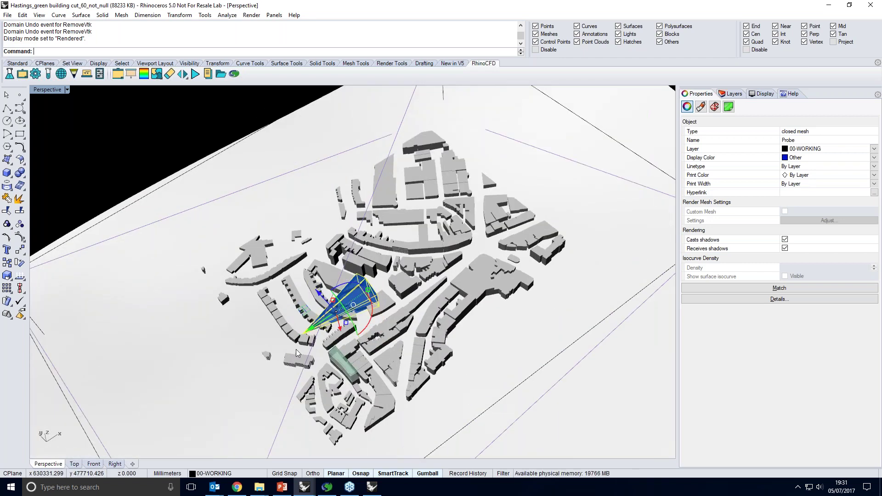
pyautogui.moveTo(297, 351)
pyautogui.mouseDown(button='right')
pyautogui.moveTo(272, 337)
pyautogui.moveTo(374, 388)
pyautogui.moveTo(401, 386)
pyautogui.moveTo(356, 368)
pyautogui.moveTo(396, 350)
pyautogui.moveTo(341, 385)
pyautogui.moveTo(323, 363)
pyautogui.moveTo(286, 356)
pyautogui.mouseUp(button='right')
pyautogui.scroll(3, 397, 349)
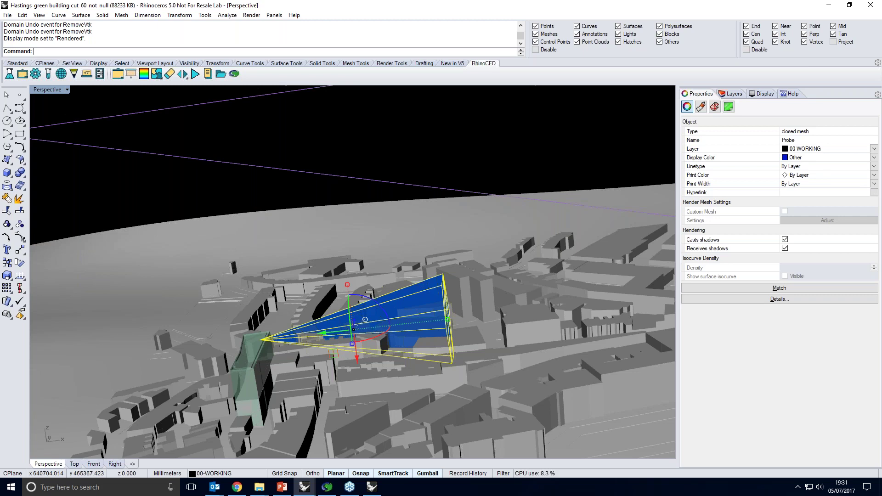
pyautogui.moveTo(258, 368); pyautogui.dragTo(246, 366, button='right')
pyautogui.scroll(3, 243, 369)
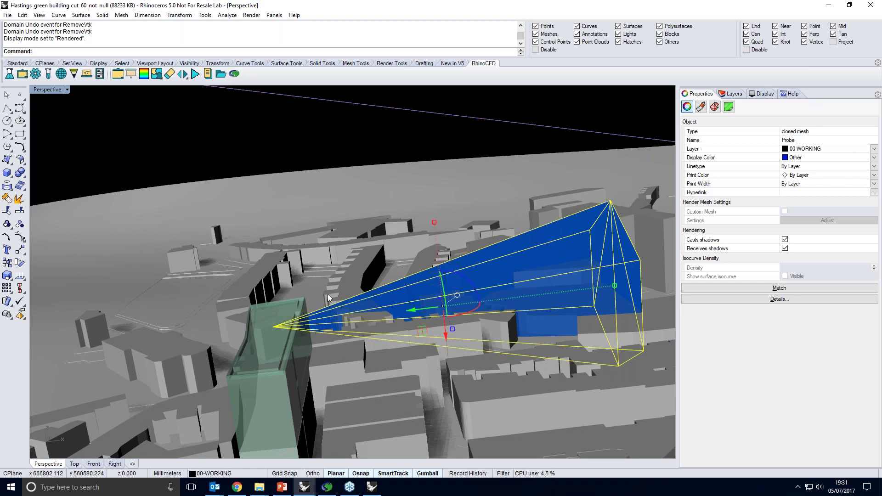
pyautogui.scroll(-6, 328, 297)
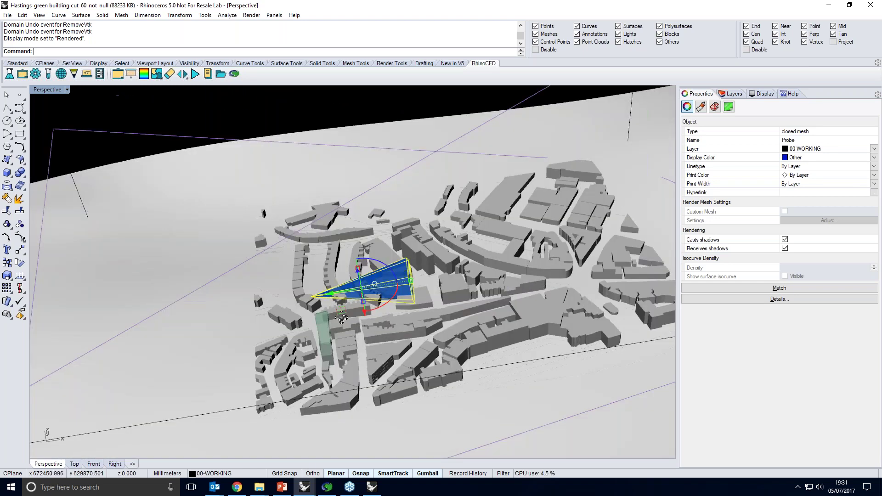
pyautogui.scroll(-3, 342, 318)
pyautogui.moveTo(323, 261); pyautogui.dragTo(363, 193, button='right')
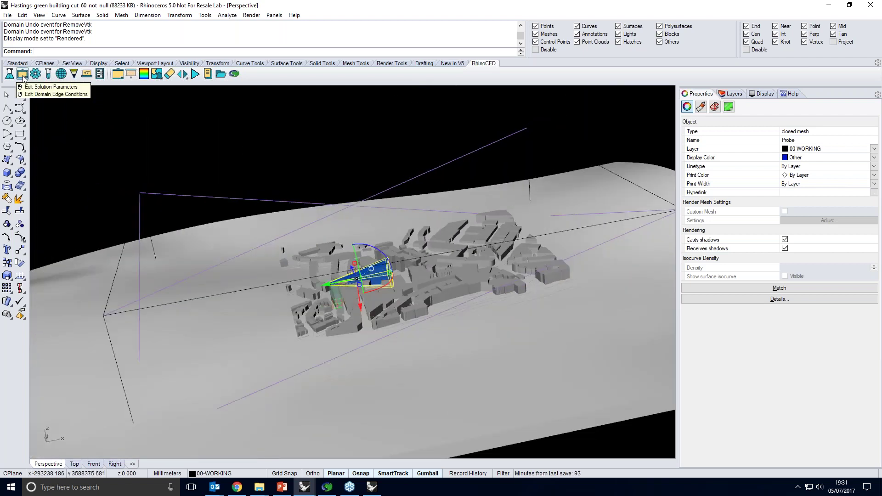
# Find the WIND object in the object management list and open its attributes.
pyautogui.click(348, 208)
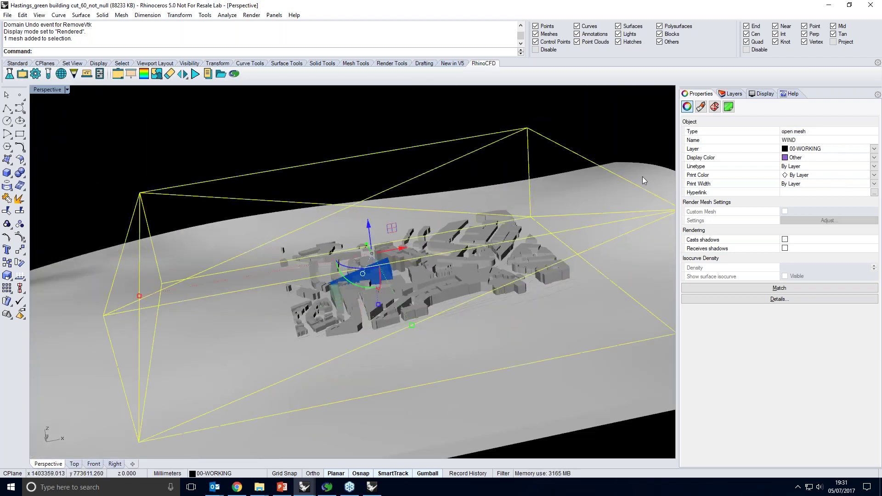
pyautogui.click(27, 74)
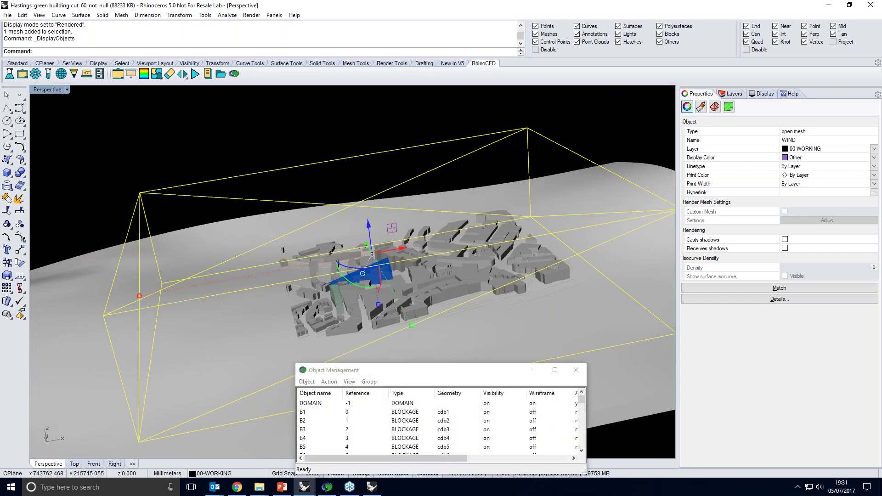
pyautogui.moveTo(414, 369); pyautogui.dragTo(428, 275)
pyautogui.scroll(-10, 419, 345)
pyautogui.scroll(-20, 418, 345)
pyautogui.click(413, 353)
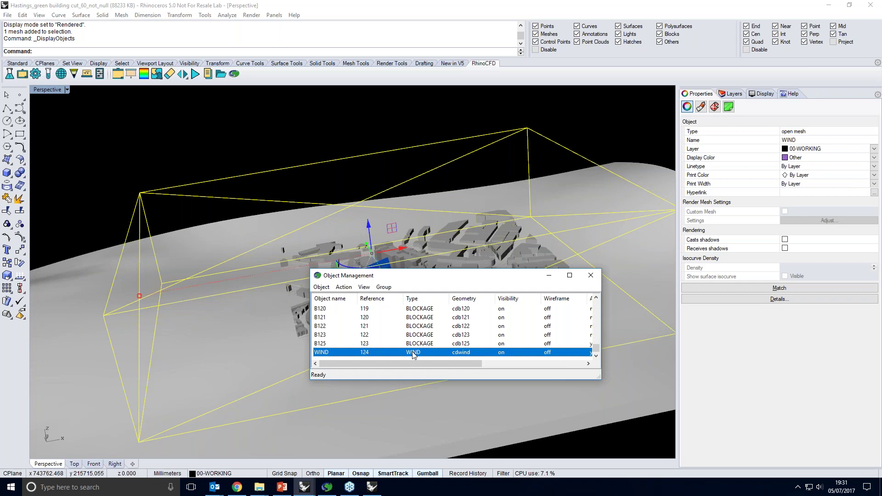
pyautogui.doubleClick(328, 352)
pyautogui.click(502, 314)
# Review the wind speed, direction, reference heights, profile type and amplification factor settings, and accept the attributes without changes.
pyautogui.moveTo(185, 85); pyautogui.dragTo(204, 75)
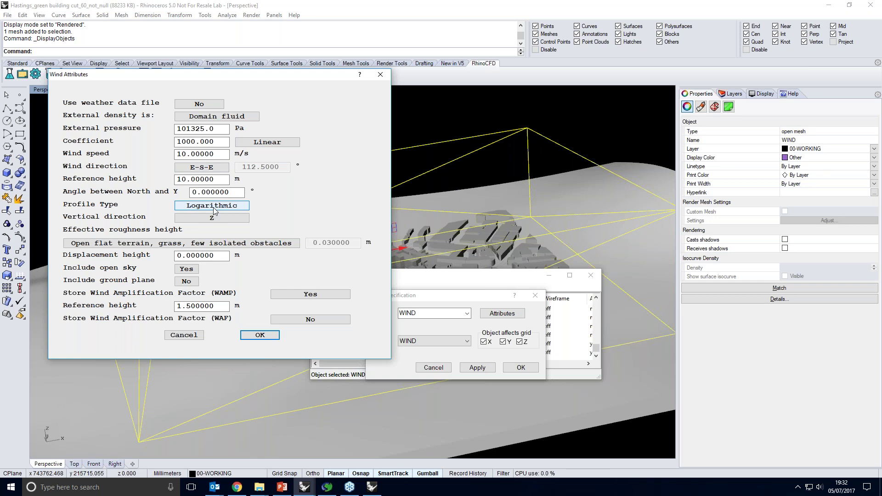
pyautogui.click(180, 180)
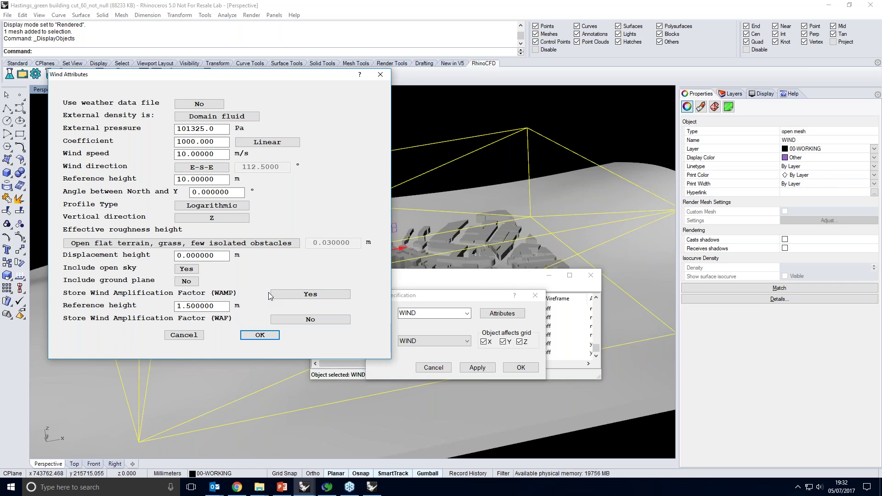
pyautogui.click(193, 307)
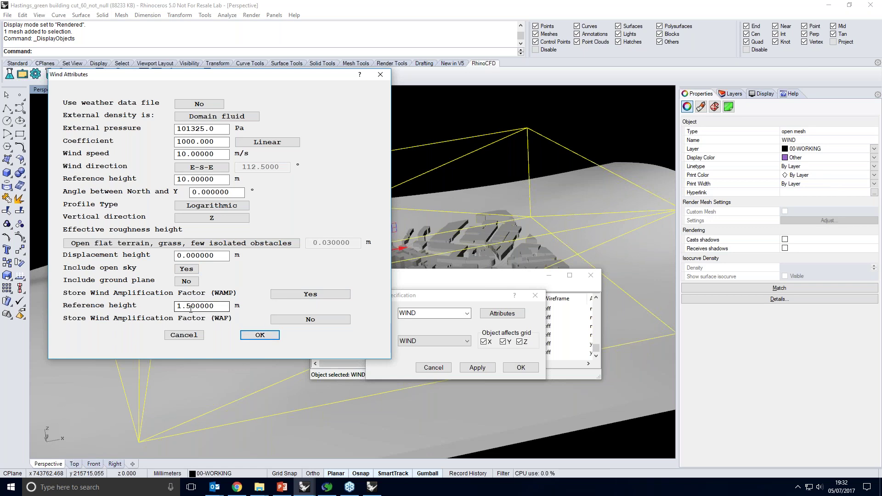
pyautogui.click(260, 335)
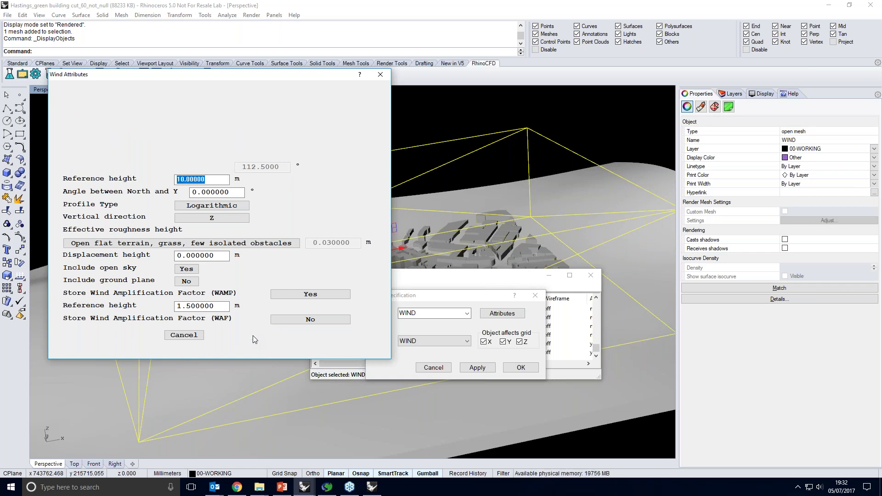
pyautogui.click(520, 367)
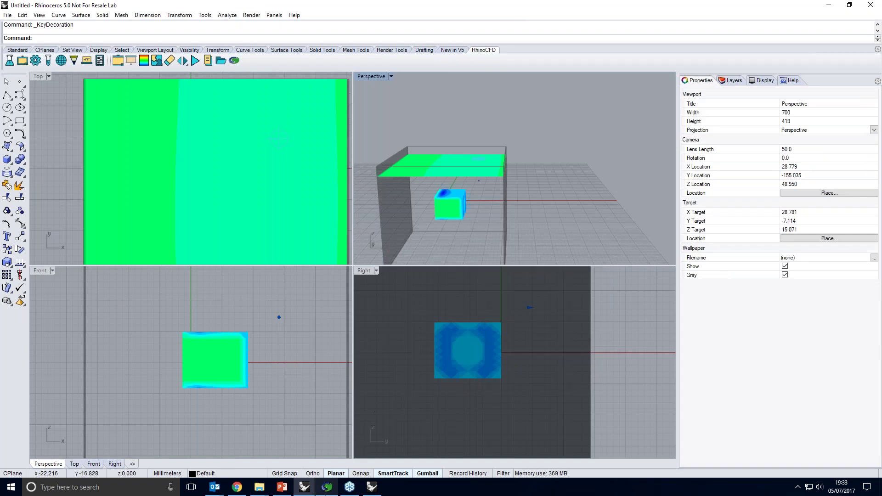
# Return to the Hastings building model and load its current result files for plotting, continuing past the input file mismatch.
pyautogui.moveTo(304, 486)
pyautogui.click(264, 452)
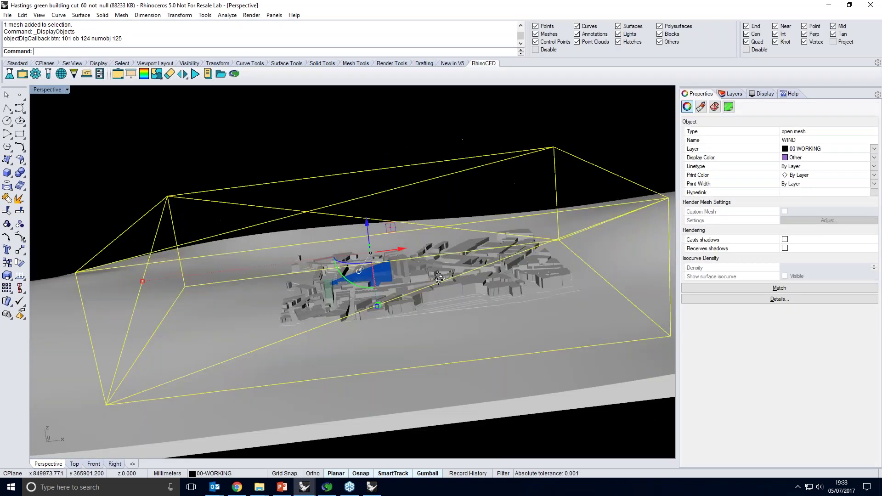
pyautogui.moveTo(438, 278); pyautogui.dragTo(457, 322, button='right')
pyautogui.click(118, 73)
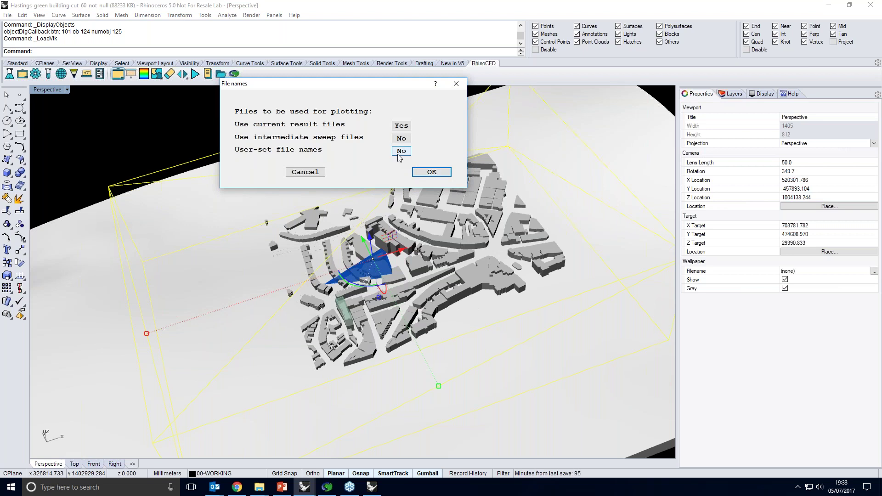
pyautogui.click(431, 173)
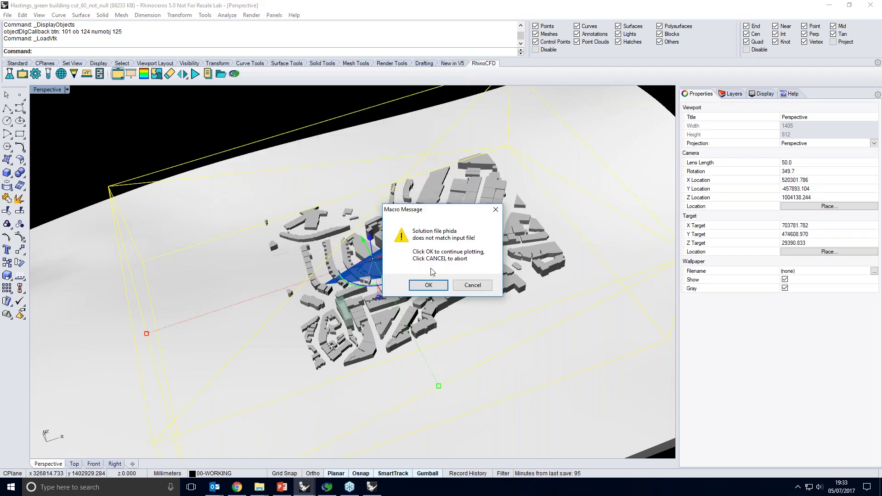
pyautogui.click(431, 285)
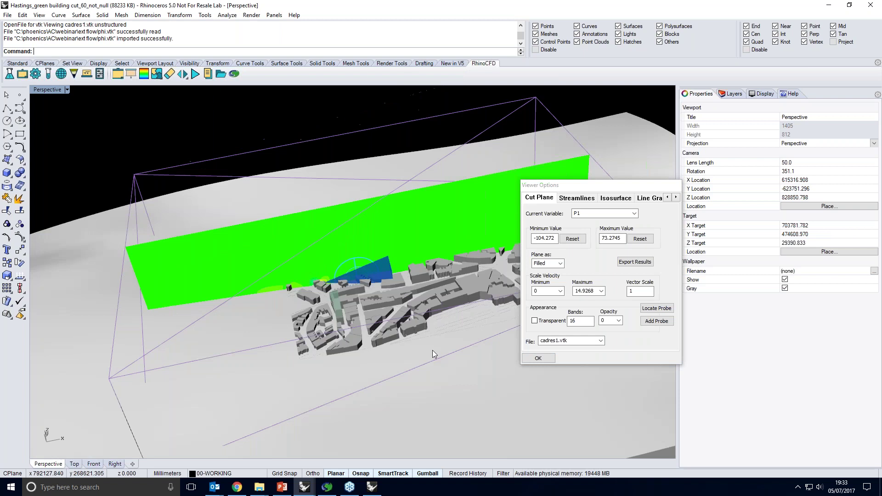
# Set the cut plane variable to Velocity and move the viewer options aside to view the plane.
pyautogui.moveTo(432, 350); pyautogui.dragTo(464, 298, button='right')
pyautogui.click(634, 213)
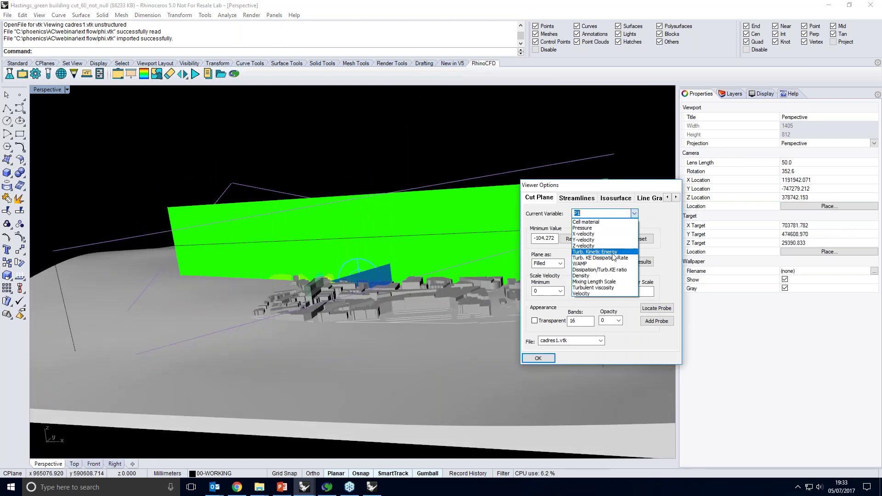
pyautogui.click(597, 293)
pyautogui.moveTo(420, 277); pyautogui.dragTo(434, 237, button='right')
pyautogui.moveTo(606, 185); pyautogui.dragTo(737, 182)
pyautogui.moveTo(388, 215); pyautogui.dragTo(430, 192, button='right')
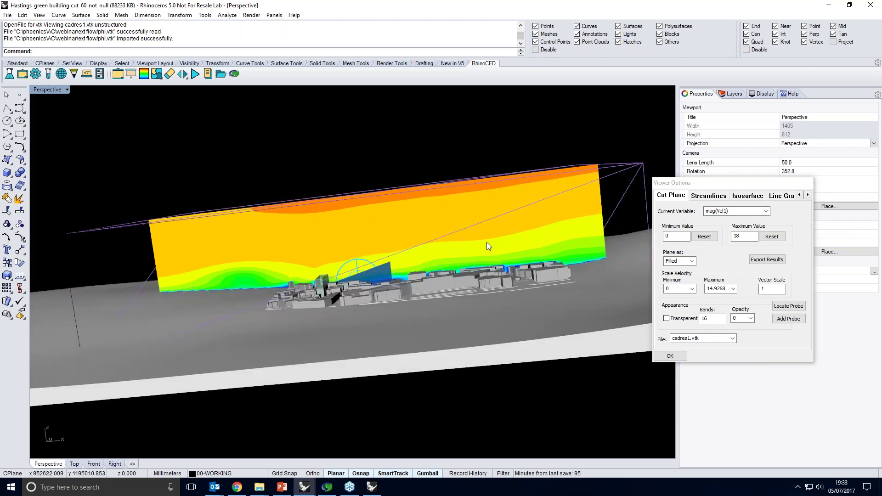
pyautogui.moveTo(483, 221); pyautogui.dragTo(359, 252, button='right')
# Select the velocity cut plane and rotate it 90 degrees about the vertical axis.
pyautogui.click(367, 282)
pyautogui.click(361, 279)
pyautogui.write('90')
pyautogui.press('Return')
pyautogui.moveTo(394, 320); pyautogui.dragTo(389, 298, button='right')
# Tilt the cut plane with two successive 45-degree rotations until it lies horizontally across the buildings, and view it from above.
pyautogui.click(389, 299)
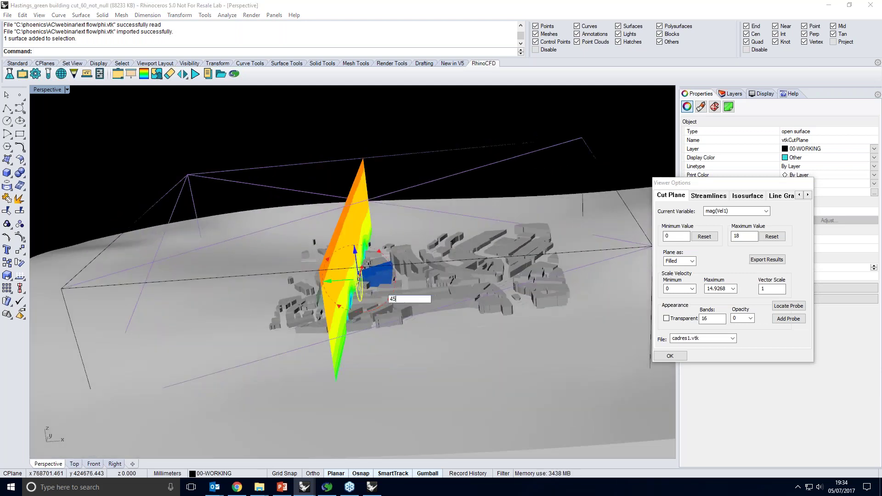
pyautogui.press('Return')
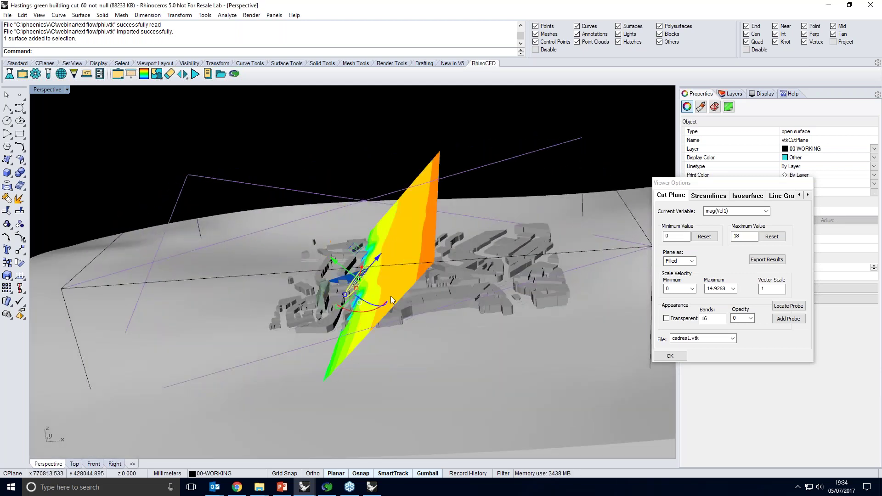
pyautogui.moveTo(390, 299); pyautogui.dragTo(423, 328, button='right')
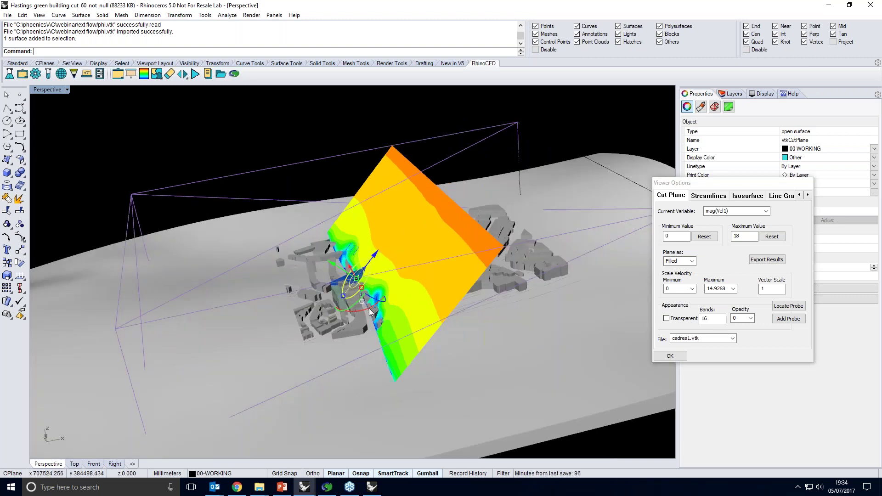
pyautogui.write('45')
pyautogui.press('Return')
pyautogui.moveTo(372, 322); pyautogui.dragTo(276, 362, button='right')
# Display the cut plane with vectors together with contours and set the maximum scale velocity to 10.
pyautogui.click(691, 261)
pyautogui.click(679, 299)
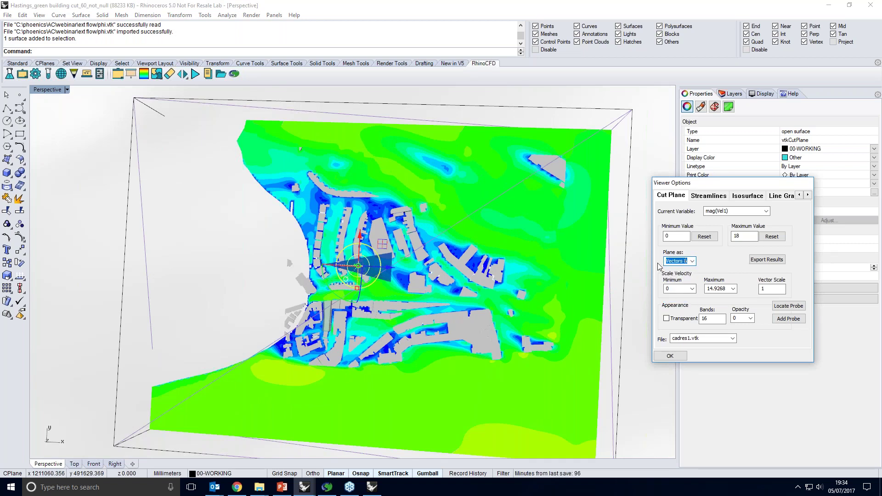
pyautogui.click(677, 288)
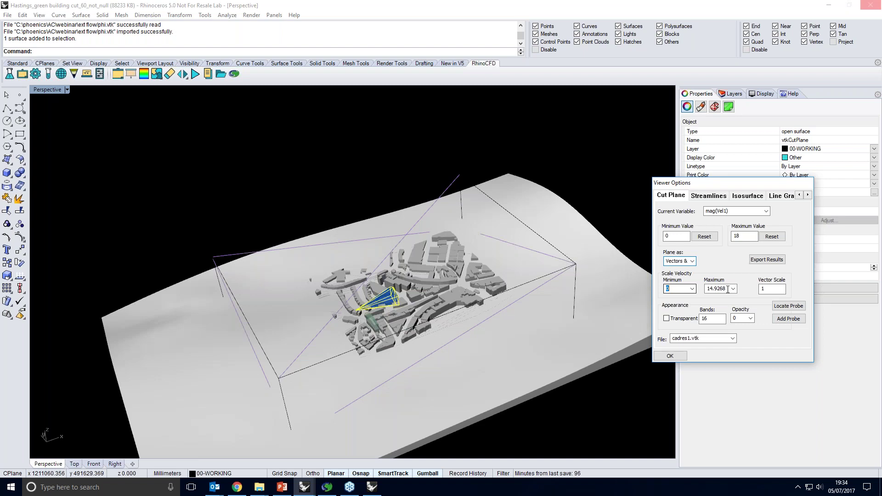
pyautogui.click(727, 289)
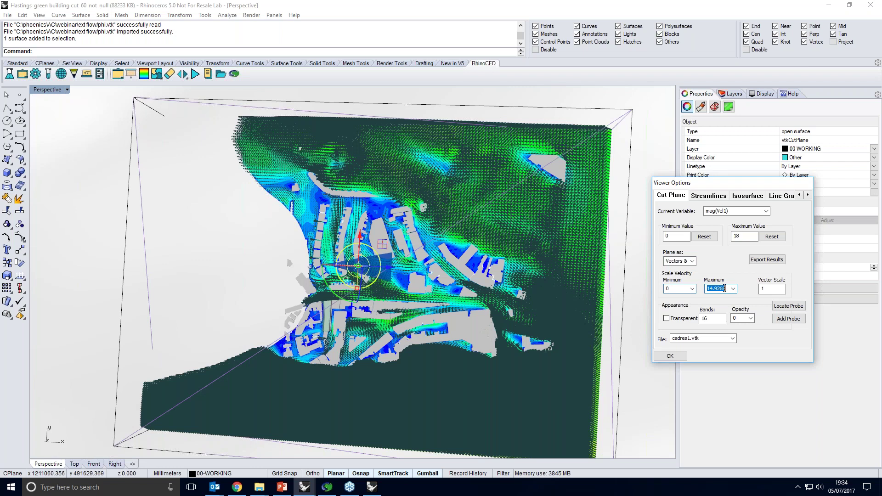
pyautogui.write('10')
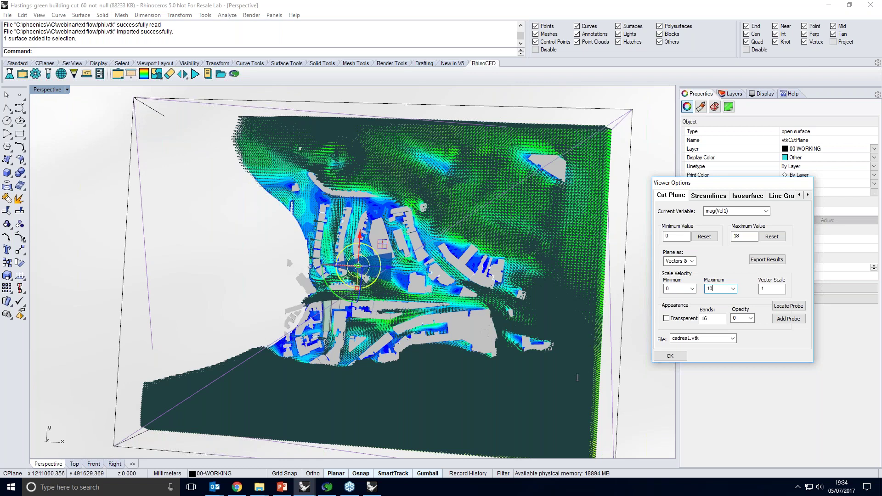
pyautogui.press('Tab')
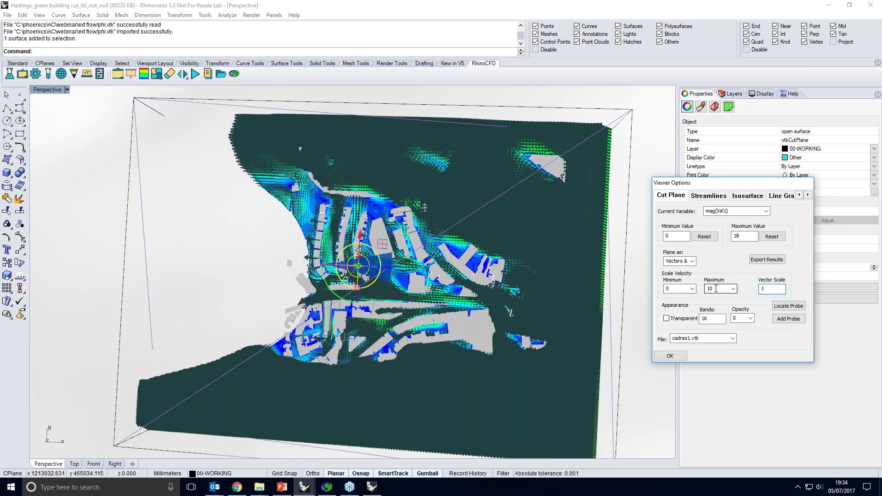
# Set the maximum scale velocity to 20 and the vector scale to 0.5 for a close view of the flow between buildings.
pyautogui.moveTo(716, 288); pyautogui.dragTo(709, 288)
pyautogui.write('2')
pyautogui.write('0')
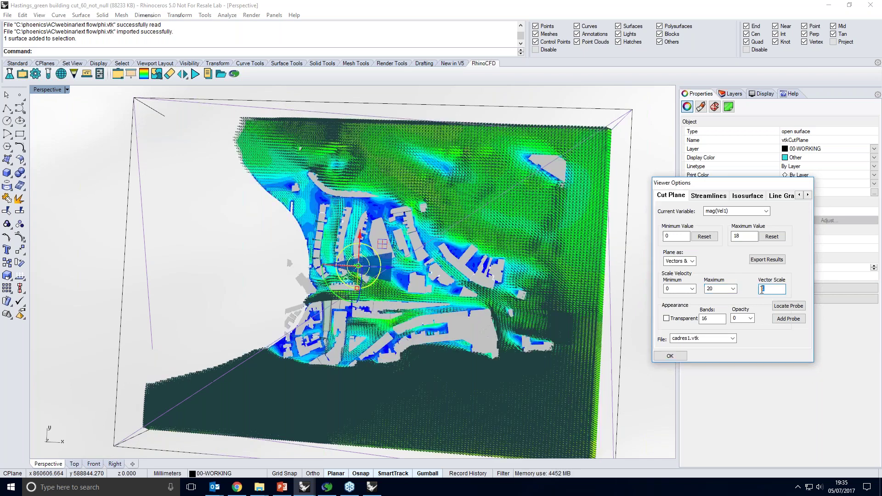
pyautogui.press('BackSpace')
pyautogui.write('0.5')
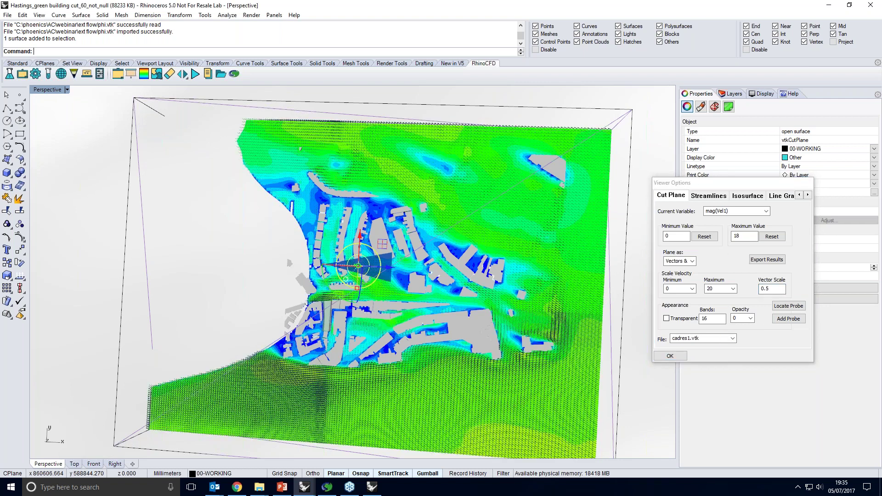
pyautogui.scroll(5, 545, 299)
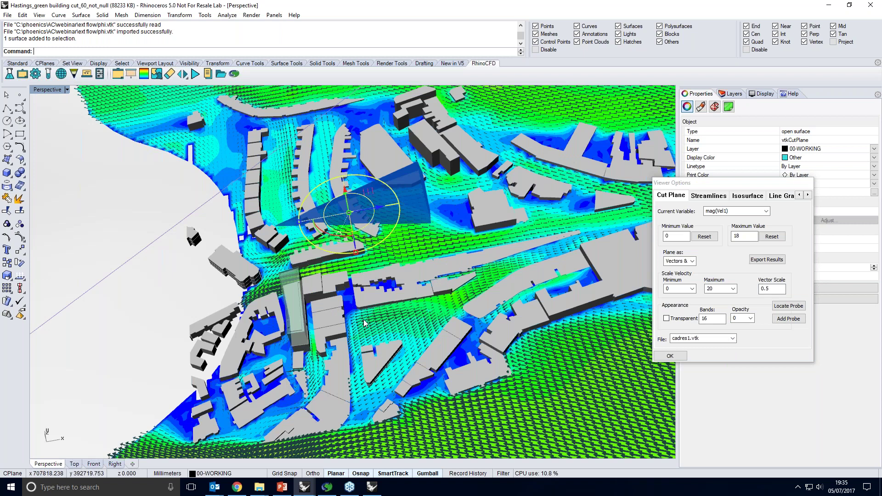
pyautogui.scroll(2, 365, 323)
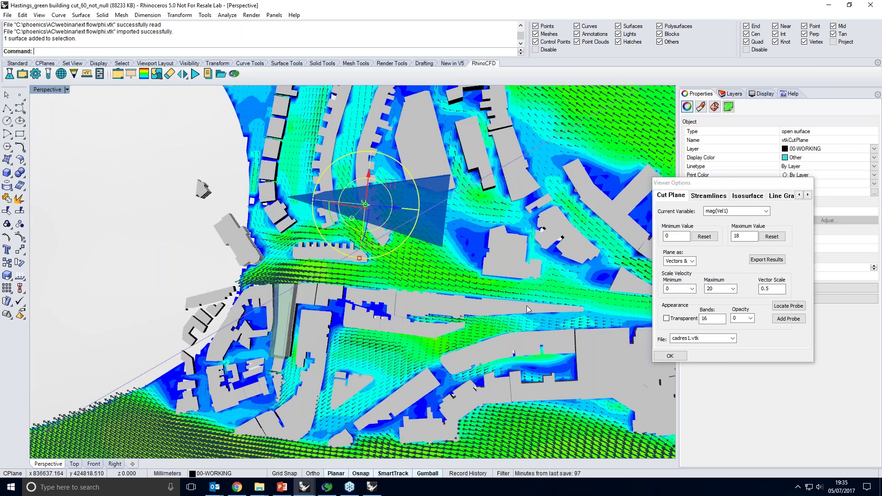
# Examine the wind velocity vectors and contours between the Hastings buildings from above and from a low oblique angle.
pyautogui.scroll(-1, 527, 305)
pyautogui.scroll(2, 474, 378)
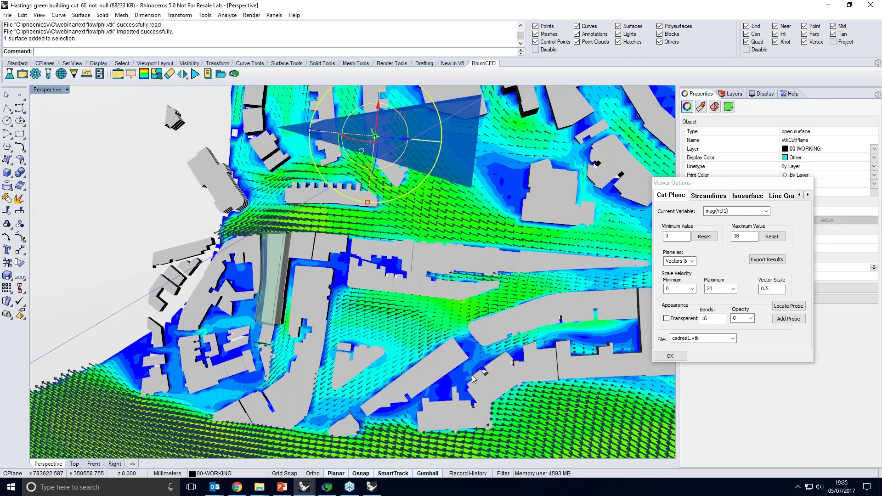
pyautogui.moveTo(483, 371); pyautogui.dragTo(492, 308, button='right')
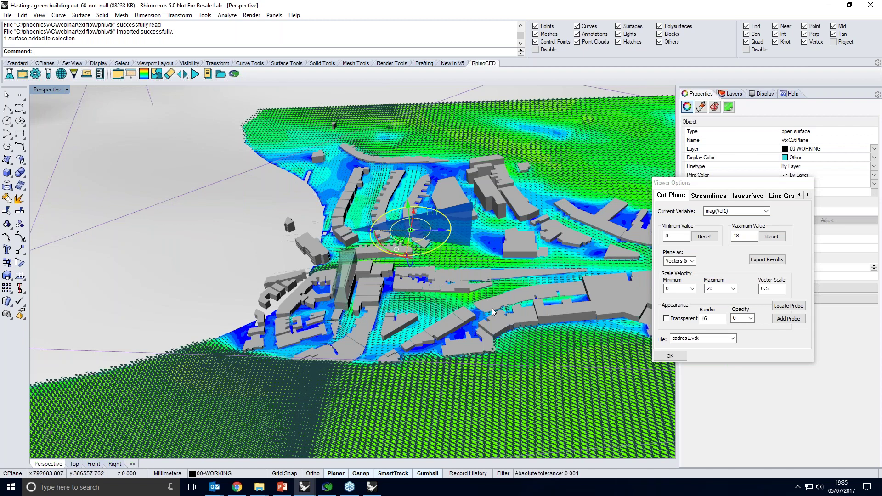
pyautogui.scroll(-3, 492, 308)
pyautogui.moveTo(491, 308); pyautogui.dragTo(487, 285, button='right')
pyautogui.moveTo(689, 182); pyautogui.dragTo(623, 175)
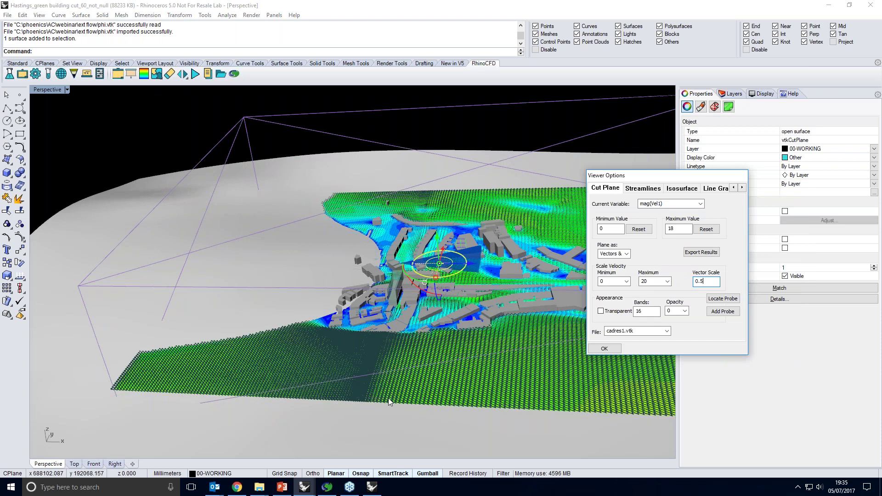
# Dismiss the Rhino error report without sending it and switch to the Ground Floor Plan4 model.
pyautogui.click(372, 487)
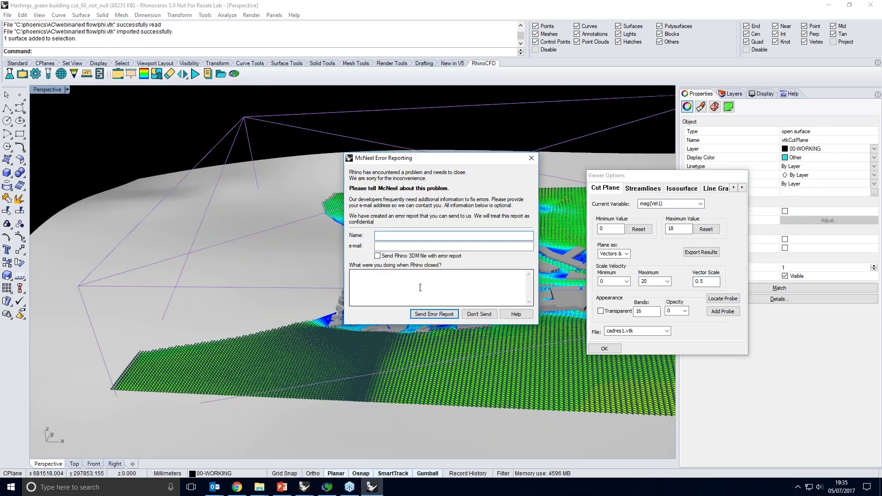
pyautogui.click(479, 314)
pyautogui.moveTo(304, 487)
pyautogui.click(153, 446)
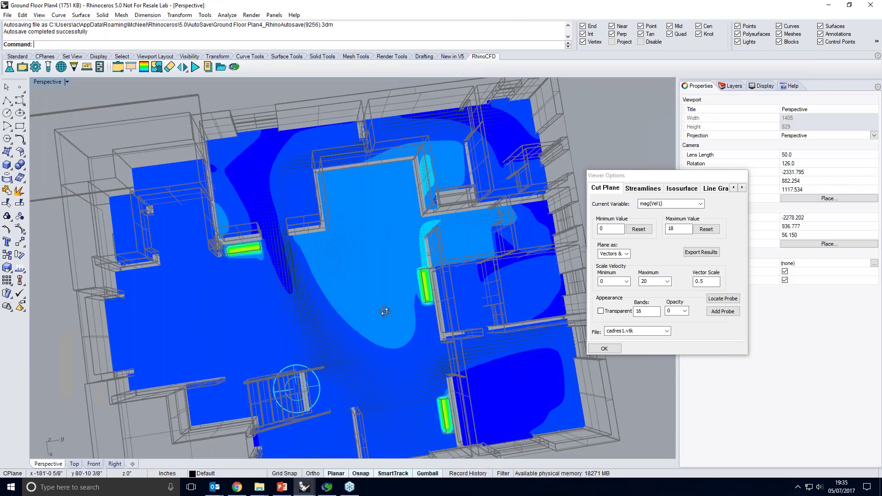
# Show the computational grid over the floor plan results in the Top view.
pyautogui.click(67, 81)
pyautogui.click(281, 223)
pyautogui.moveTo(285, 226); pyautogui.dragTo(478, 263, button='right')
pyautogui.scroll(3, 478, 262)
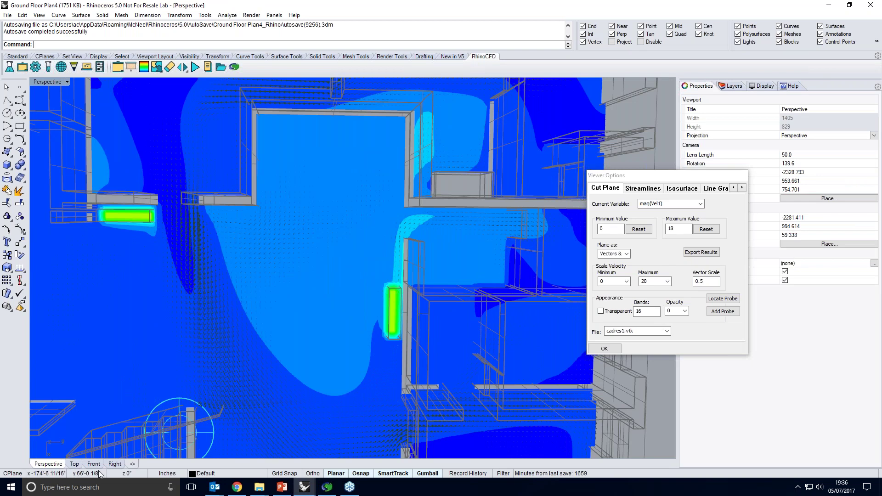
pyautogui.click(74, 464)
pyautogui.scroll(5, 270, 199)
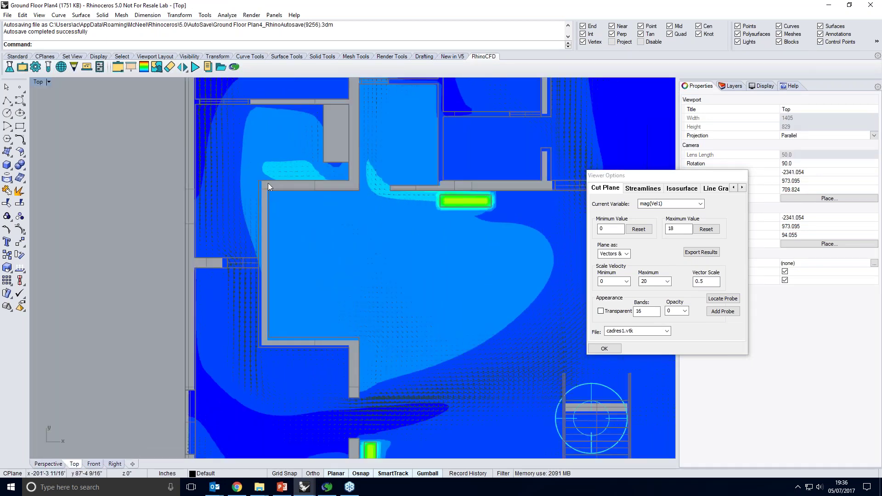
pyautogui.press('F7')
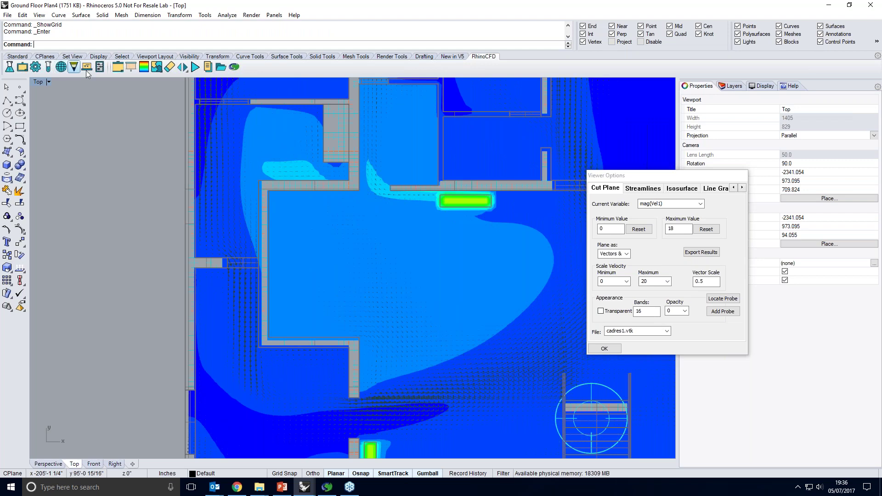
# Examine the grid lines and flow vectors around the central room's walls and openings.
pyautogui.scroll(4, 280, 172)
pyautogui.scroll(3, 508, 227)
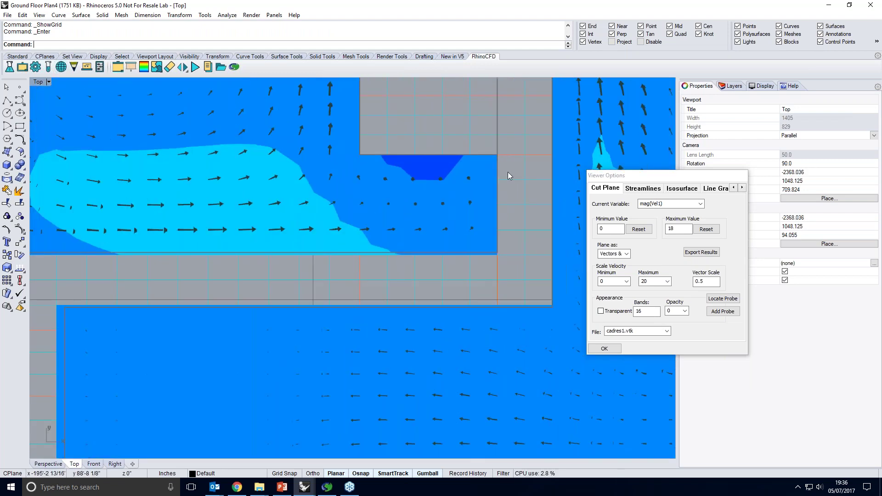
pyautogui.scroll(-3, 508, 172)
pyautogui.scroll(-2, 423, 203)
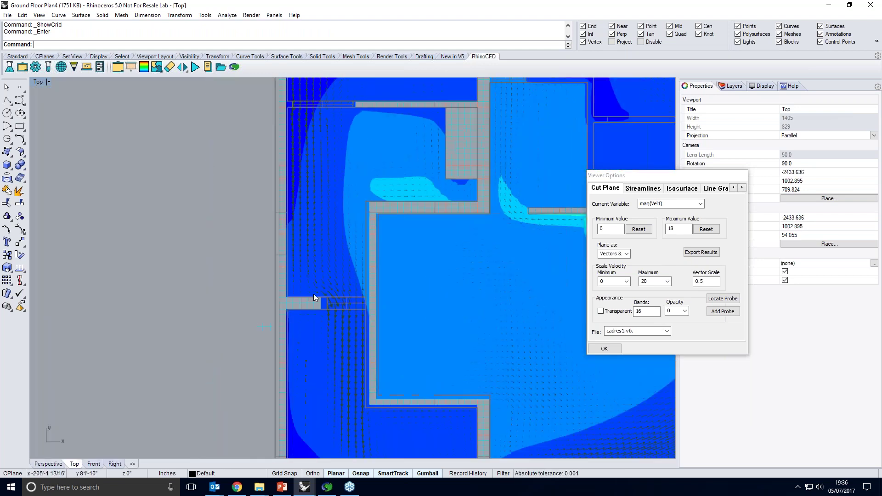
pyautogui.scroll(4, 460, 428)
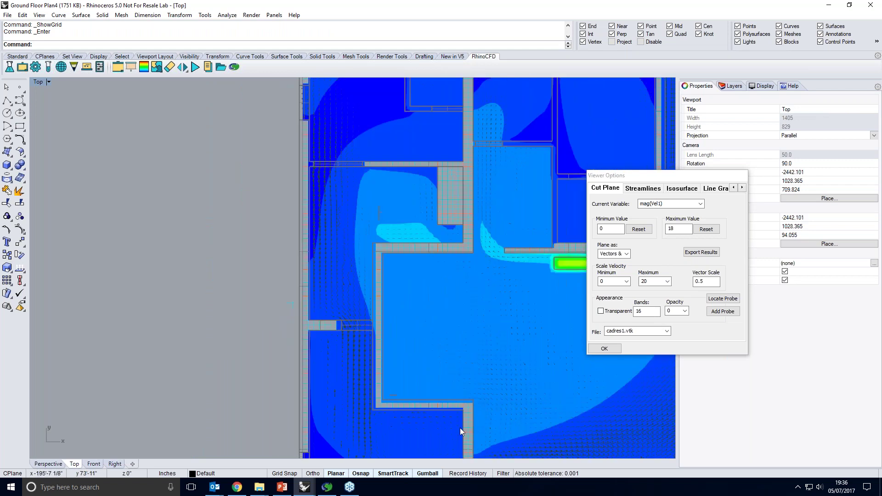
pyautogui.scroll(-3, 399, 357)
pyautogui.scroll(2, 526, 203)
pyautogui.scroll(-1, 526, 203)
# Return to the Perspective view in Rendered mode and hide the computational grid.
pyautogui.click(48, 464)
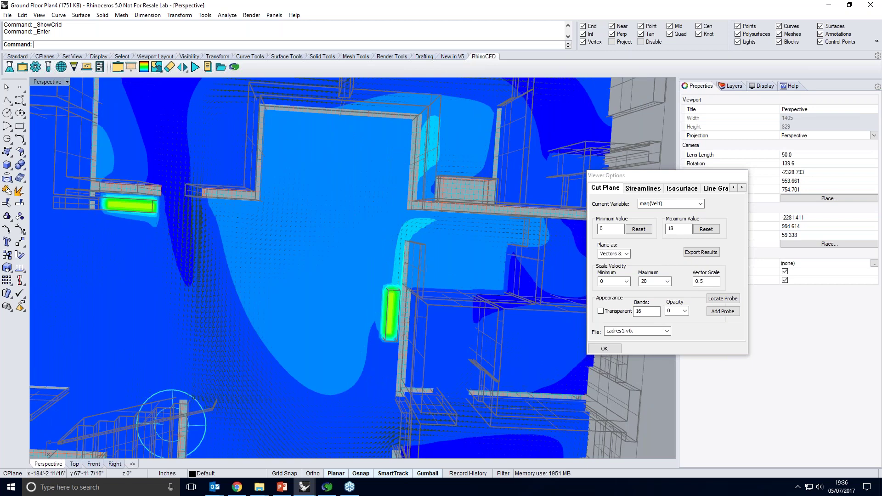
pyautogui.moveTo(322, 257); pyautogui.dragTo(265, 248, button='right')
pyautogui.hotkey('ctrl', 'alt', 'r')
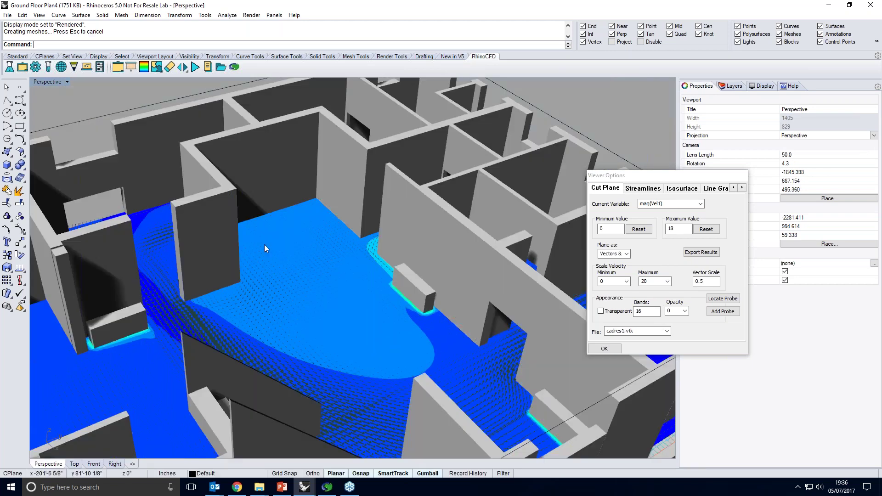
pyautogui.scroll(-8, 265, 248)
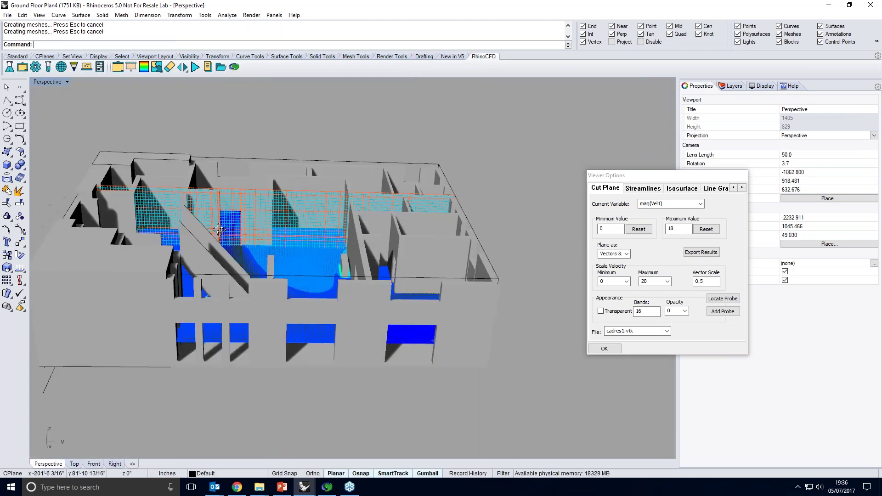
pyautogui.click(61, 67)
pyautogui.moveTo(238, 214); pyautogui.dragTo(306, 326, button='right')
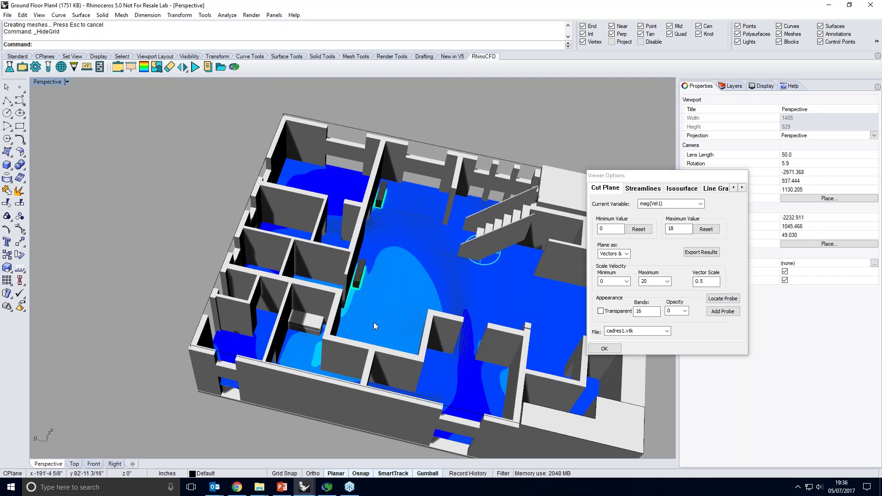
pyautogui.moveTo(475, 302); pyautogui.dragTo(227, 162, button='right')
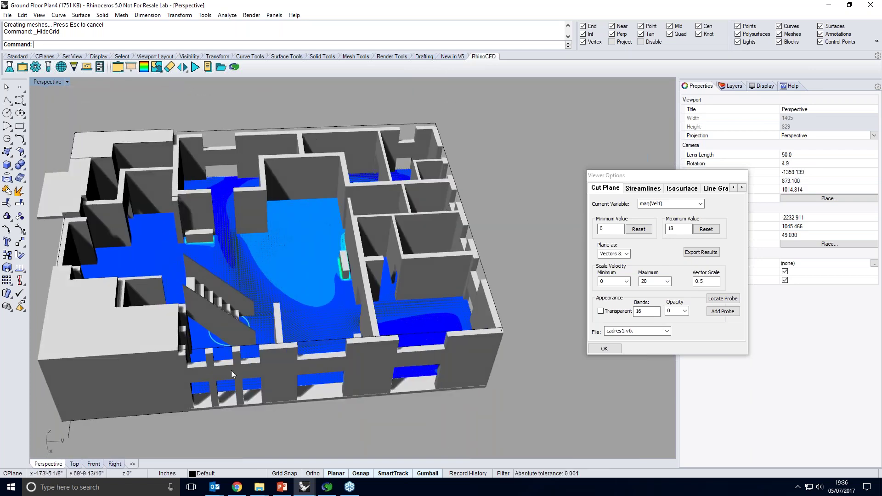
pyautogui.moveTo(221, 149); pyautogui.dragTo(236, 252, button='right')
# Try the Wireframe display mode, and set the Perspective view to Shaded.
pyautogui.click(67, 82)
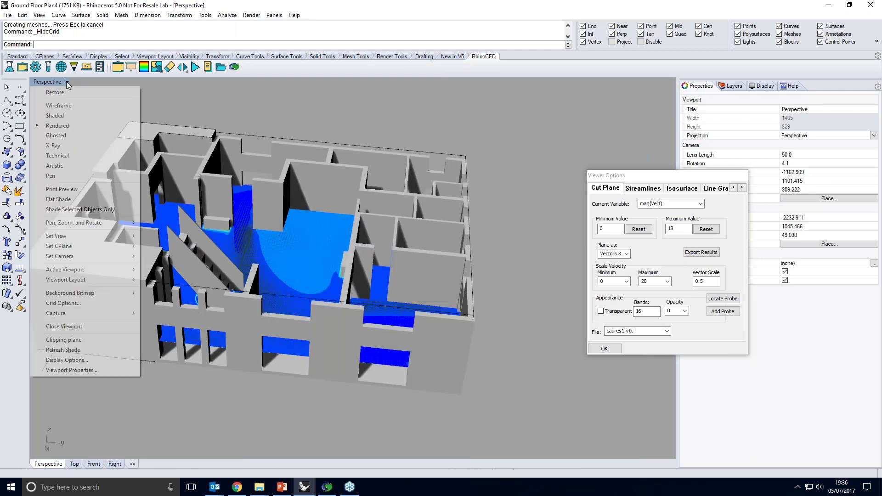
pyautogui.click(69, 108)
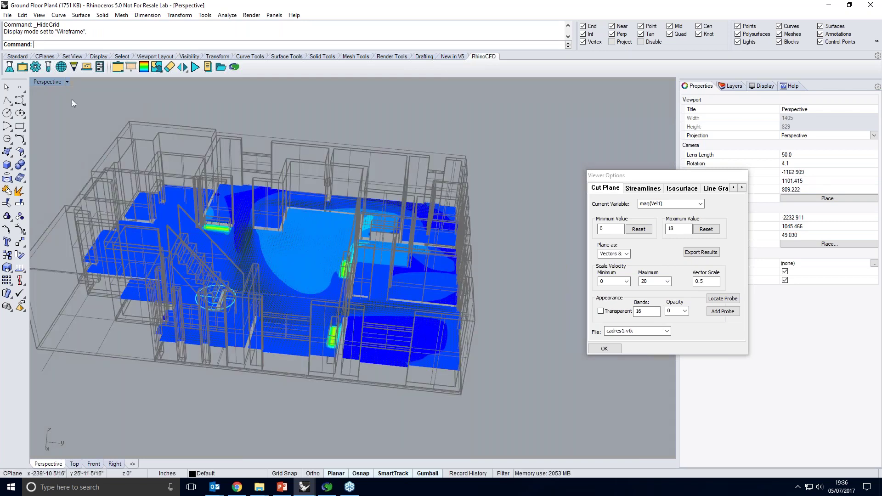
pyautogui.click(67, 82)
pyautogui.click(69, 116)
pyautogui.moveTo(152, 209)
pyautogui.mouseDown(button='right')
pyautogui.moveTo(177, 212)
pyautogui.moveTo(253, 266)
pyautogui.mouseUp(button='right')
pyautogui.scroll(4, 253, 265)
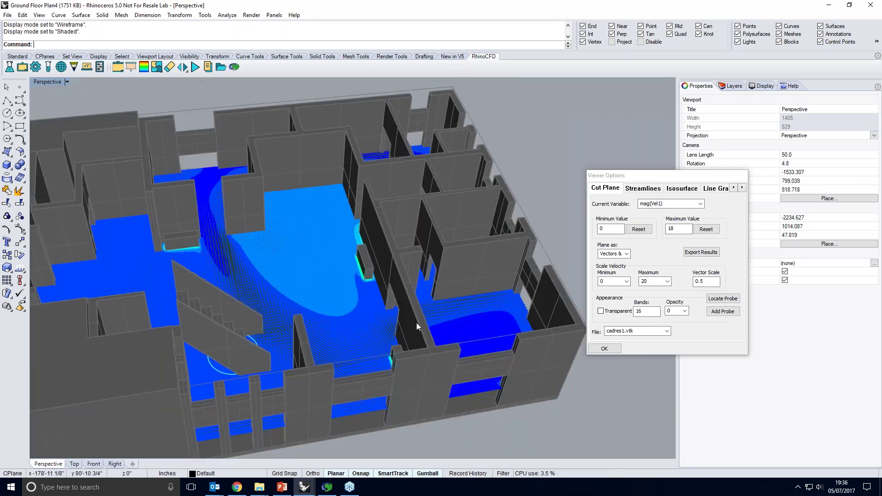
# Select the cut plane near the staircase and reposition it with the gumball.
pyautogui.moveTo(341, 302); pyautogui.dragTo(211, 327, button='right')
pyautogui.click(239, 338)
pyautogui.click(211, 326)
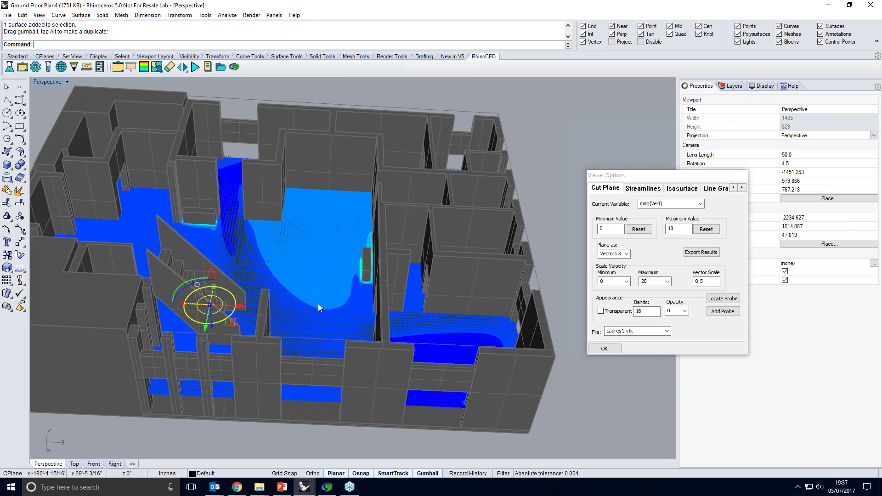
pyautogui.moveTo(315, 312); pyautogui.dragTo(305, 377, button='right')
pyautogui.scroll(-5, 358, 236)
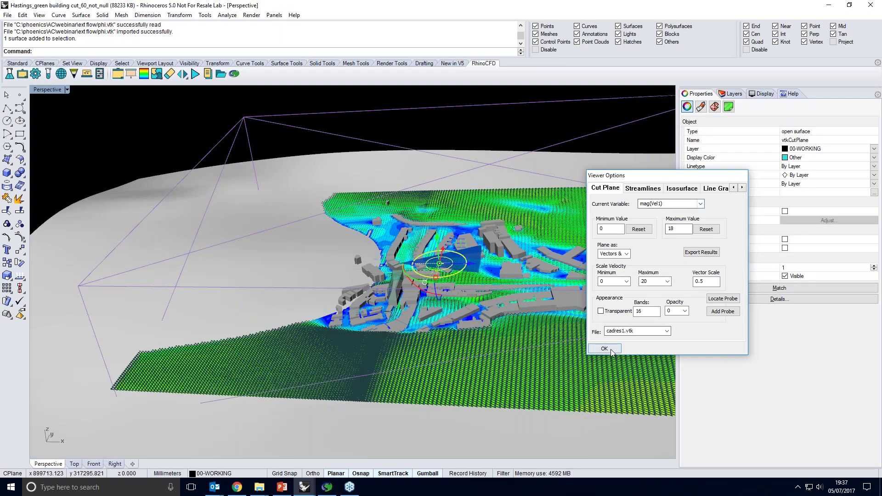
# Switch back to the Ground Floor Plan4 model and open the viewer options for its TEM1 cut plane results.
pyautogui.moveTo(304, 487)
pyautogui.click(155, 444)
pyautogui.moveTo(564, 263); pyautogui.dragTo(482, 215, button='right')
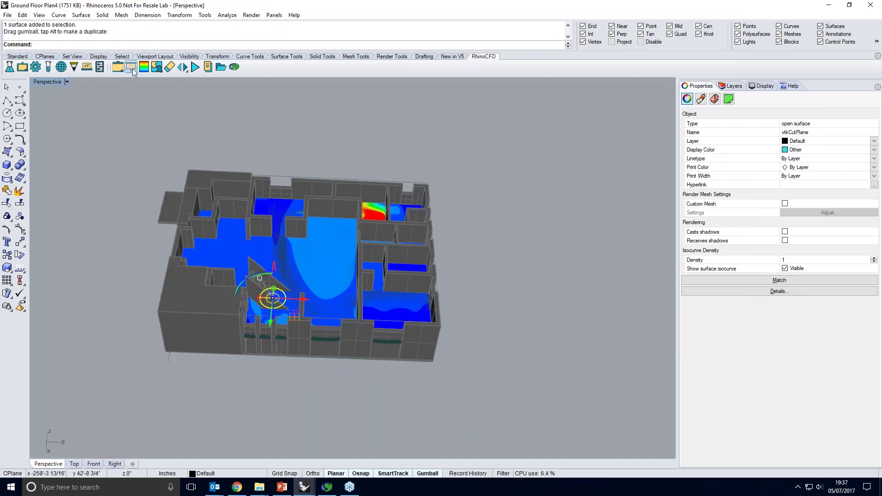
pyautogui.click(131, 67)
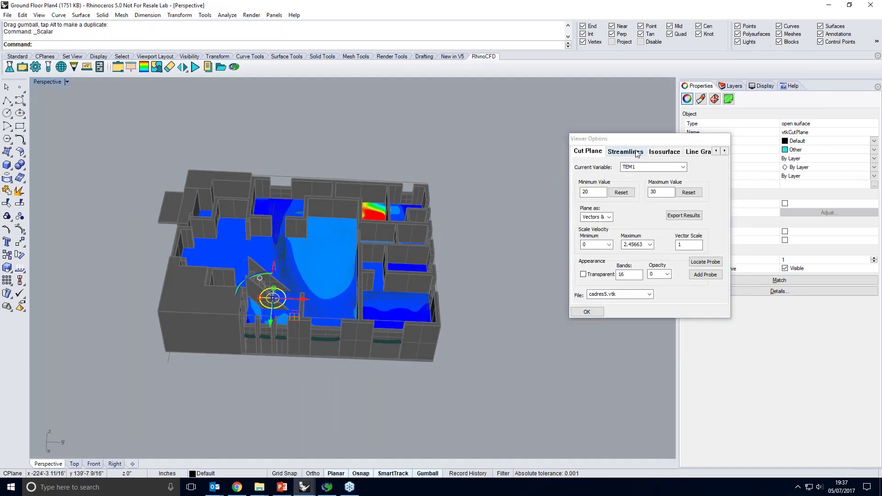
pyautogui.moveTo(506, 171); pyautogui.dragTo(513, 216, button='right')
pyautogui.scroll(5, 434, 233)
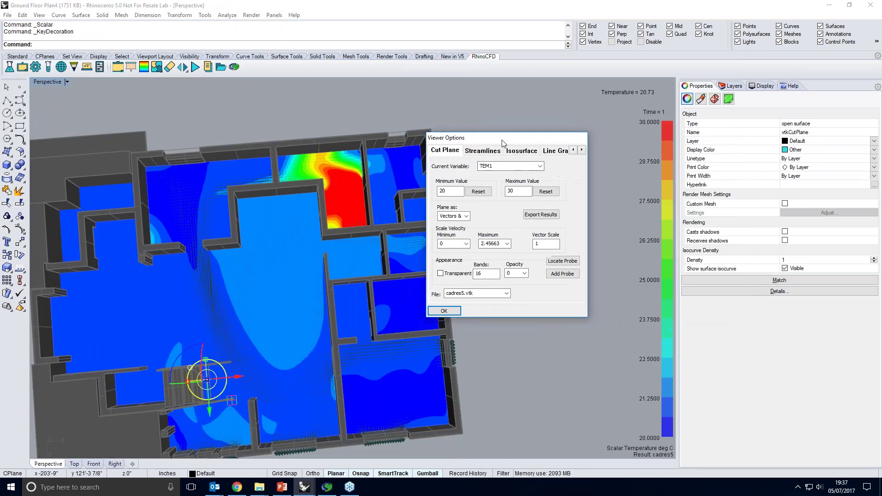
# Set the maximum TEM1 value to 45 and inspect the hot room's temperature contours.
pyautogui.moveTo(518, 191); pyautogui.dragTo(498, 187)
pyautogui.write('4')
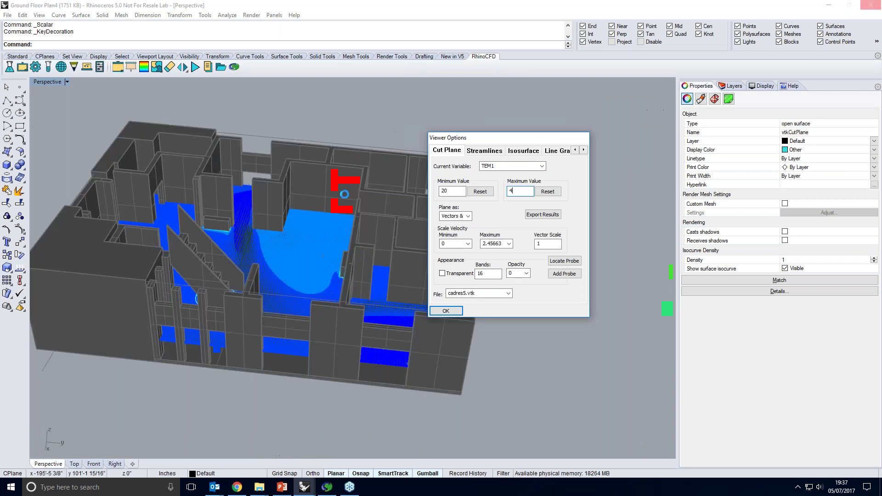
pyautogui.write('5')
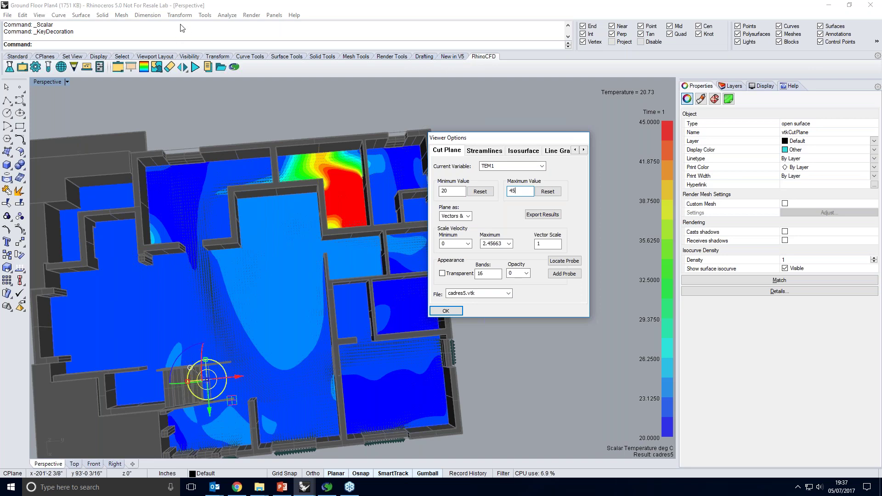
pyautogui.click(304, 488)
pyautogui.moveTo(324, 272); pyautogui.dragTo(347, 216, button='right')
pyautogui.scroll(5, 186, 308)
pyautogui.scroll(-4, 222, 165)
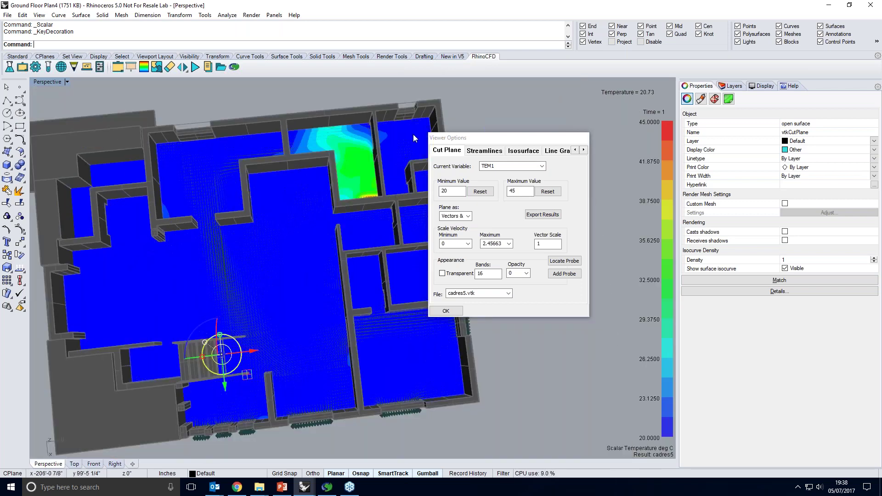
pyautogui.moveTo(397, 128); pyautogui.dragTo(373, 205, button='right')
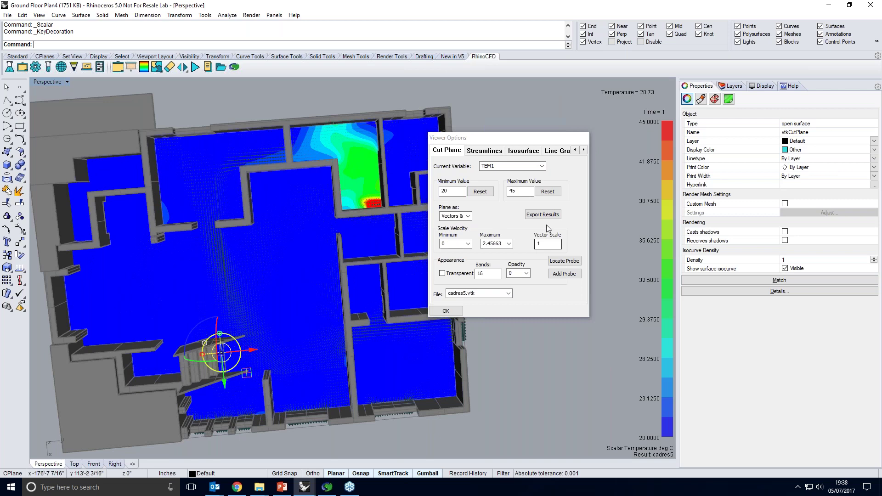
# Change the cut plane variable to C1 and inspect its distribution across the rooms.
pyautogui.click(542, 166)
pyautogui.click(517, 218)
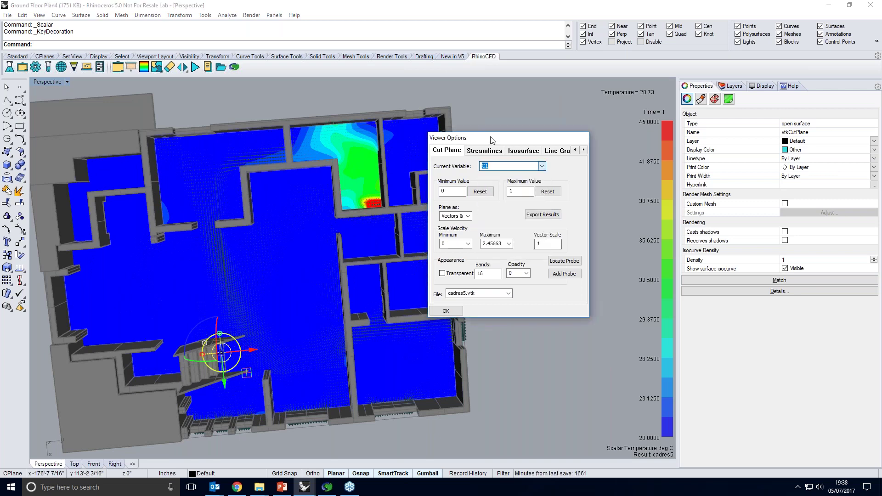
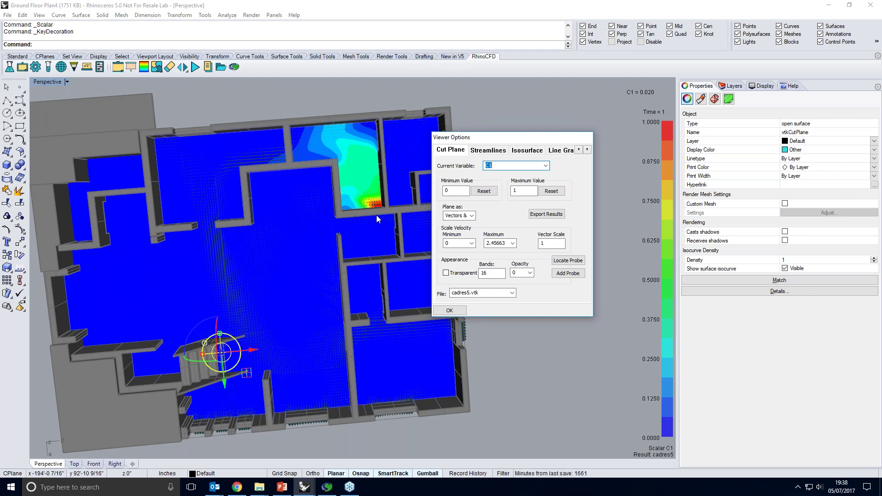
pyautogui.moveTo(362, 259); pyautogui.dragTo(374, 202, button='right')
pyautogui.scroll(2, 374, 201)
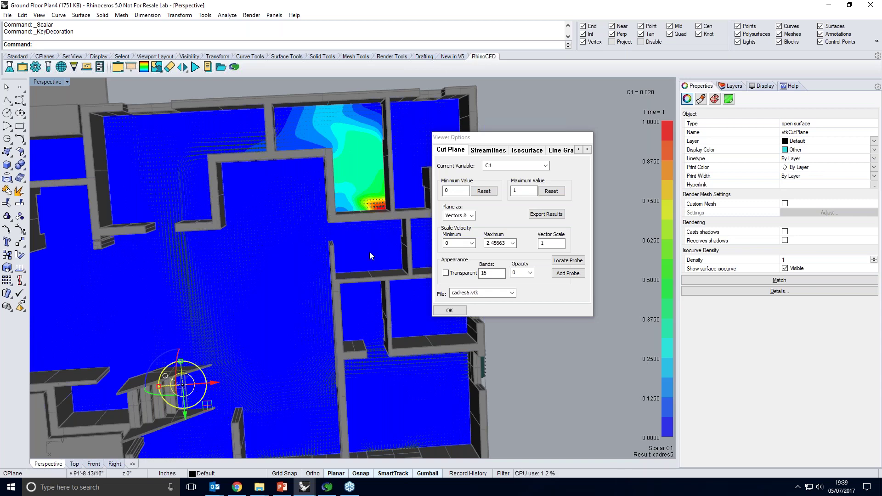
pyautogui.moveTo(349, 219); pyautogui.dragTo(136, 299, button='right')
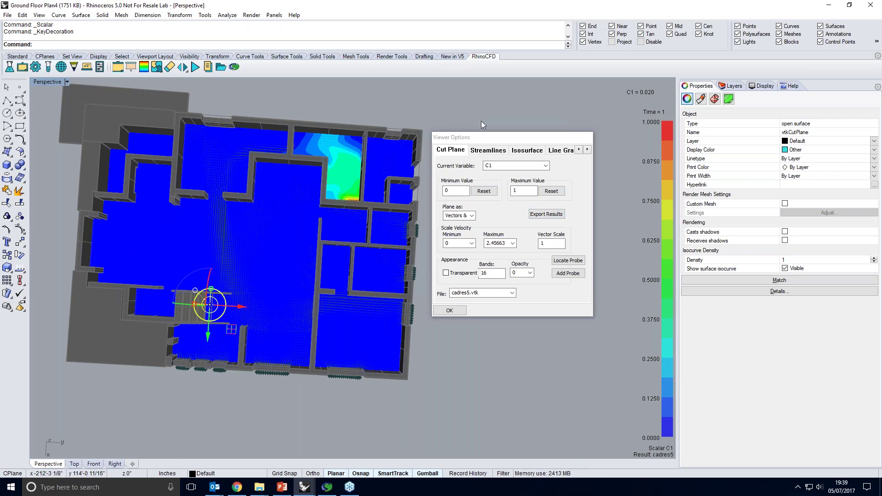
# Switch to the DTMB 5415_tutorial_3 model and set its Perspective view to Shaded display.
pyautogui.click(305, 488)
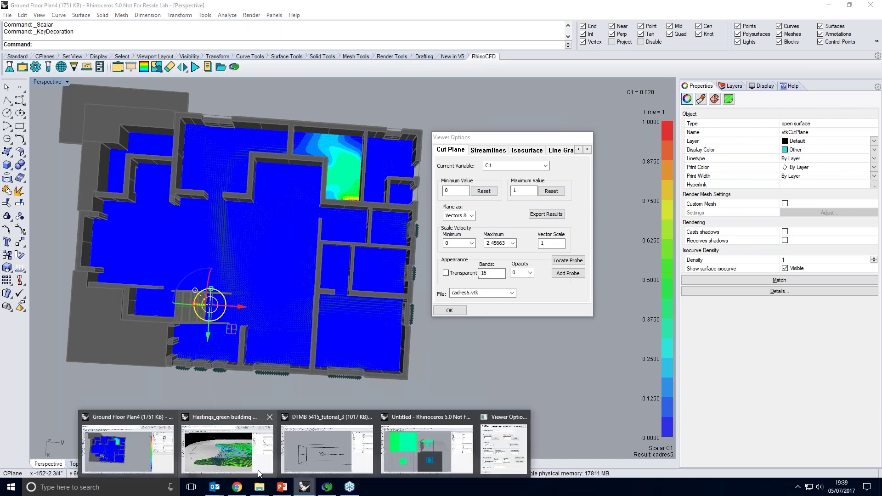
pyautogui.click(296, 464)
pyautogui.hotkey('alt', 'Tab')
pyautogui.click(454, 309)
pyautogui.click(322, 454)
pyautogui.moveTo(322, 454); pyautogui.dragTo(388, 394, button='right')
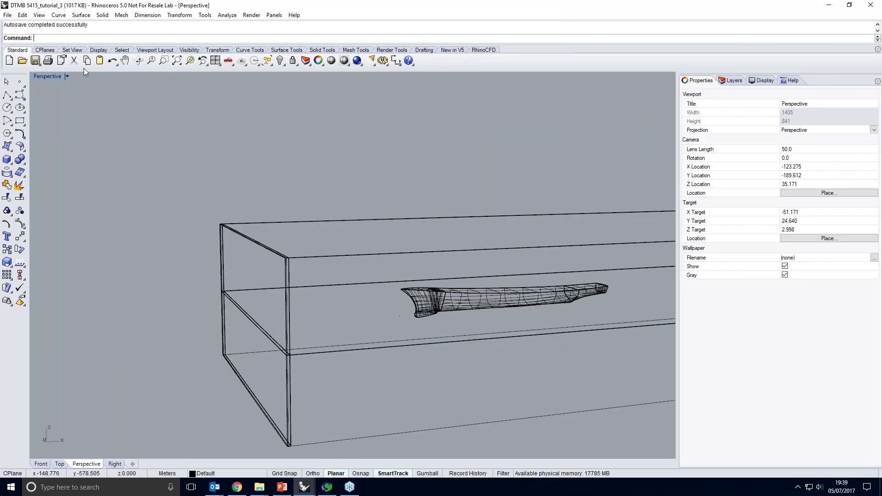
pyautogui.click(67, 77)
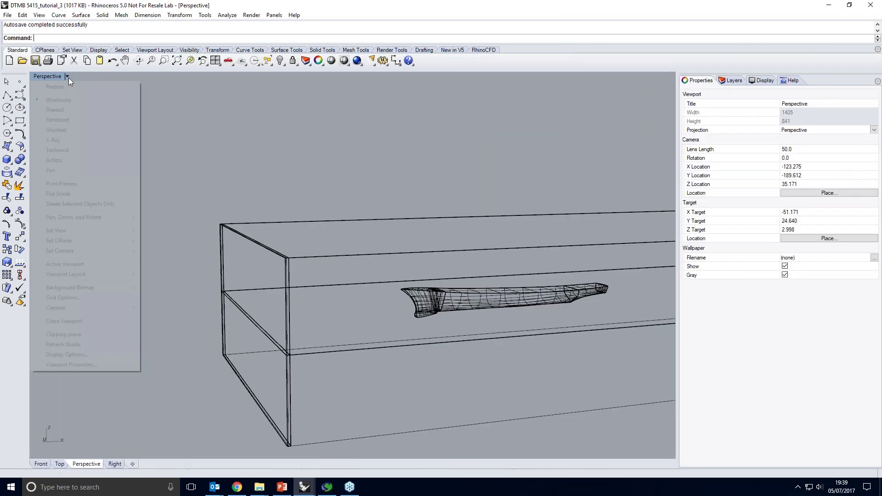
pyautogui.click(77, 109)
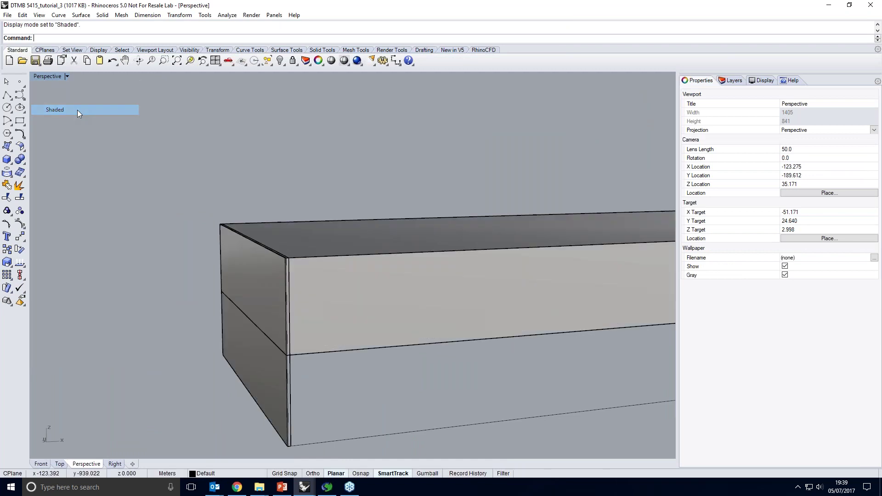
# Hide the large block covering the upper half of the domain to expose the ship hull.
pyautogui.click(375, 277)
pyautogui.click(279, 60)
pyautogui.moveTo(394, 198); pyautogui.dragTo(331, 239, button='right')
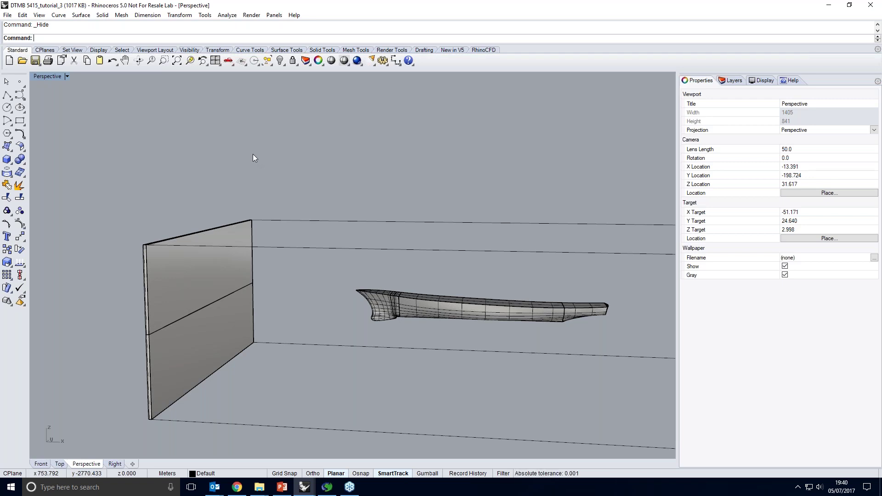
pyautogui.scroll(-3, 293, 235)
pyautogui.moveTo(293, 235)
pyautogui.mouseDown(button='right')
pyautogui.moveTo(309, 252)
pyautogui.moveTo(301, 245)
pyautogui.mouseUp(button='right')
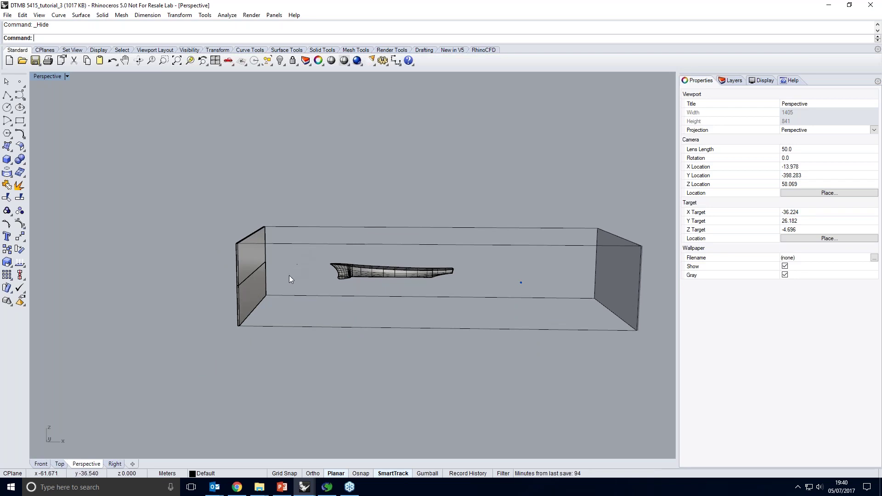
# Inspect the lower water inlet W_IN and the upper air inlet A_IN at the end of the domain.
pyautogui.scroll(5, 260, 288)
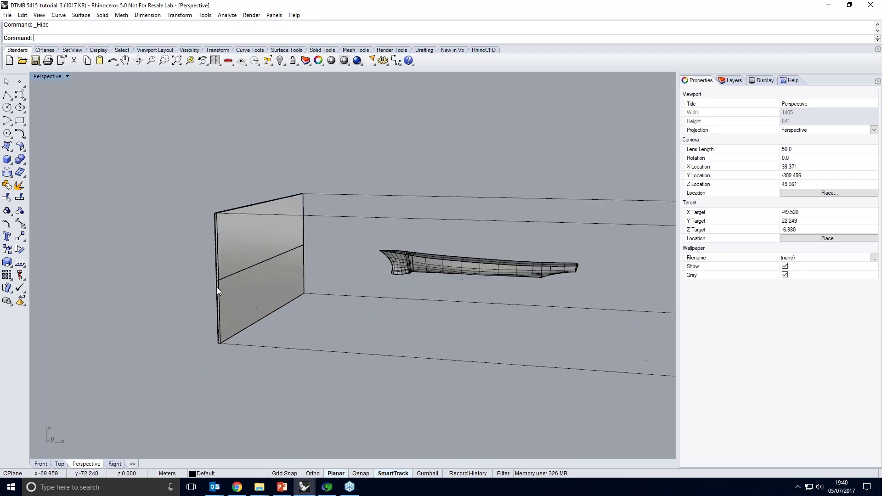
pyautogui.click(244, 309)
pyautogui.click(263, 240)
pyautogui.click(268, 286)
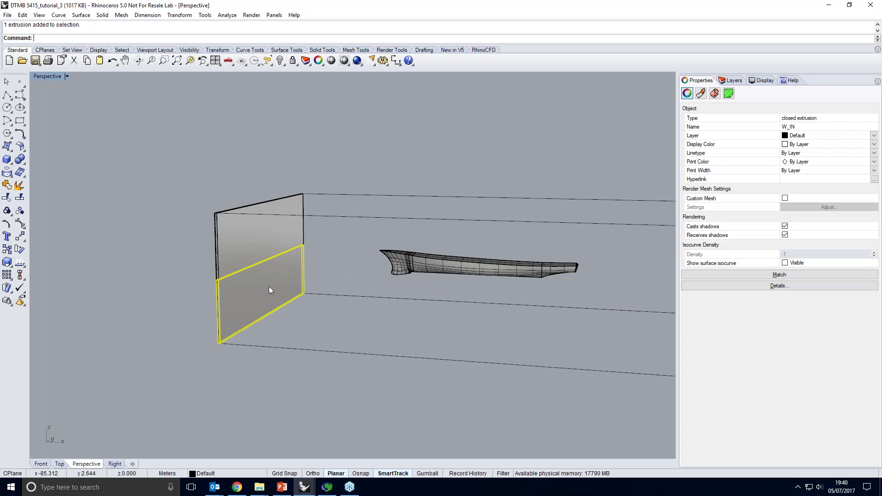
pyautogui.click(262, 242)
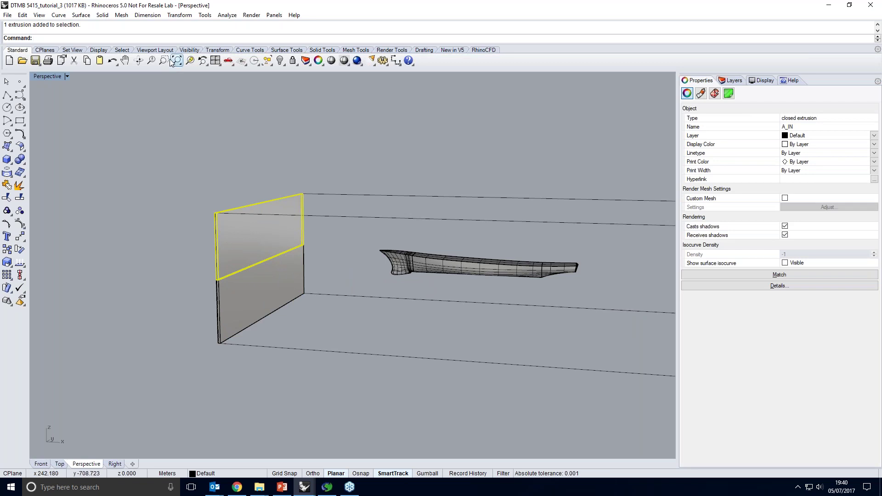
# Show the hidden objects again and view the blocks around the hull from a low side angle.
pyautogui.rightClick(280, 60)
pyautogui.moveTo(322, 220); pyautogui.dragTo(347, 236, button='right')
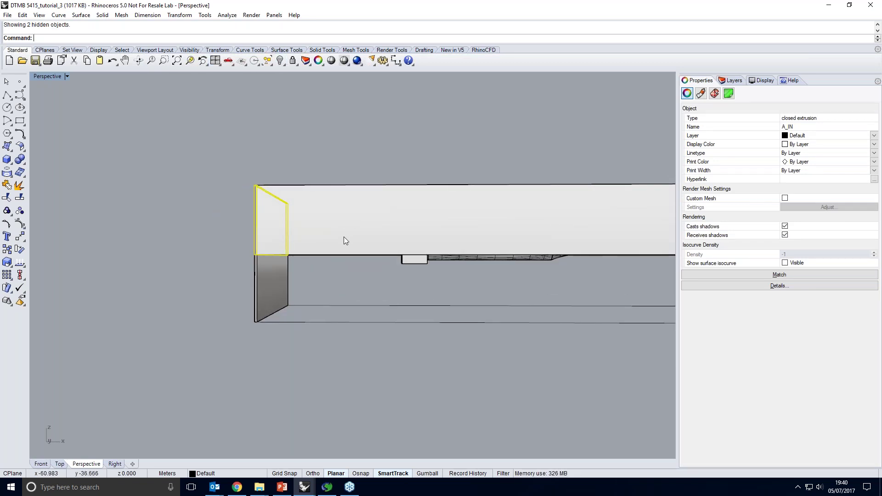
pyautogui.scroll(3, 343, 242)
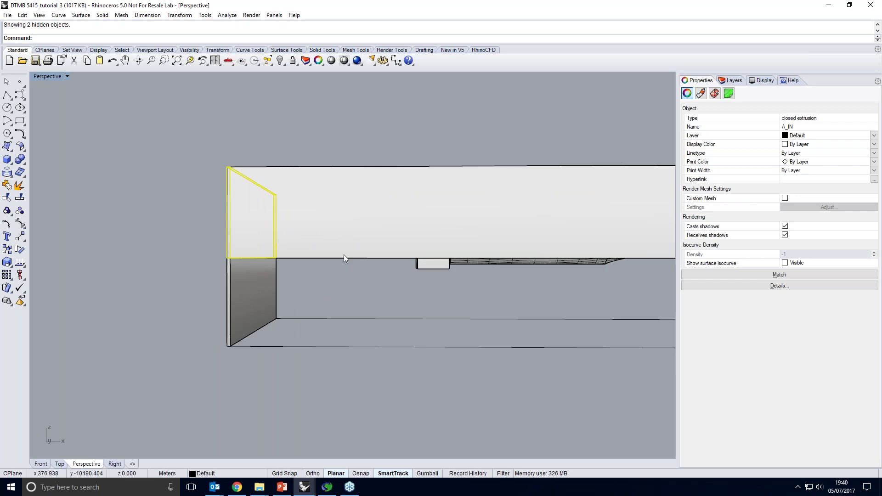
pyautogui.moveTo(353, 312); pyautogui.dragTo(431, 231, button='right')
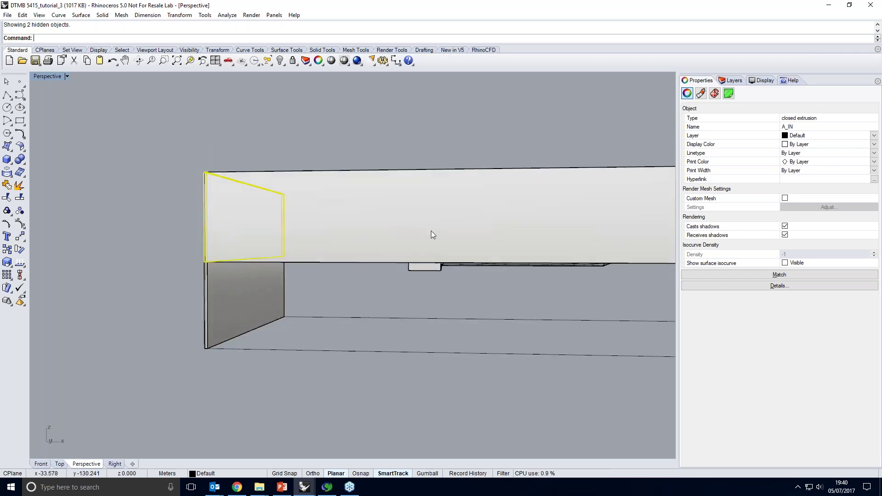
# Hide the small box around the hull's bow and the large block covering the upper domain.
pyautogui.click(425, 268)
pyautogui.click(280, 61)
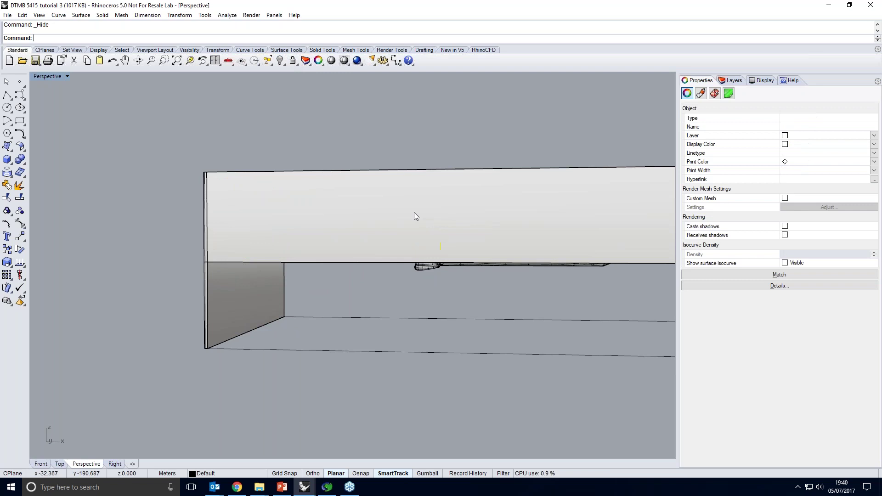
pyautogui.click(280, 60)
pyautogui.moveTo(257, 211); pyautogui.dragTo(360, 263, button='right')
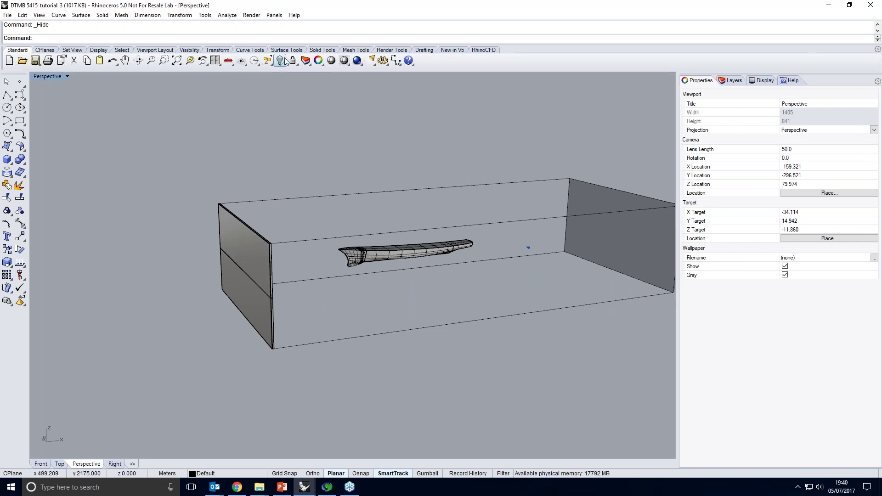
# Load the current RhinoCFD result files from the working folder C:\phoenics\AC\webinar\Boat for plotting.
pyautogui.click(484, 49)
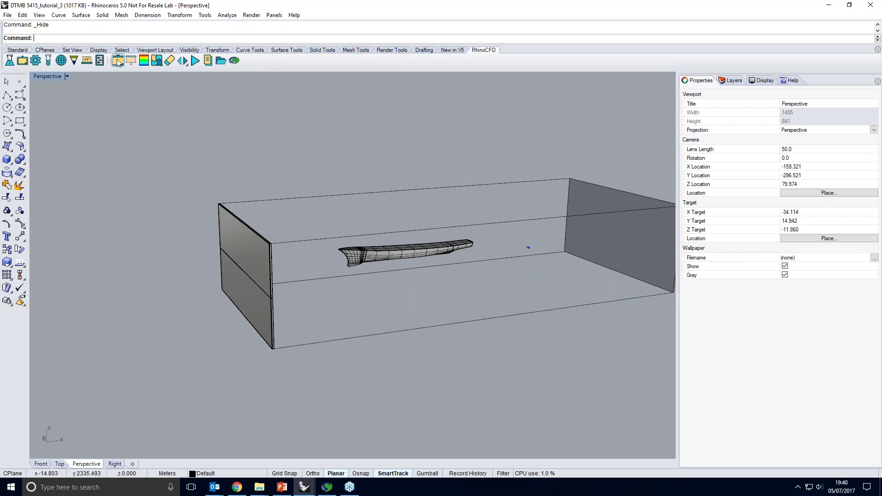
pyautogui.click(118, 62)
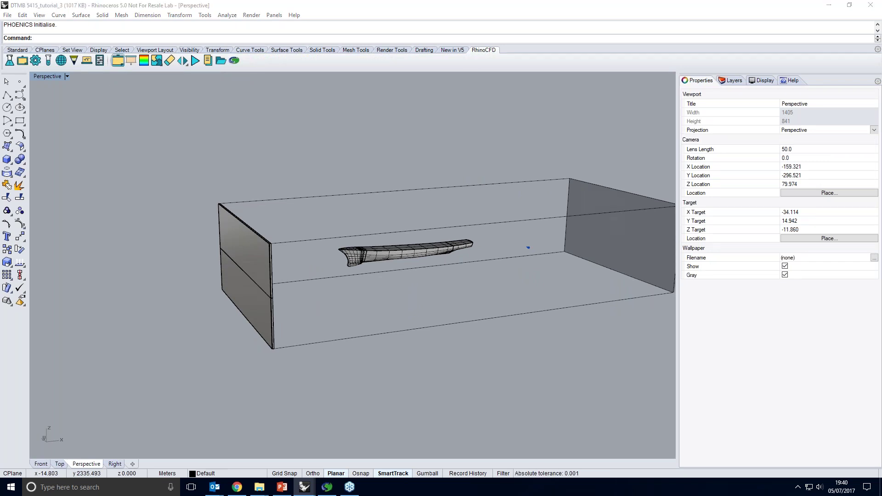
pyautogui.click(389, 91)
pyautogui.doubleClick(324, 137)
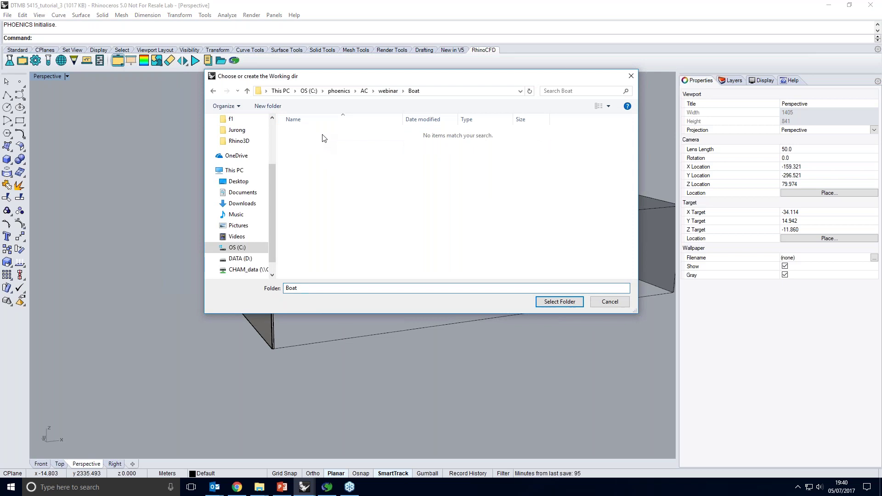
pyautogui.click(558, 301)
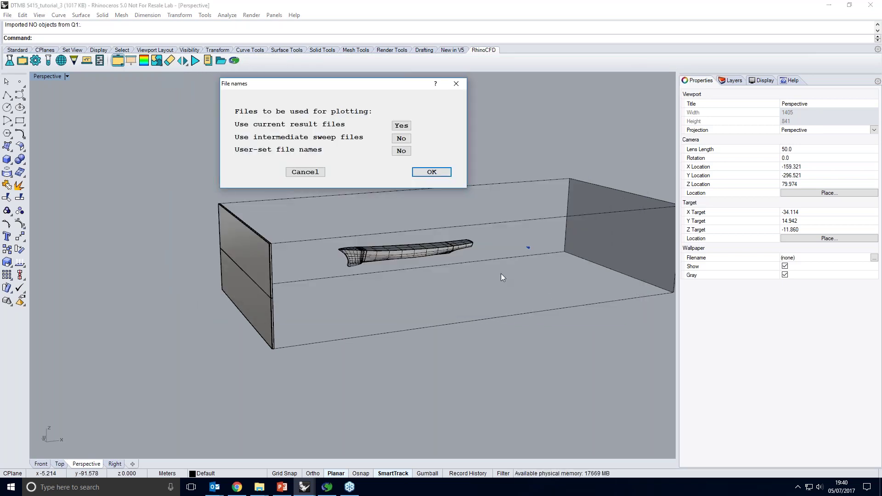
pyautogui.click(431, 172)
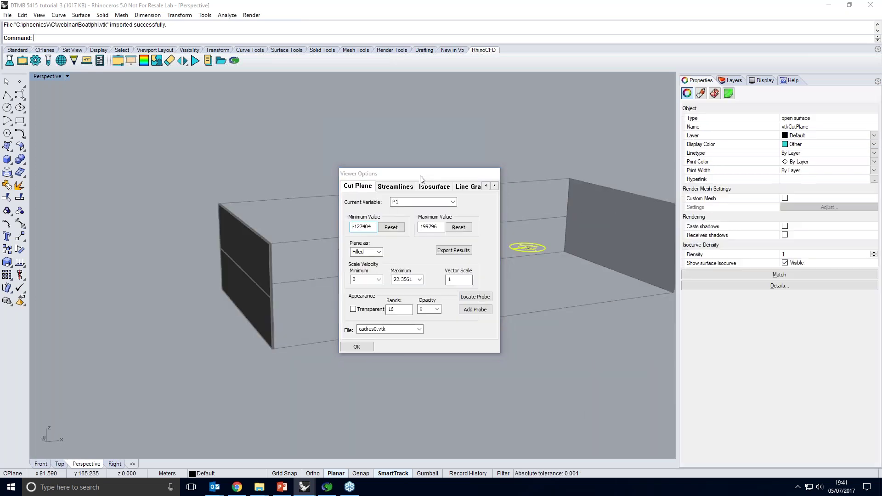
# Move the viewer options clear of the hull and change the cut plane variable to SKIN.
pyautogui.moveTo(421, 179); pyautogui.dragTo(724, 202)
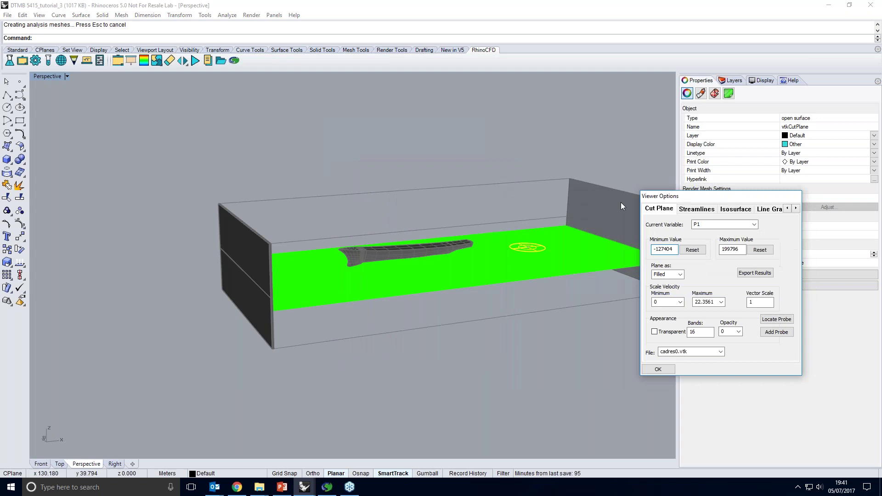
pyautogui.moveTo(454, 253); pyautogui.dragTo(580, 258, button='right')
pyautogui.scroll(4, 523, 271)
pyautogui.click(724, 225)
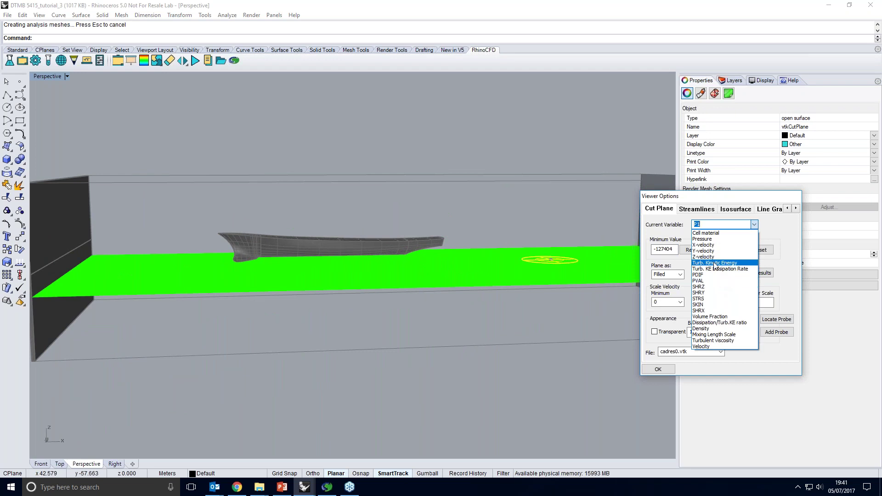
pyautogui.click(704, 305)
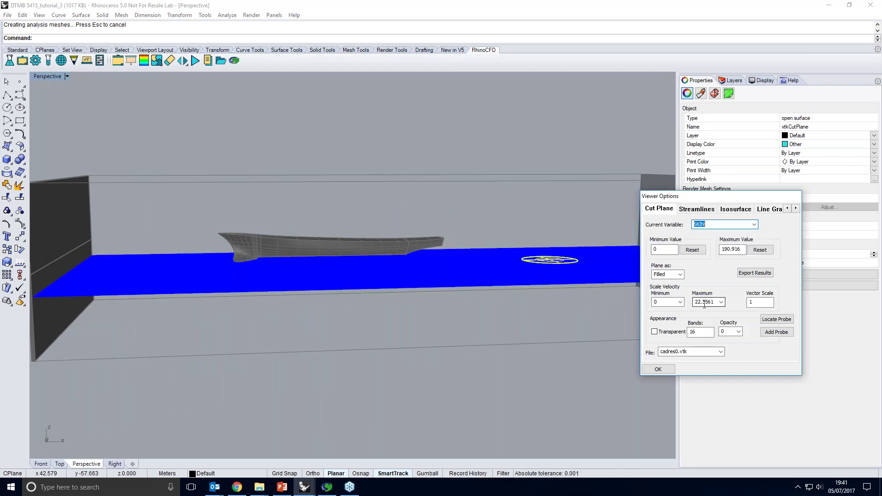
# Turn on the Gumball and raise the probe and the horizontal cut plane to the lower part of the hull.
pyautogui.moveTo(521, 251); pyautogui.dragTo(555, 257, button='right')
pyautogui.click(555, 258)
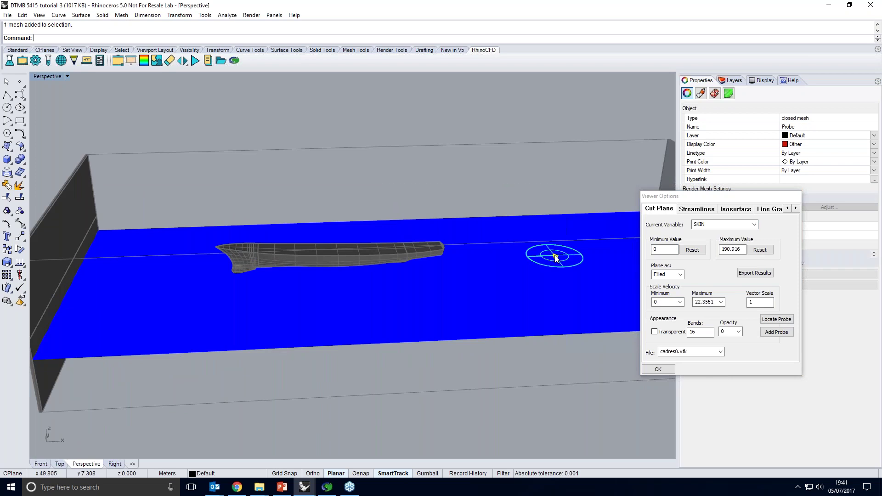
pyautogui.click(427, 473)
pyautogui.moveTo(558, 230); pyautogui.dragTo(562, 217)
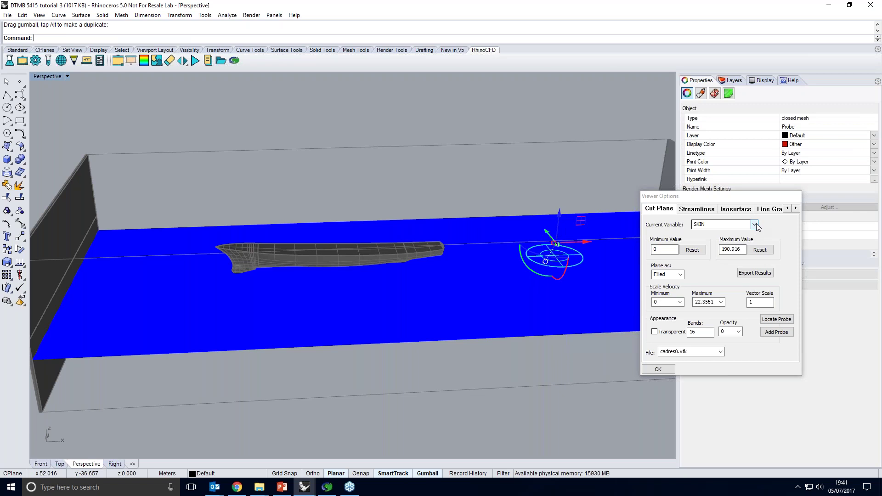
pyautogui.moveTo(486, 255); pyautogui.dragTo(556, 216, button='right')
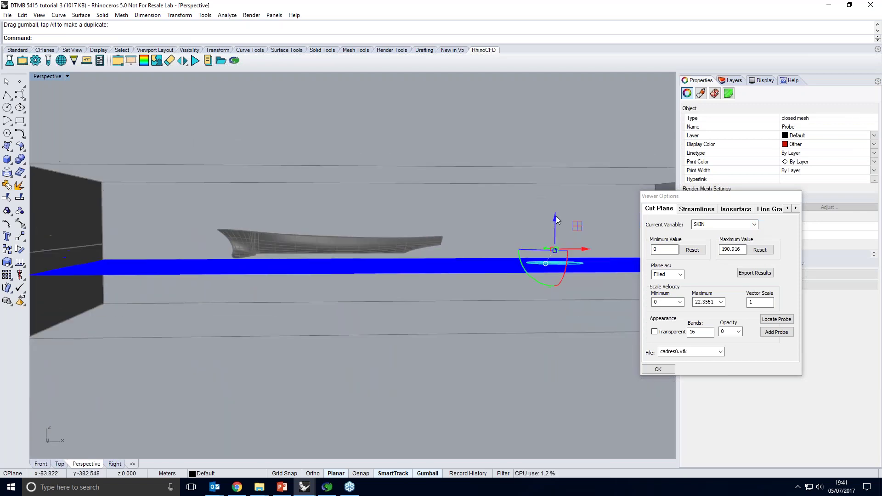
pyautogui.moveTo(550, 247); pyautogui.dragTo(554, 216)
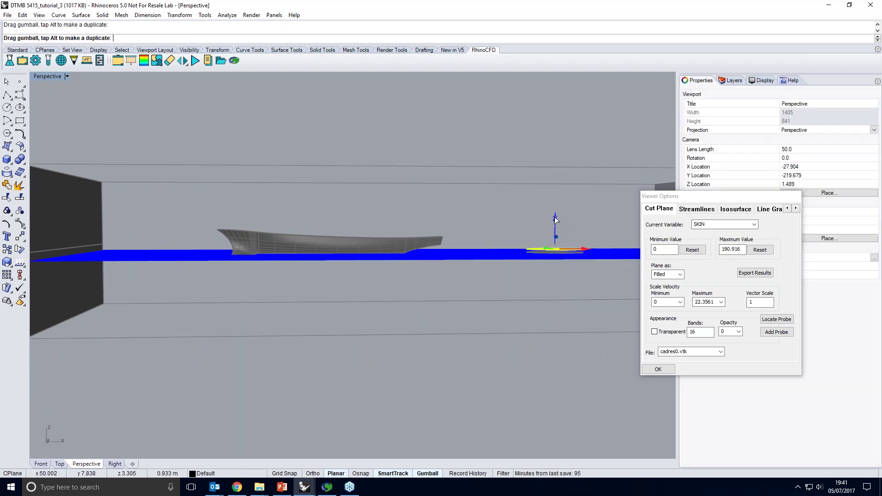
# Change the cut plane variable to Velocity and inspect the contours around the hull.
pyautogui.moveTo(394, 193); pyautogui.dragTo(395, 248, button='right')
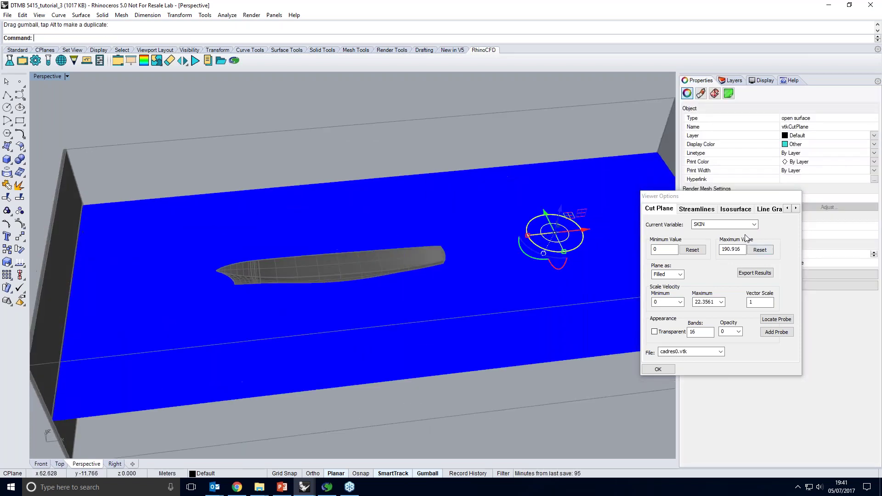
pyautogui.click(729, 224)
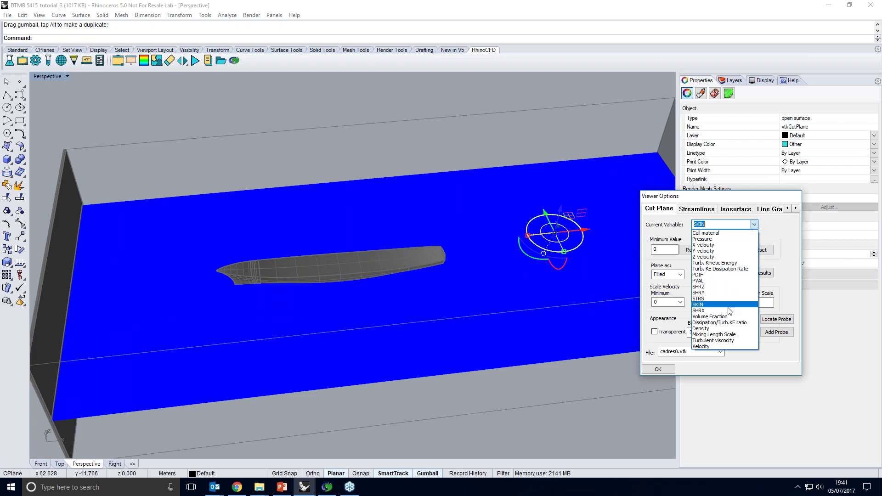
pyautogui.click(720, 347)
pyautogui.moveTo(419, 319); pyautogui.dragTo(395, 257, button='right')
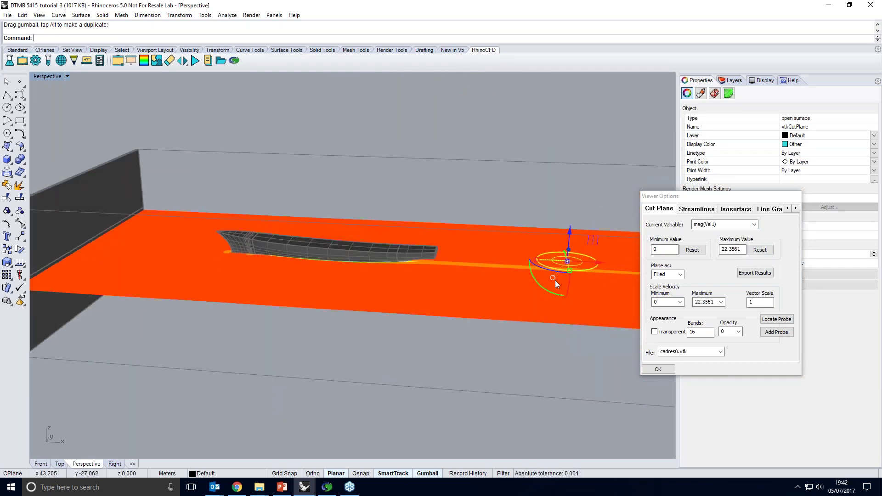
# Rotate the cut plane by 90 degrees so it stands vertically along the hull's length.
pyautogui.moveTo(550, 289); pyautogui.dragTo(552, 265, button='right')
pyautogui.click(549, 267)
pyautogui.write('90')
pyautogui.press('Return')
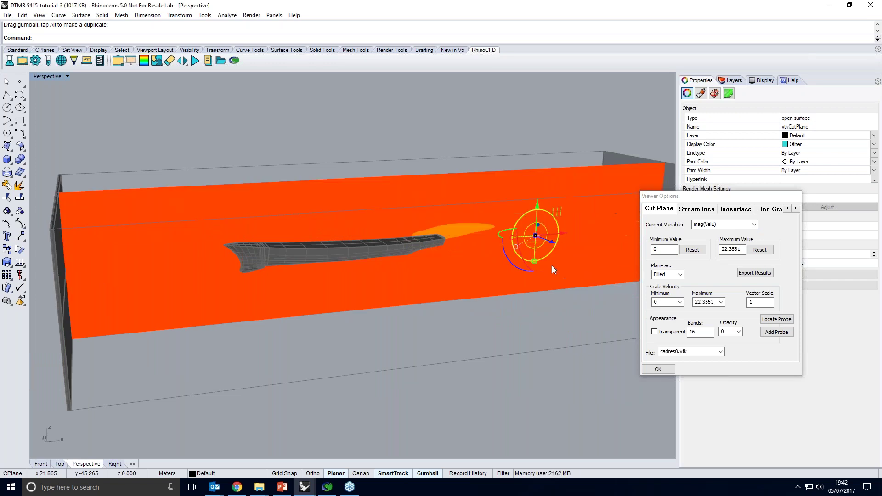
# Shift the vertical cut plane sideways to the hull's centreline and inspect the velocity along the ship and its wake.
pyautogui.moveTo(427, 297); pyautogui.dragTo(305, 285, button='right')
pyautogui.click(304, 280)
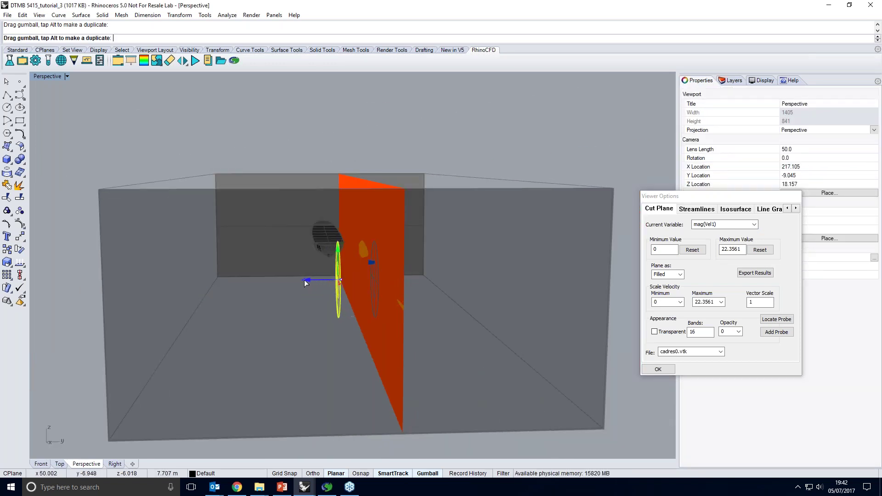
pyautogui.moveTo(271, 294); pyautogui.dragTo(266, 312, button='right')
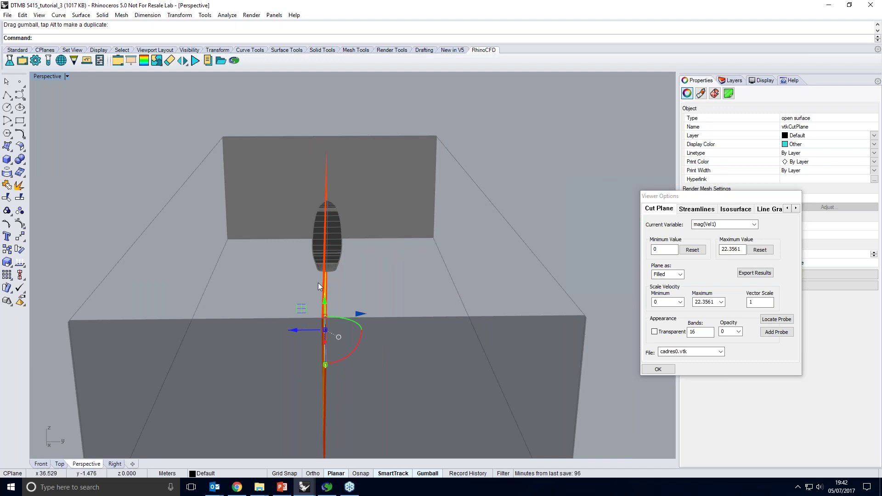
pyautogui.moveTo(338, 336); pyautogui.dragTo(360, 292, button='right')
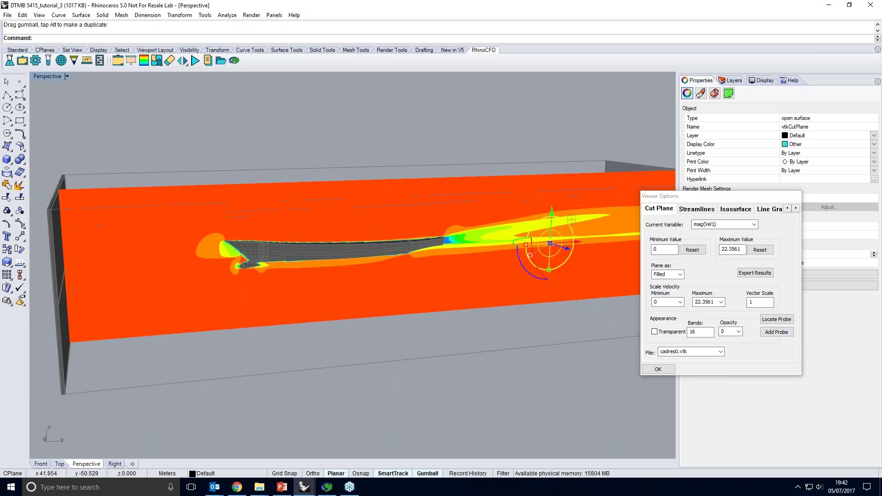
# Change the cut plane variable to Volume Fraction and inspect the air-water interface along the hull.
pyautogui.click(748, 225)
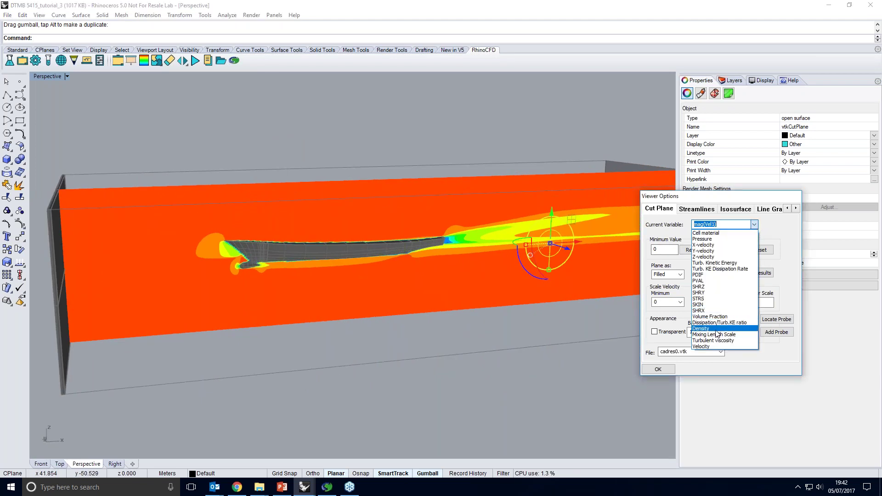
pyautogui.click(710, 317)
pyautogui.moveTo(414, 269); pyautogui.dragTo(220, 259, button='right')
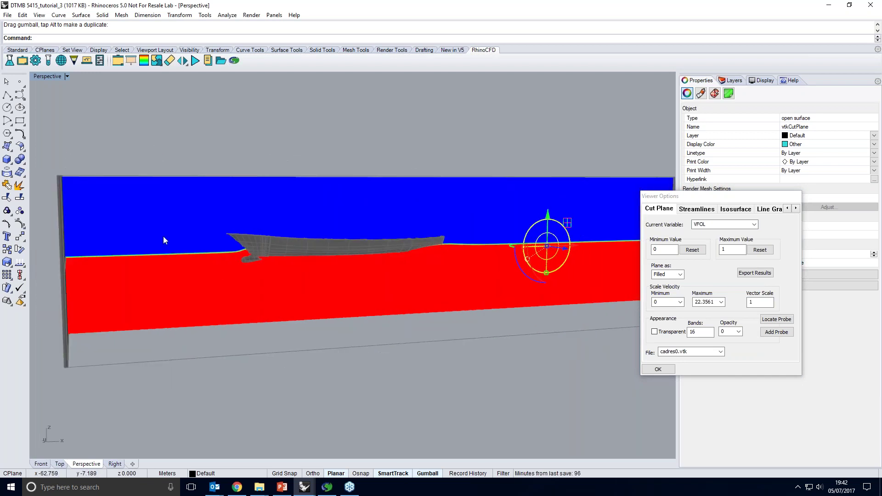
# Add an isosurface of the VFOL variable and set its isosurface value to .9.
pyautogui.moveTo(206, 228); pyautogui.dragTo(239, 198, button='right')
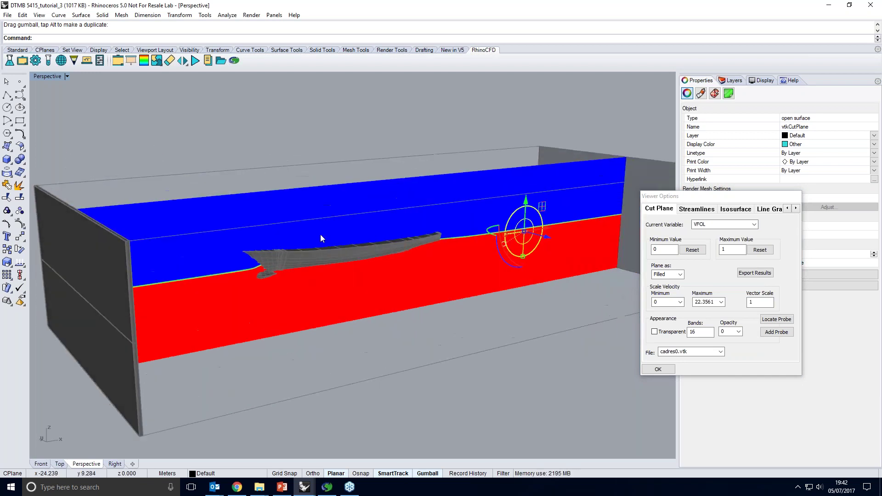
pyautogui.click(729, 213)
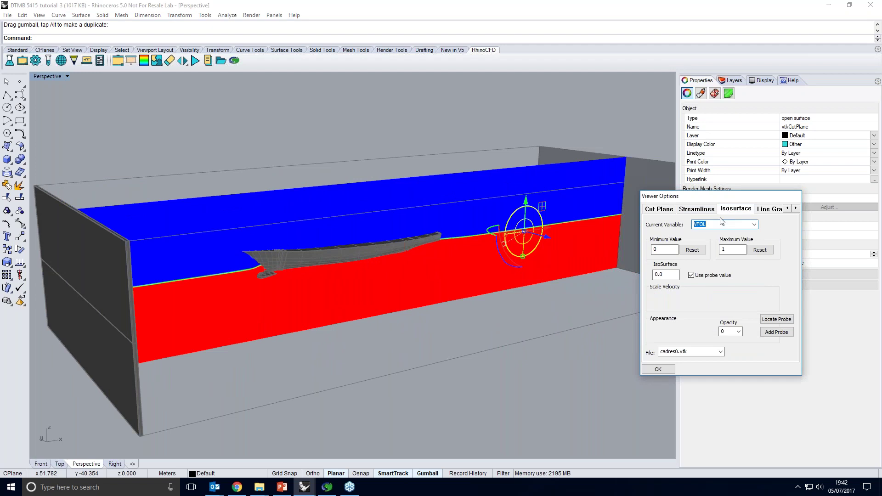
pyautogui.click(776, 331)
pyautogui.moveTo(484, 295); pyautogui.dragTo(564, 340, button='right')
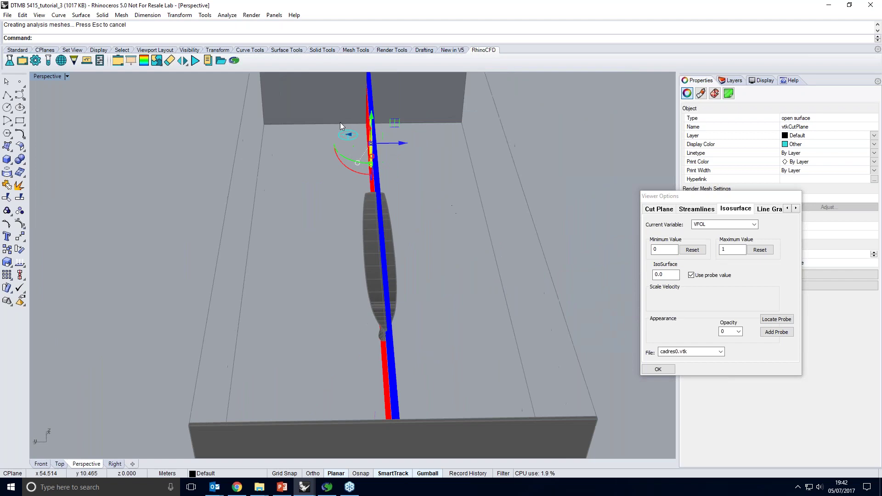
pyautogui.moveTo(677, 275); pyautogui.dragTo(651, 275)
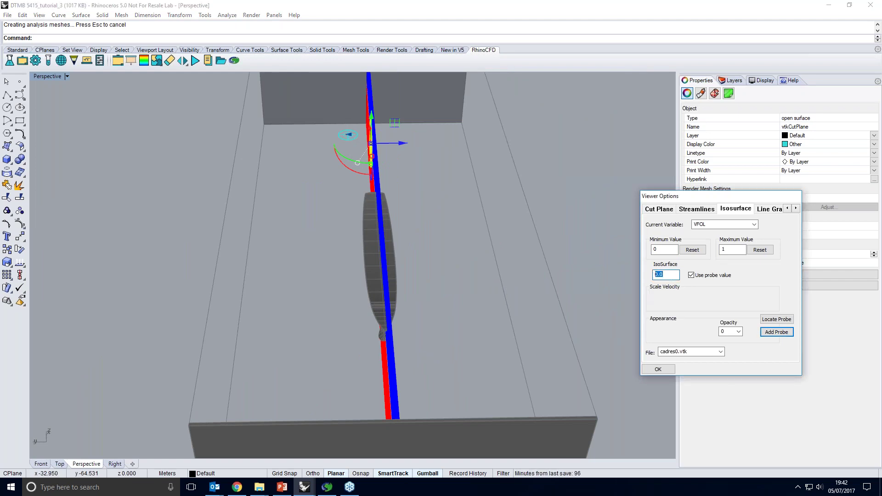
pyautogui.click(732, 249)
pyautogui.write('.9')
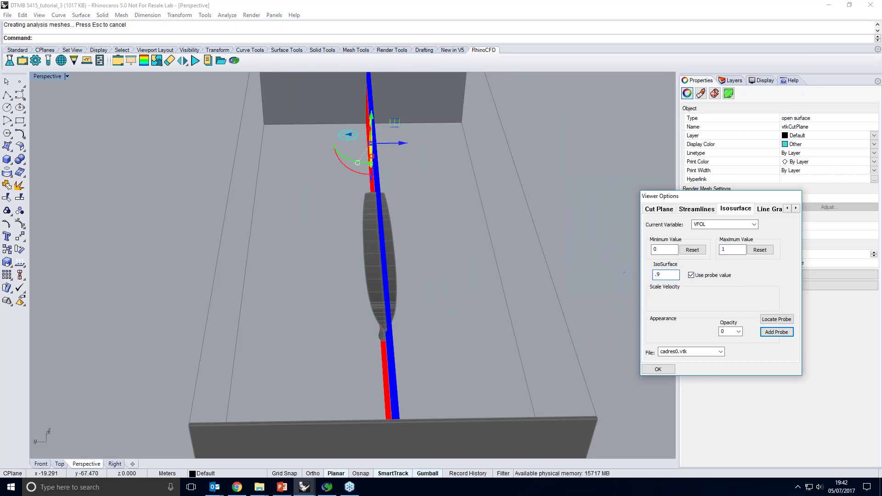
# Turn off the probe value for the VFOL isosurface and delete the vertical cut plane.
pyautogui.moveTo(545, 278); pyautogui.dragTo(505, 286, button='right')
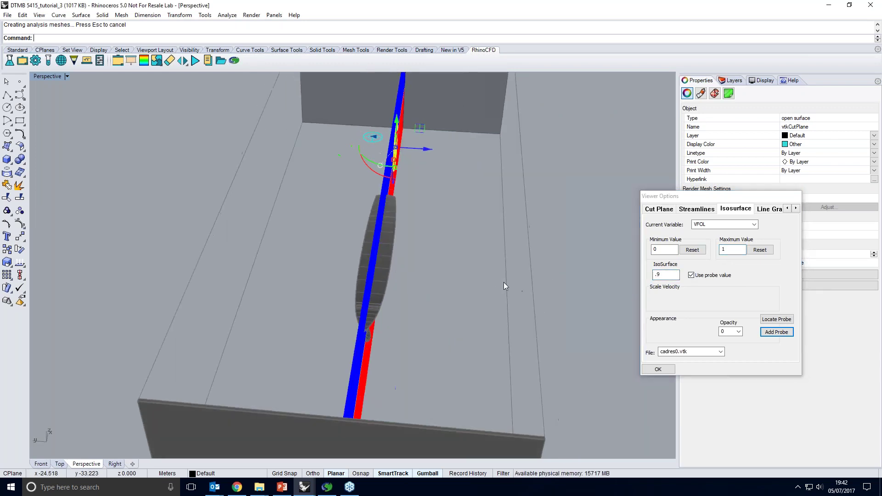
pyautogui.click(374, 136)
pyautogui.moveTo(374, 137); pyautogui.dragTo(308, 131, button='right')
pyautogui.moveTo(307, 131); pyautogui.dragTo(300, 131)
pyautogui.click(691, 276)
pyautogui.moveTo(492, 244); pyautogui.dragTo(469, 225, button='right')
pyautogui.press('Delete')
# Examine the free-surface isosurface around the hull, from the bow wave to the overall waterline along the ship.
pyautogui.scroll(5, 228, 236)
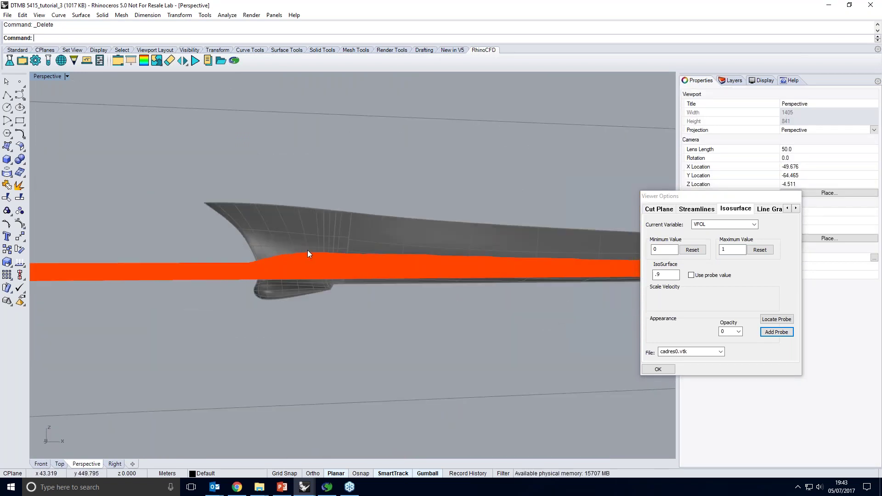
pyautogui.scroll(4, 343, 257)
pyautogui.scroll(2, 434, 291)
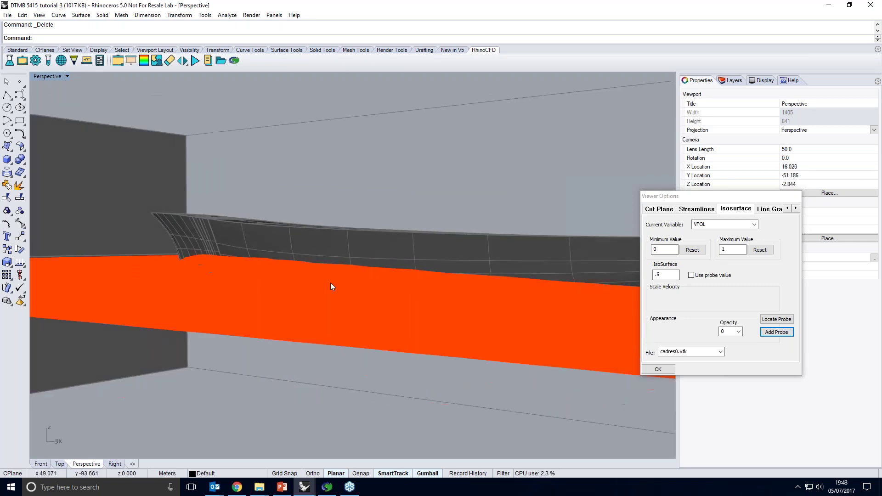
pyautogui.moveTo(335, 283); pyautogui.dragTo(339, 325, button='right')
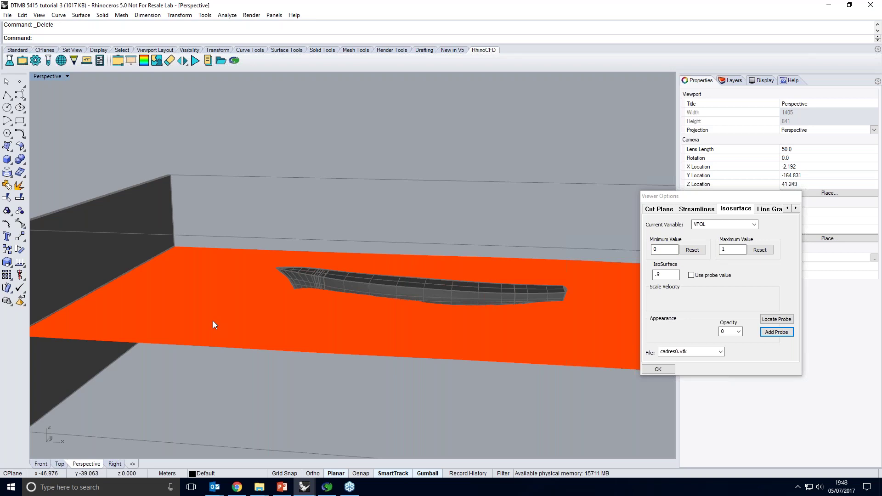
pyautogui.moveTo(213, 321); pyautogui.dragTo(304, 286, button='right')
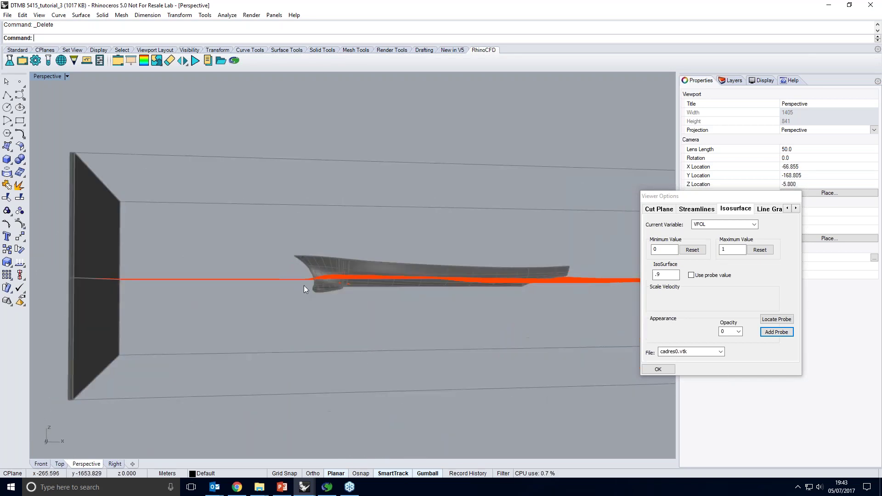
pyautogui.scroll(3, 305, 286)
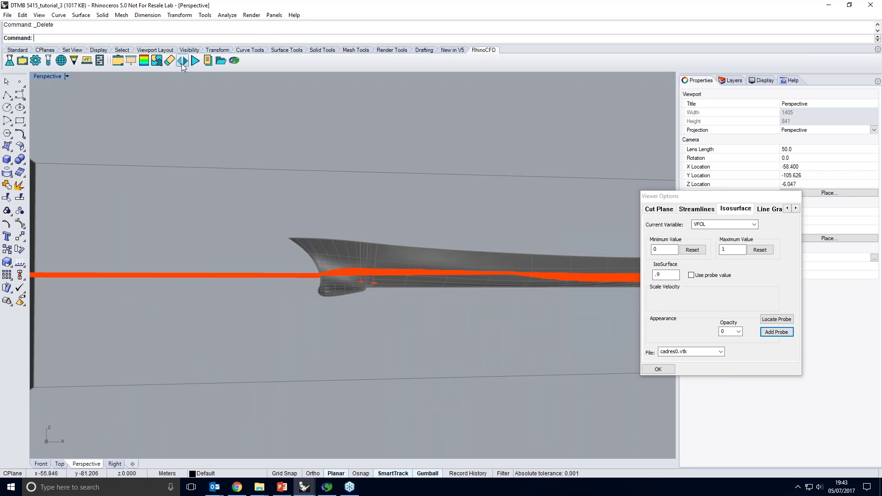
# Plot the VFOL surface contours on the ship hull and move the viewer options clear of the model.
pyautogui.click(161, 65)
pyautogui.click(209, 81)
pyautogui.click(338, 252)
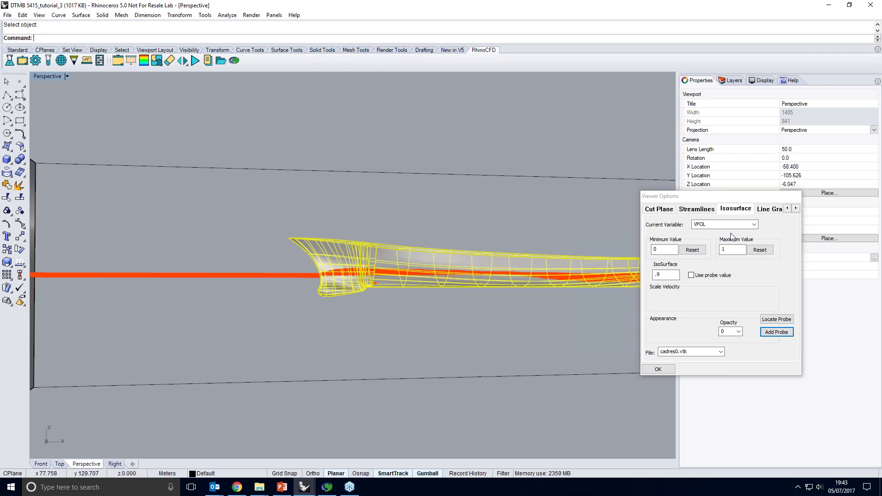
pyautogui.rightClick(450, 197)
pyautogui.moveTo(666, 197); pyautogui.dragTo(598, 192)
# Delete the free-surface isosurface and inspect the volume fraction contours on the hull.
pyautogui.moveTo(432, 249)
pyautogui.mouseDown(button='right')
pyautogui.moveTo(430, 232)
pyautogui.moveTo(433, 244)
pyautogui.moveTo(420, 244)
pyautogui.mouseUp(button='right')
pyautogui.moveTo(324, 289); pyautogui.dragTo(568, 169, button='right')
pyautogui.click(570, 152)
pyautogui.press('Delete')
pyautogui.moveTo(426, 302); pyautogui.dragTo(246, 270, button='right')
pyautogui.moveTo(292, 271); pyautogui.dragTo(321, 294, button='right')
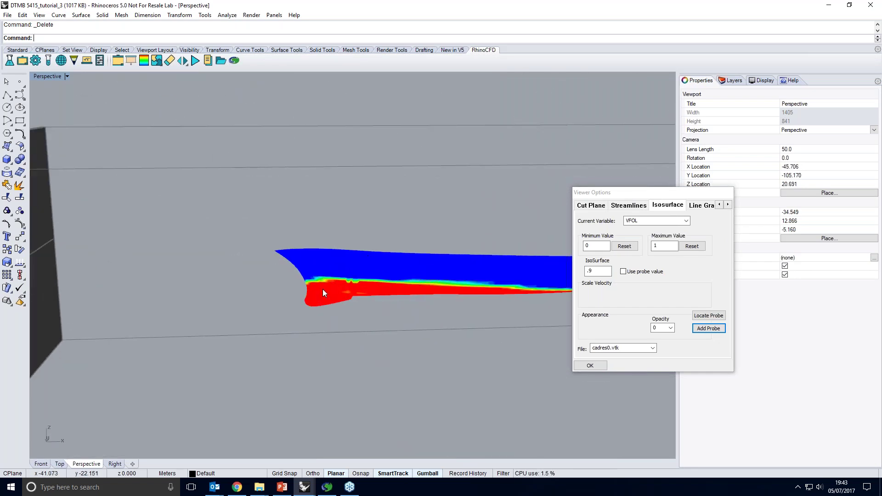
pyautogui.moveTo(387, 287); pyautogui.dragTo(316, 274, button='right')
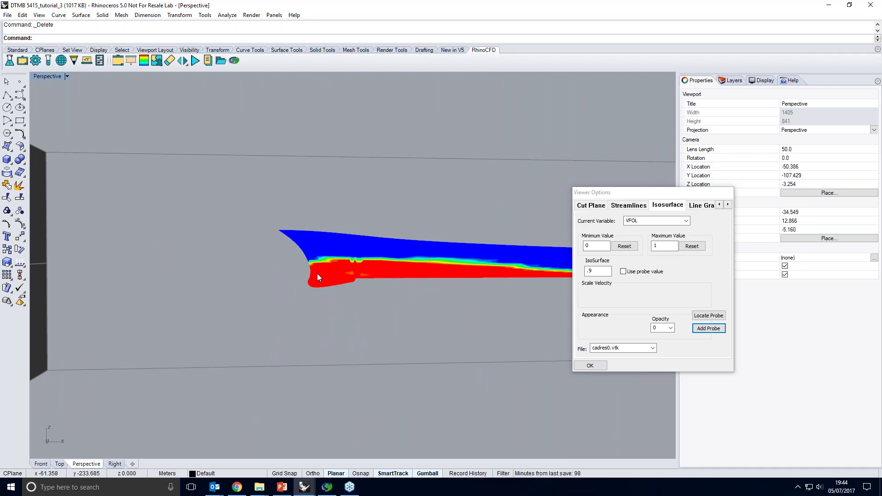
pyautogui.scroll(-3, 304, 278)
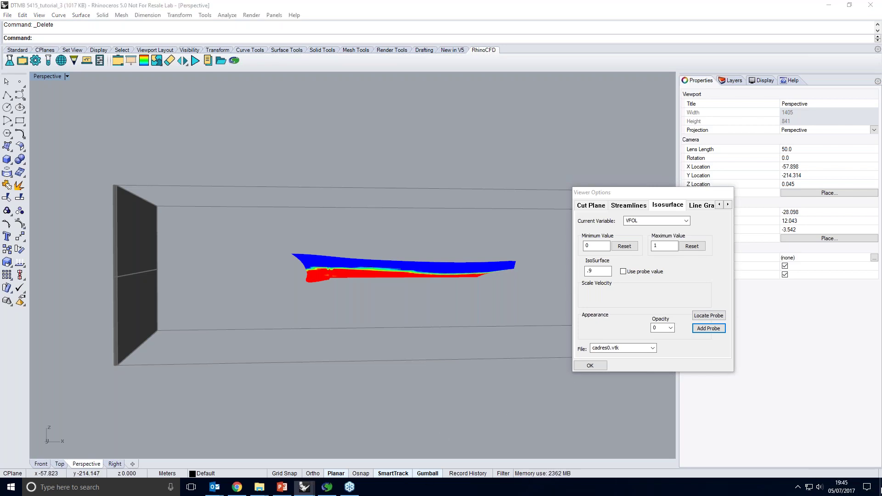
# Open the RhinoCFD Workshop presentation in PowerPoint, browse through its slides and close it.
pyautogui.press('super+d')
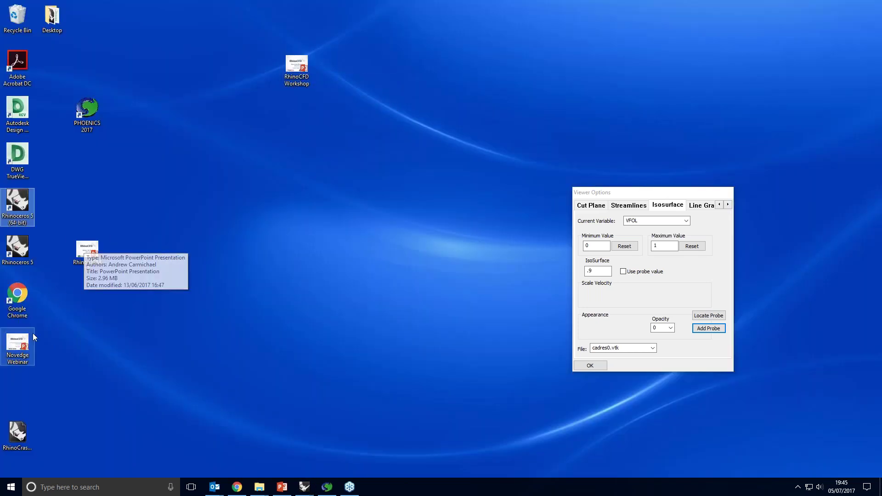
pyautogui.doubleClick(294, 66)
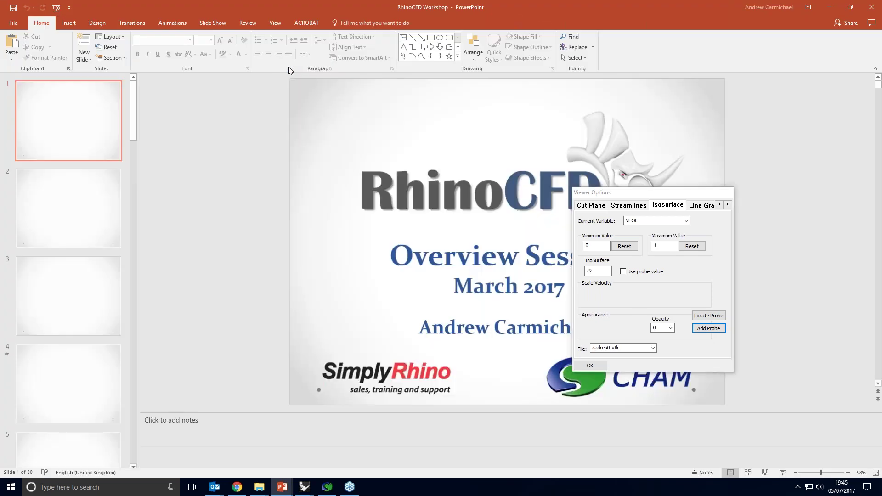
pyautogui.scroll(-15, 67, 307)
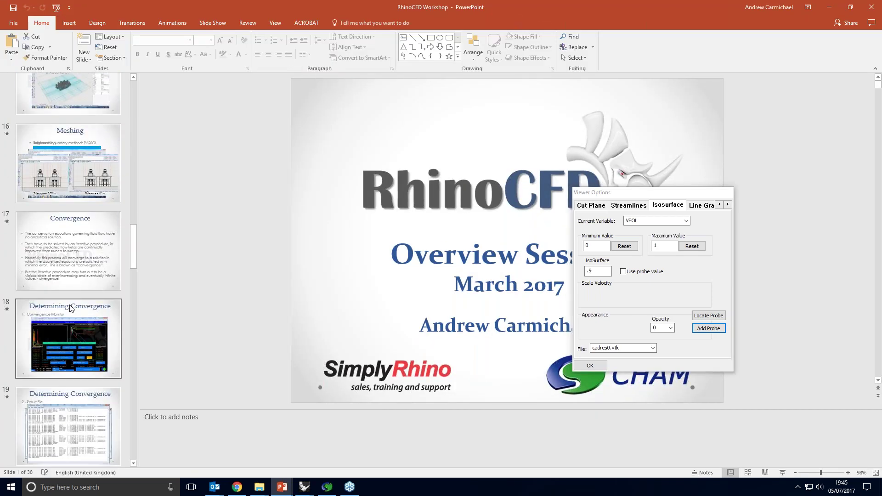
pyautogui.scroll(-12, 70, 308)
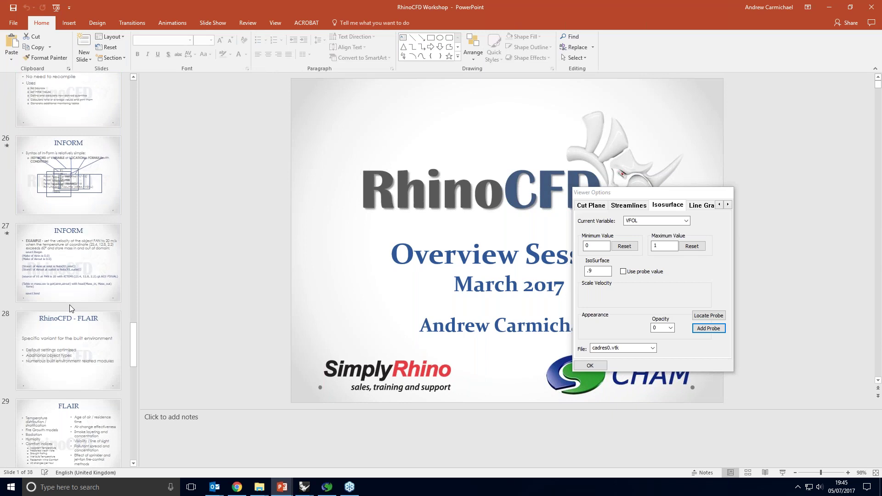
pyautogui.scroll(-4, 70, 305)
pyautogui.scroll(11, 70, 308)
pyautogui.scroll(10, 70, 308)
pyautogui.scroll(13, 70, 309)
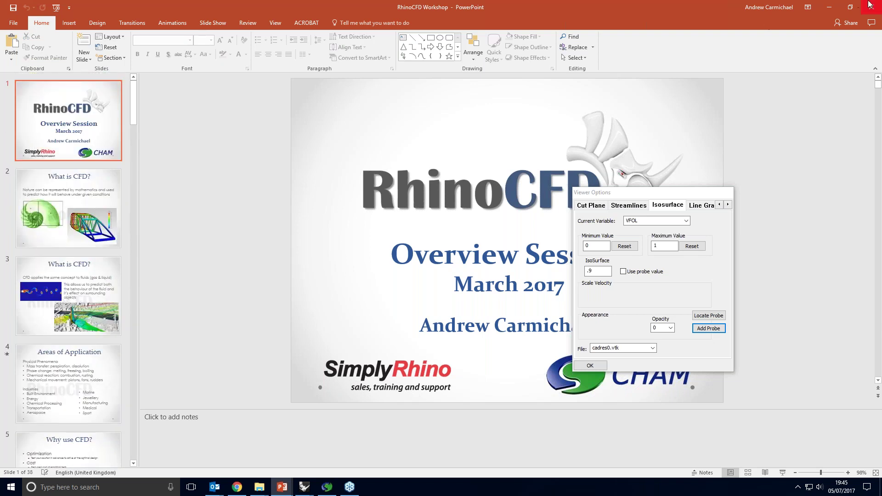
pyautogui.doubleClick(718, 13)
pyautogui.click(676, 54)
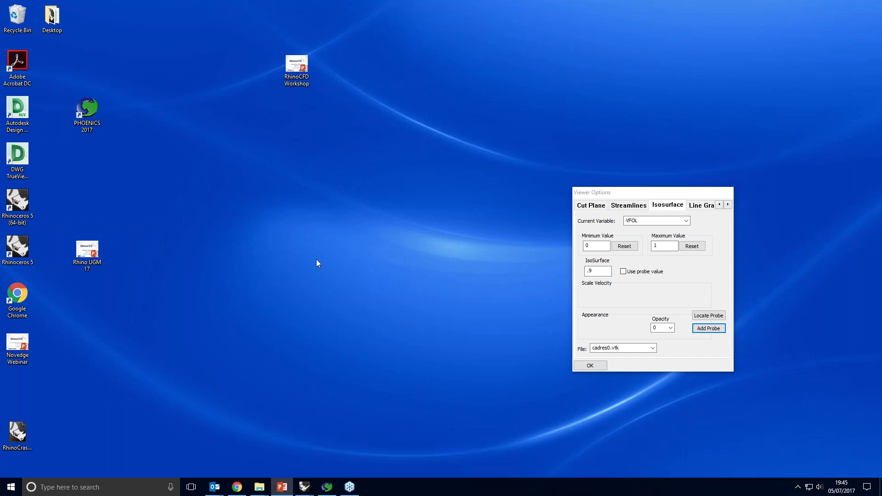
# Switch back to the ship model in Rhinoceros and view the hull's volume fraction contours from several angles.
pyautogui.moveTo(303, 487)
pyautogui.click(327, 444)
pyautogui.moveTo(349, 397); pyautogui.dragTo(361, 408, button='right')
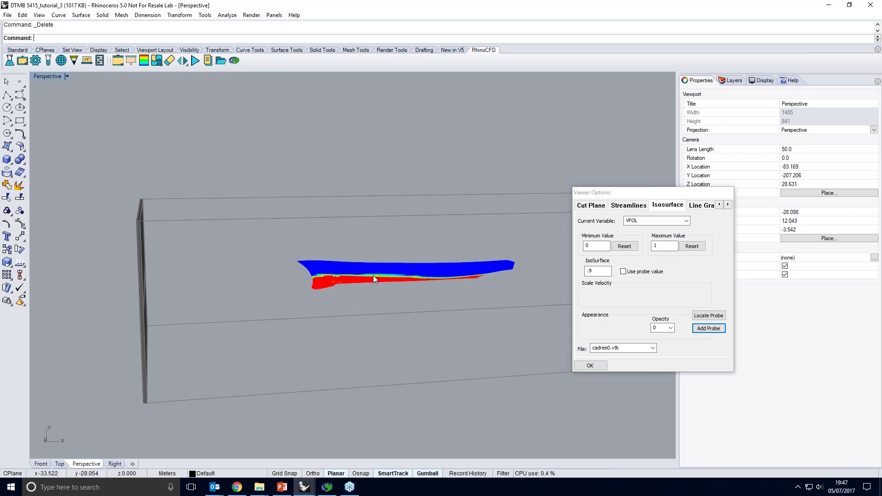
pyautogui.moveTo(360, 300); pyautogui.dragTo(359, 311, button='right')
pyautogui.moveTo(365, 319); pyautogui.dragTo(356, 328, button='right')
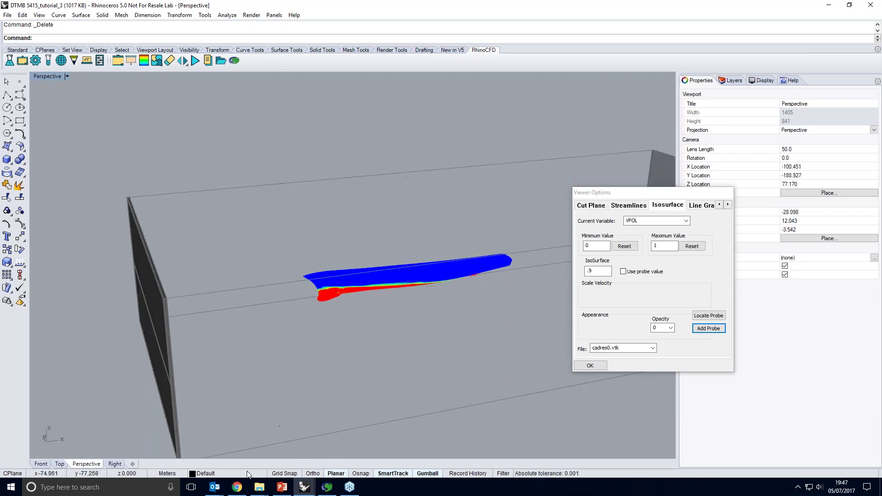
pyautogui.moveTo(234, 486)
pyautogui.moveTo(285, 367); pyautogui.dragTo(362, 280, button='right')
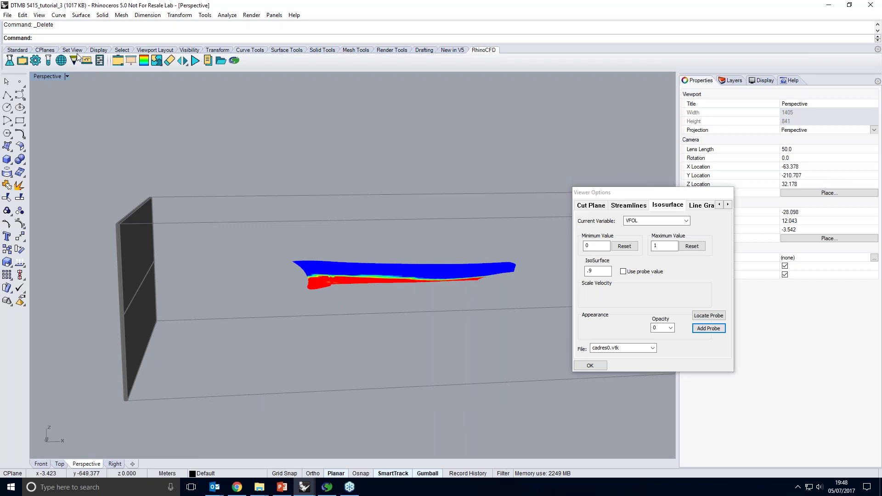
# Clear the displayed simulation results from the model to allow editing of the domain settings.
pyautogui.click(22, 61)
pyautogui.click(398, 251)
pyautogui.click(87, 63)
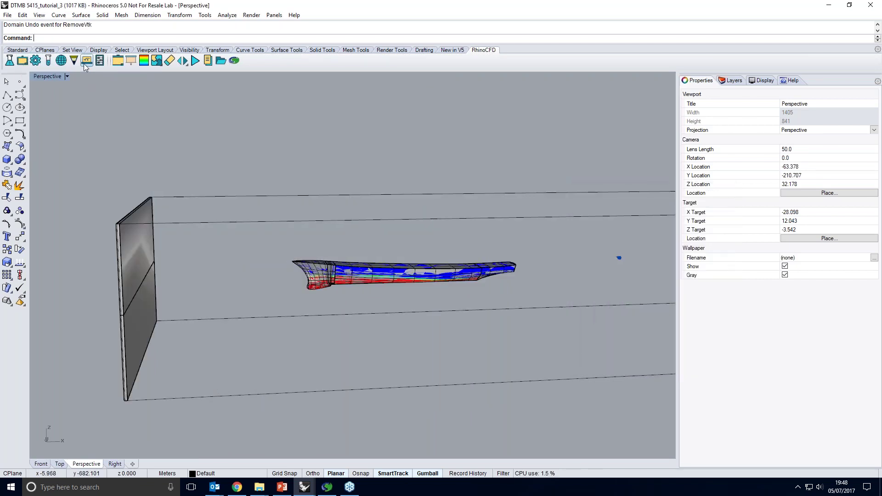
# Set the Zmin domain edge condition to Wall, review its external plate settings and accept the domain settings.
pyautogui.click(22, 61)
pyautogui.click(226, 142)
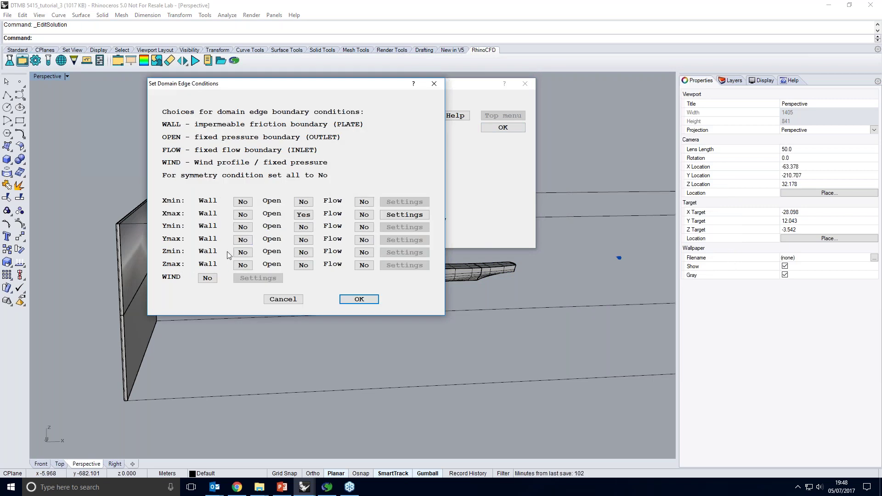
pyautogui.click(242, 252)
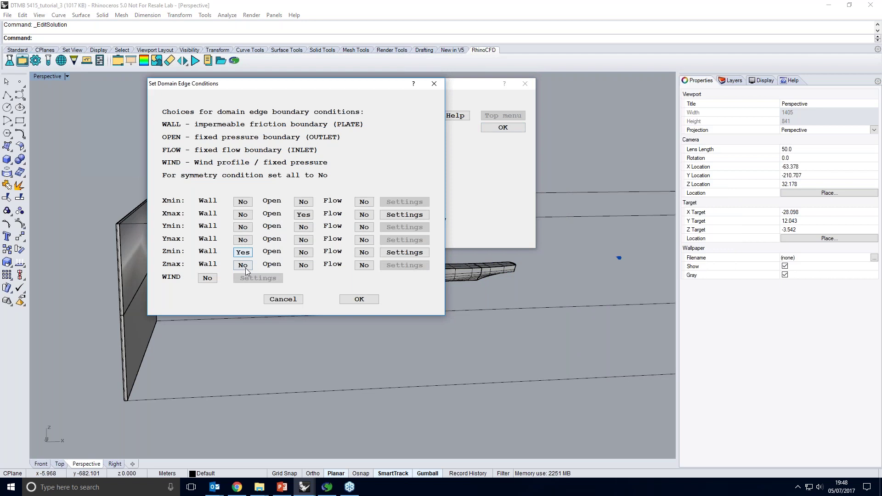
pyautogui.click(402, 253)
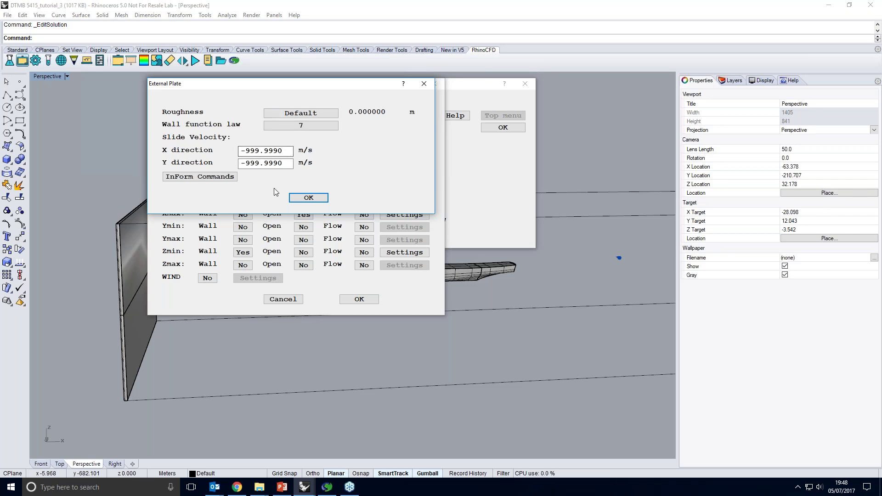
pyautogui.click(310, 200)
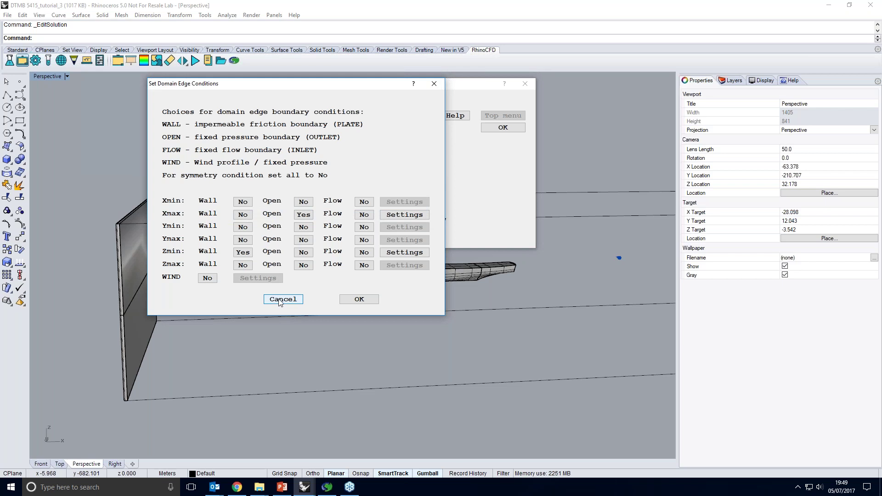
pyautogui.click(359, 300)
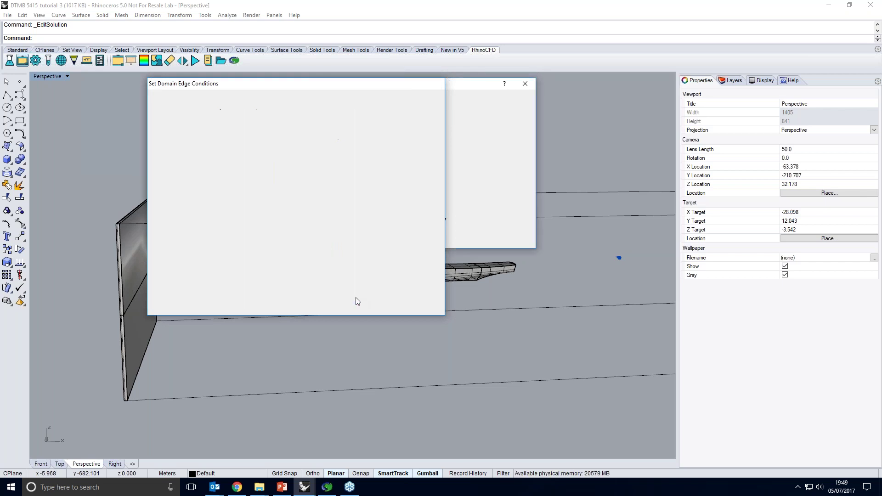
pyautogui.click(500, 128)
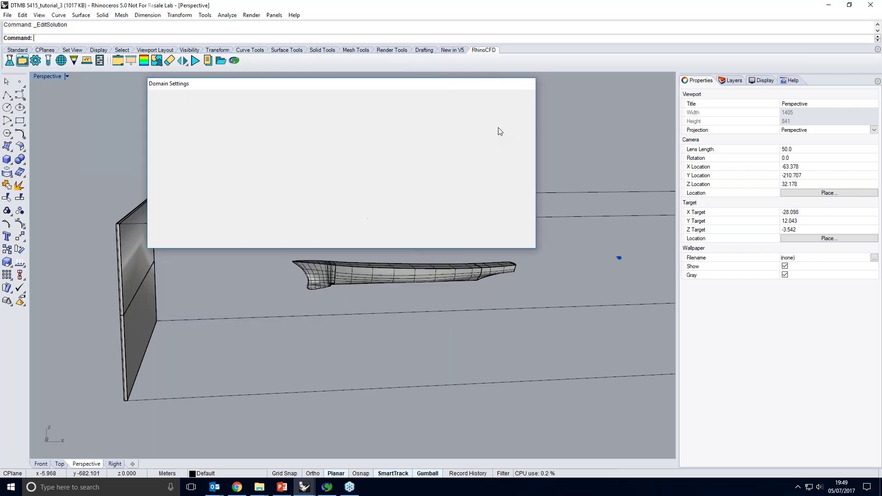